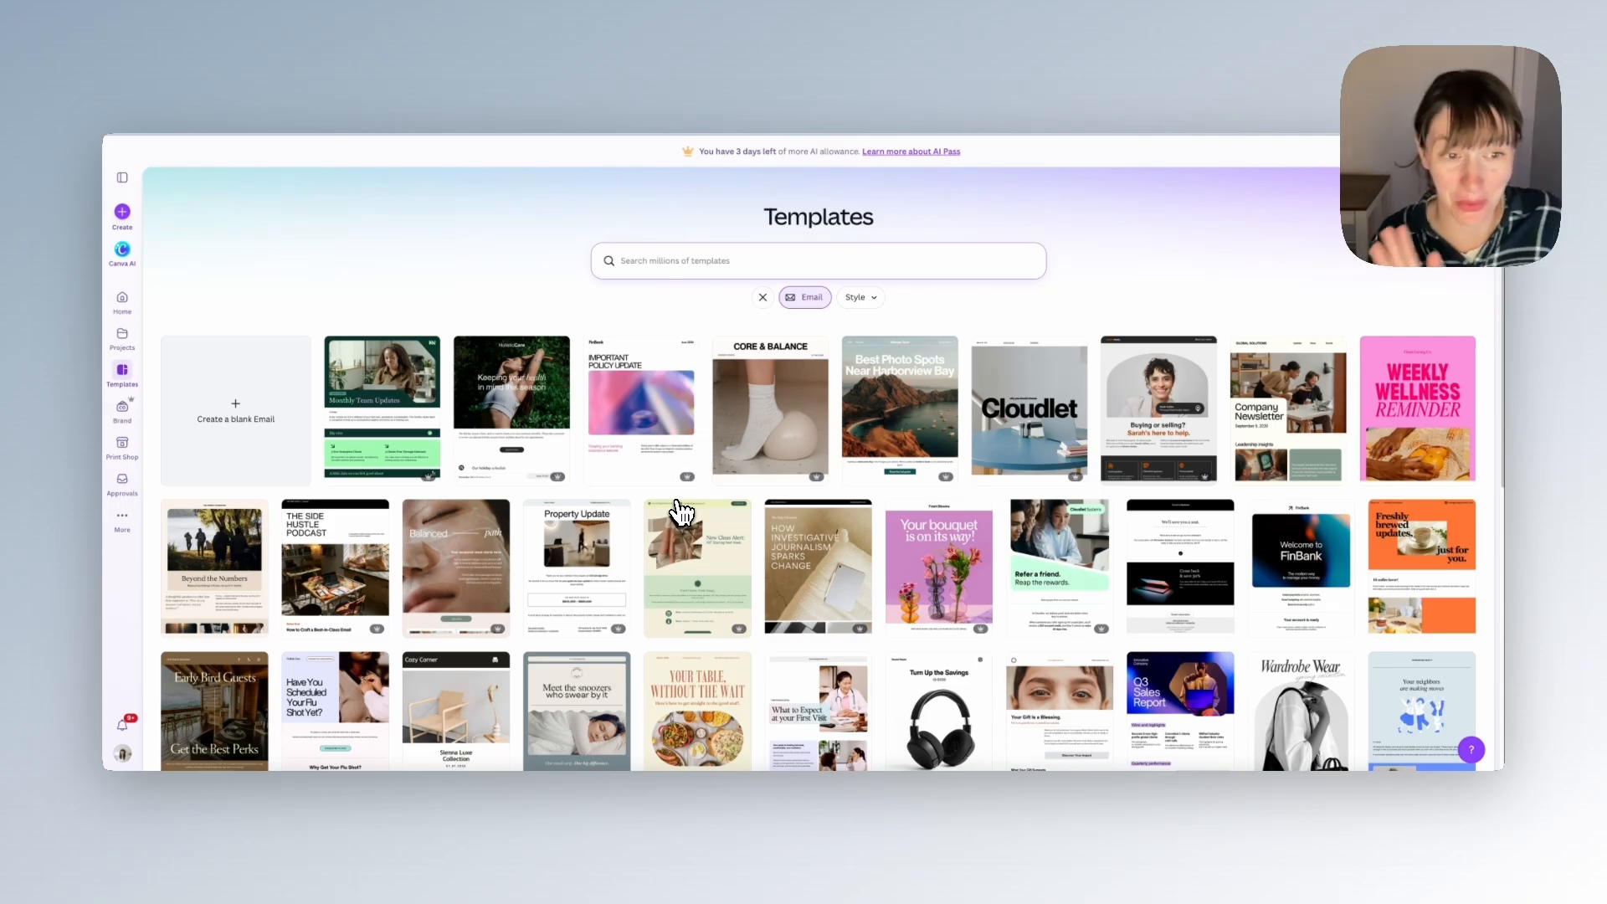
Look through the email templates and create a blank email design
scroll(756, 494, down, 10)
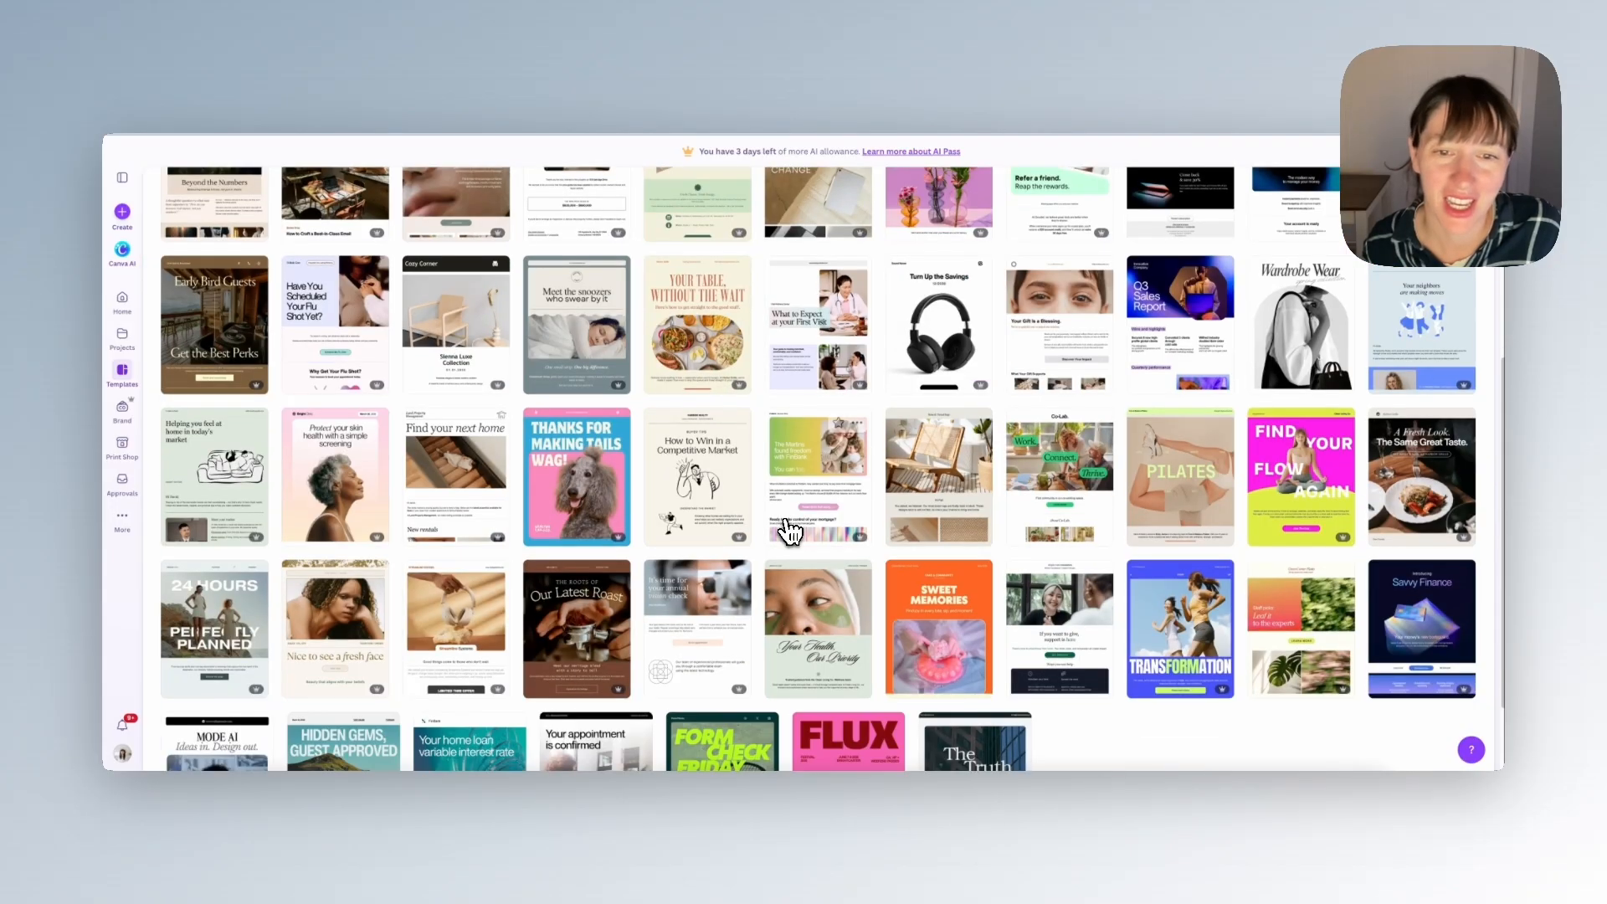
scroll(802, 539, down, 5)
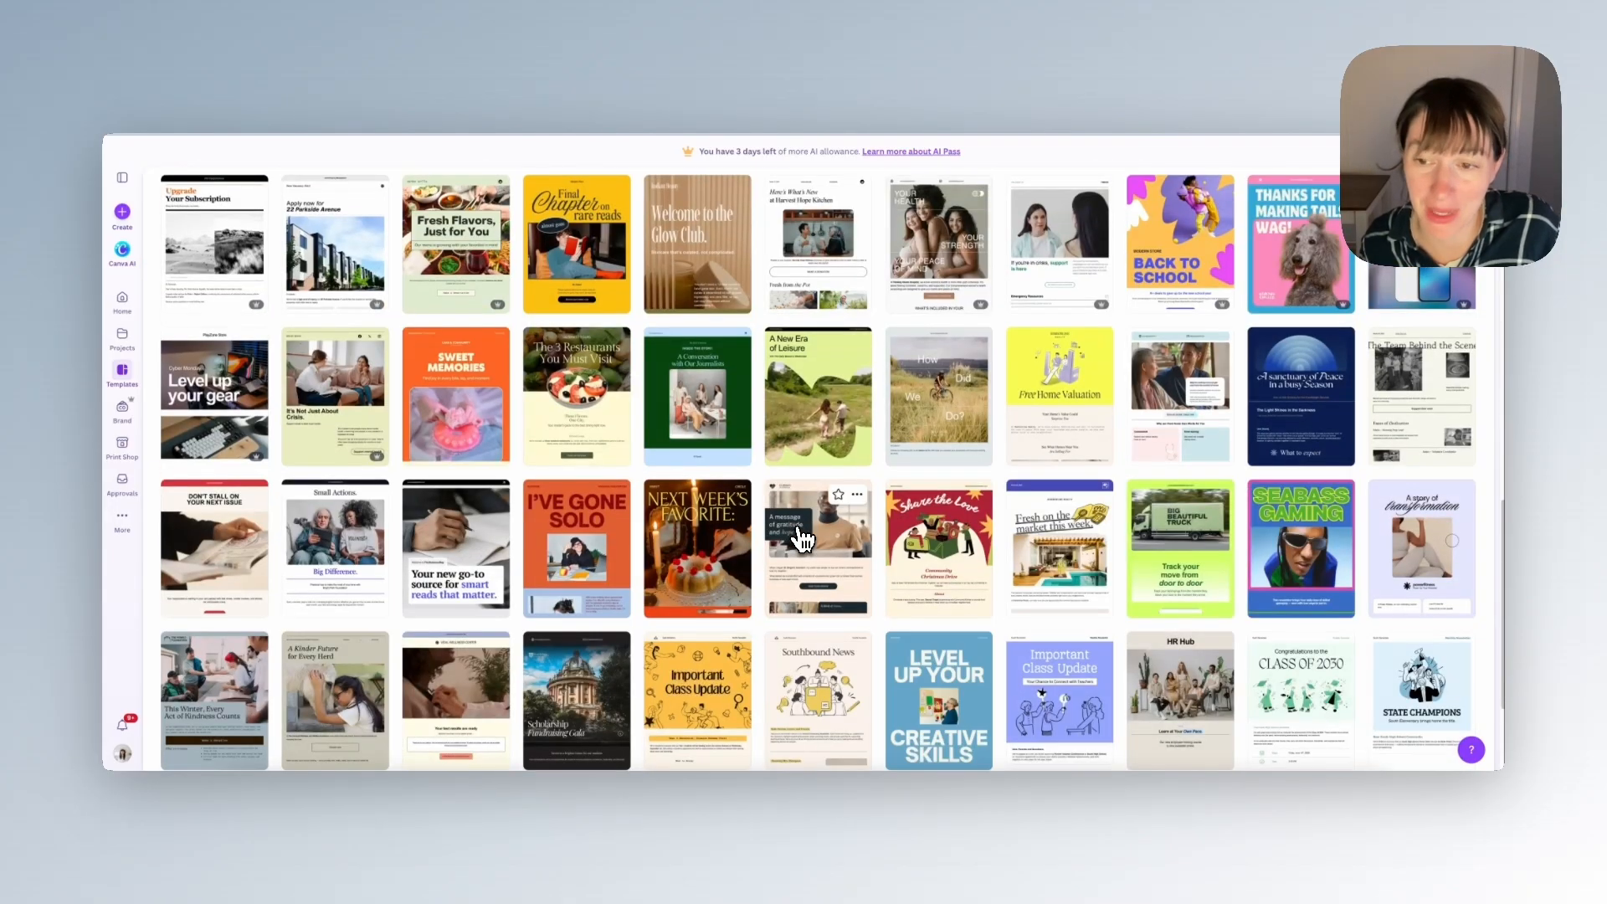
scroll(802, 538, down, 2)
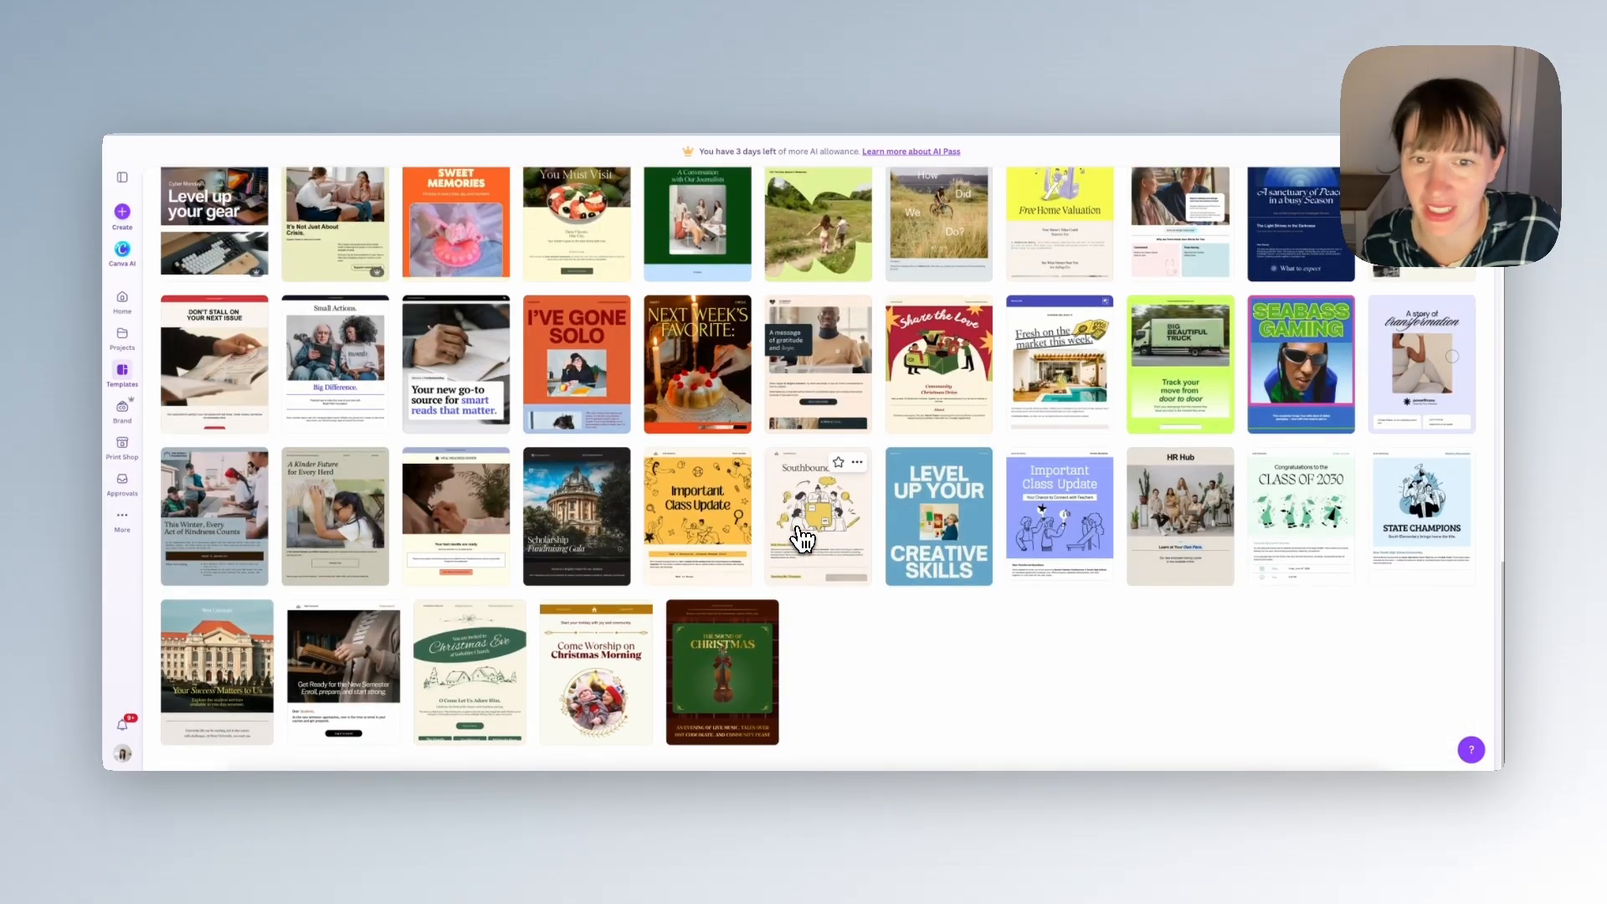
scroll(802, 538, up, 20)
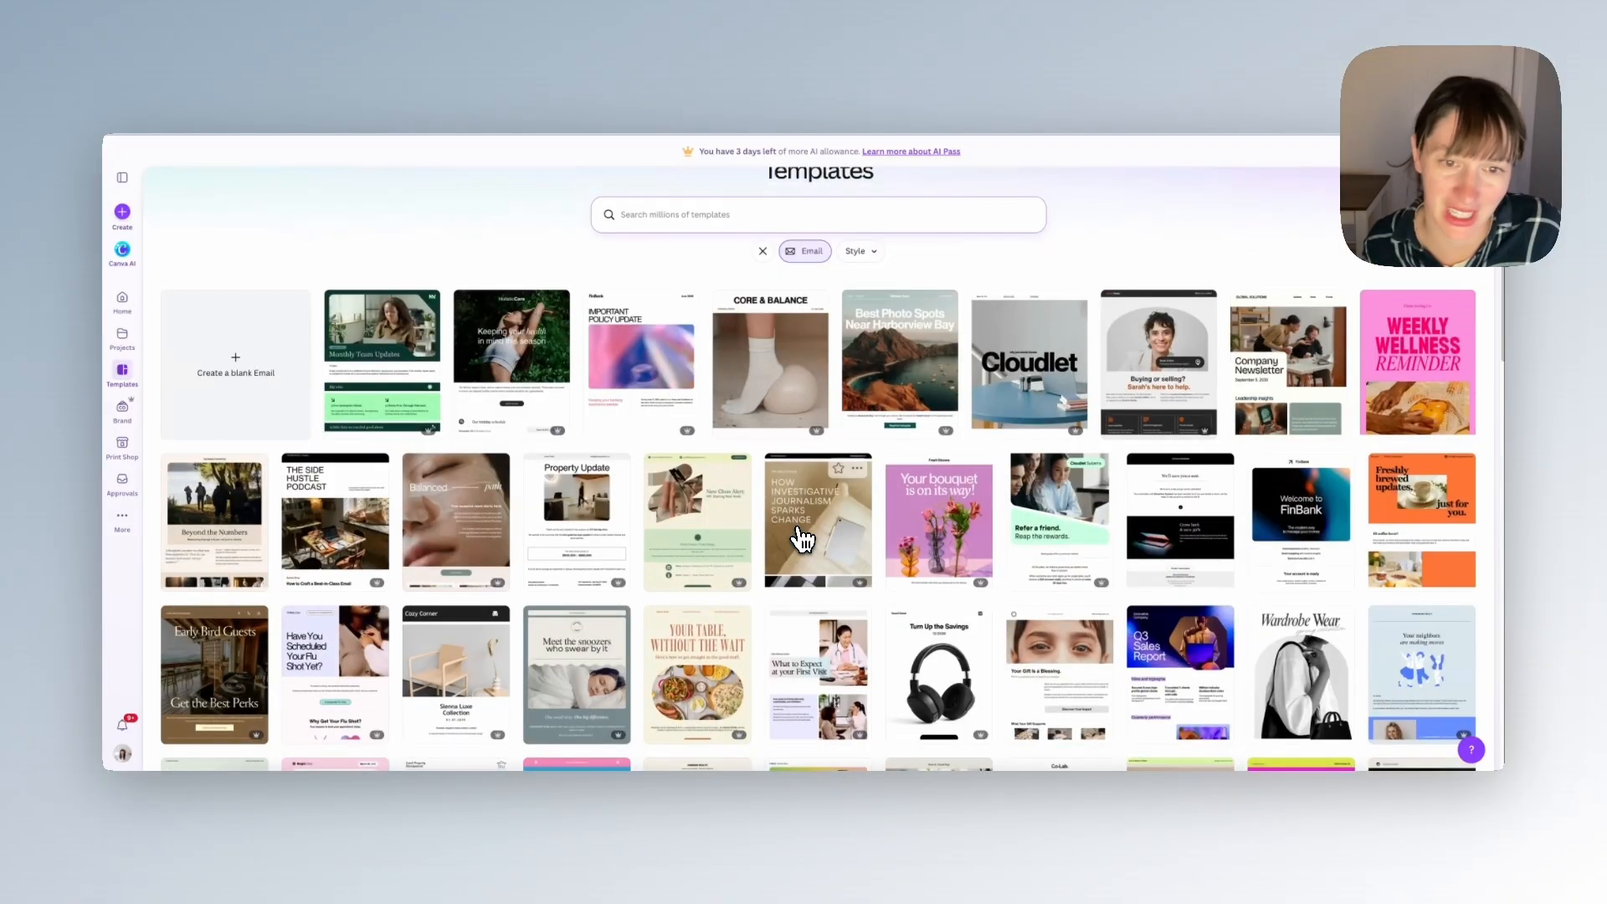
click(250, 373)
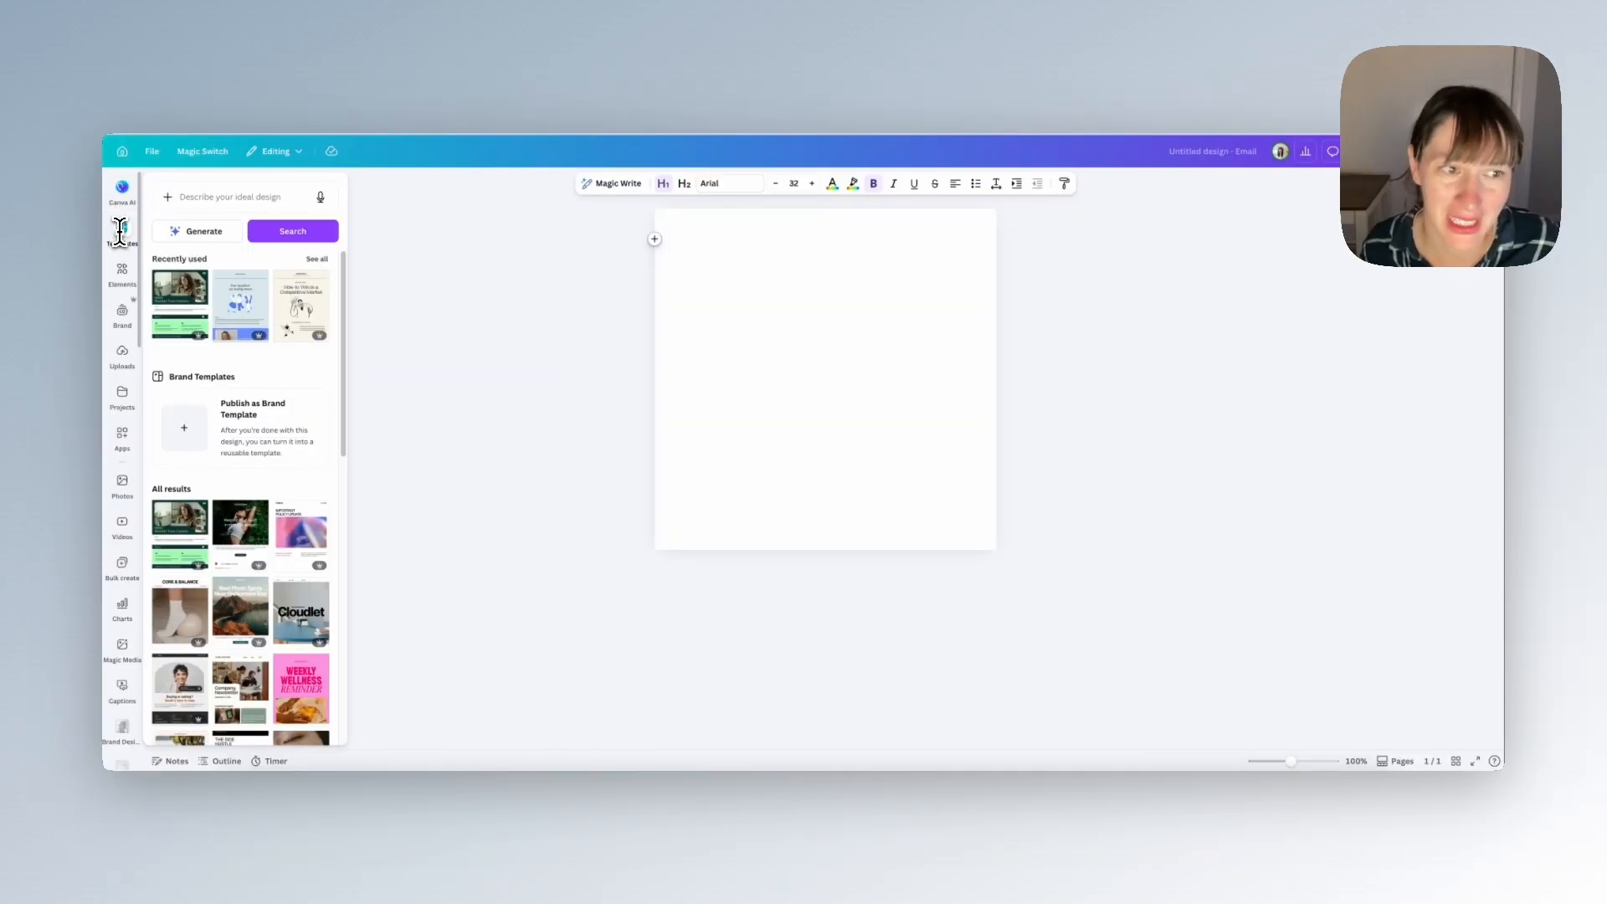
Apply the light green "New Class Alert" fitness email template to the blank email
drag(247, 629, 618, 548)
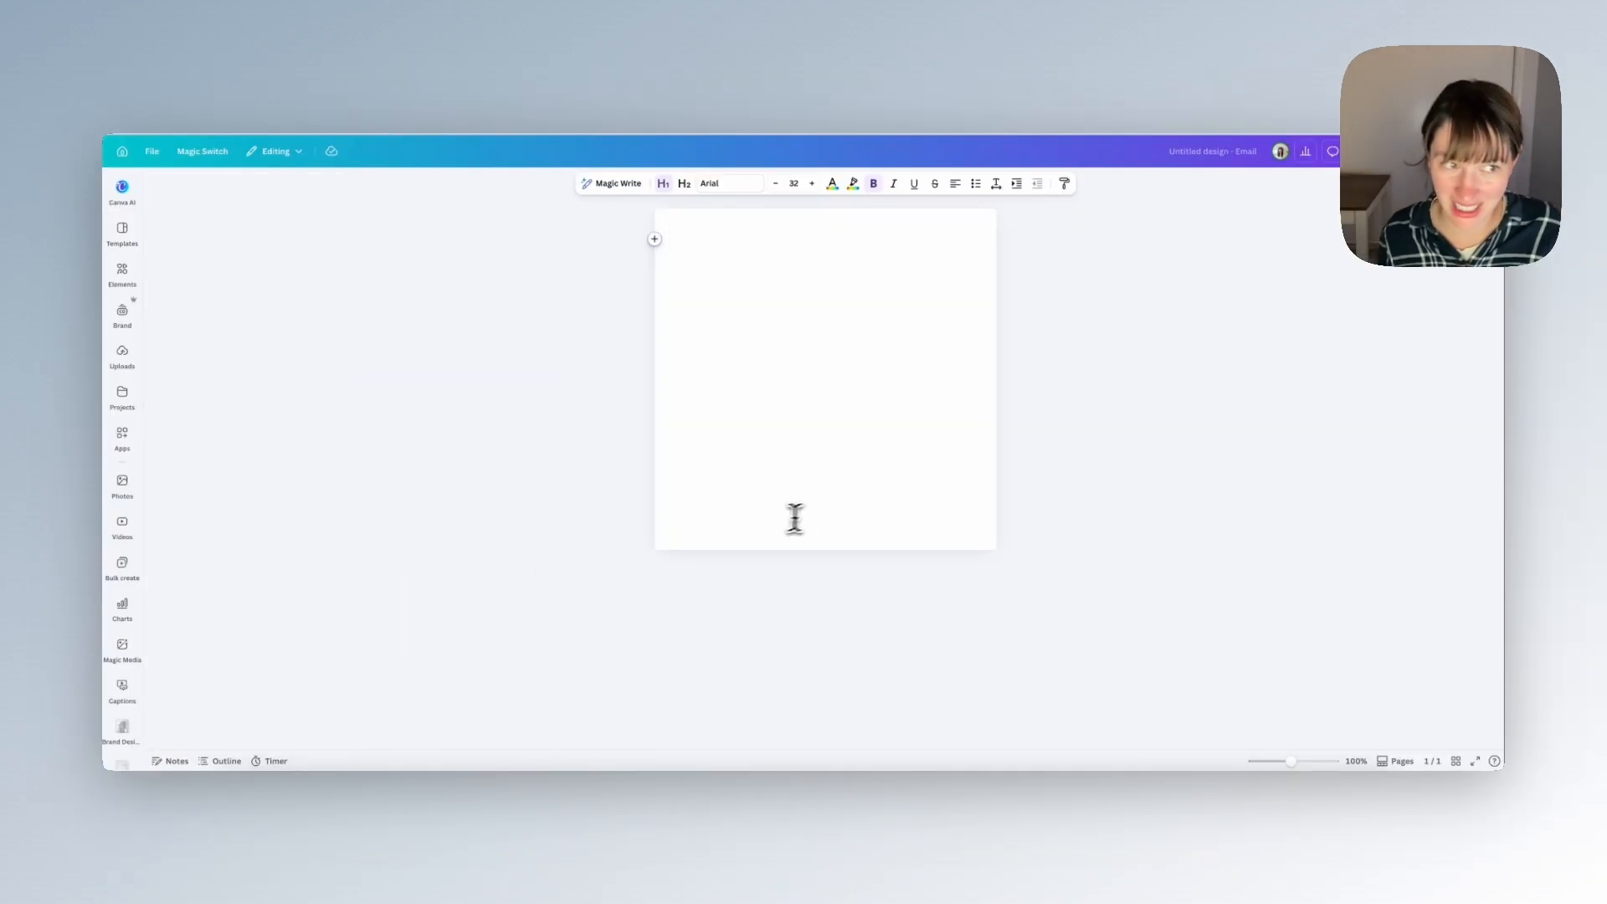
drag(234, 314, 122, 242)
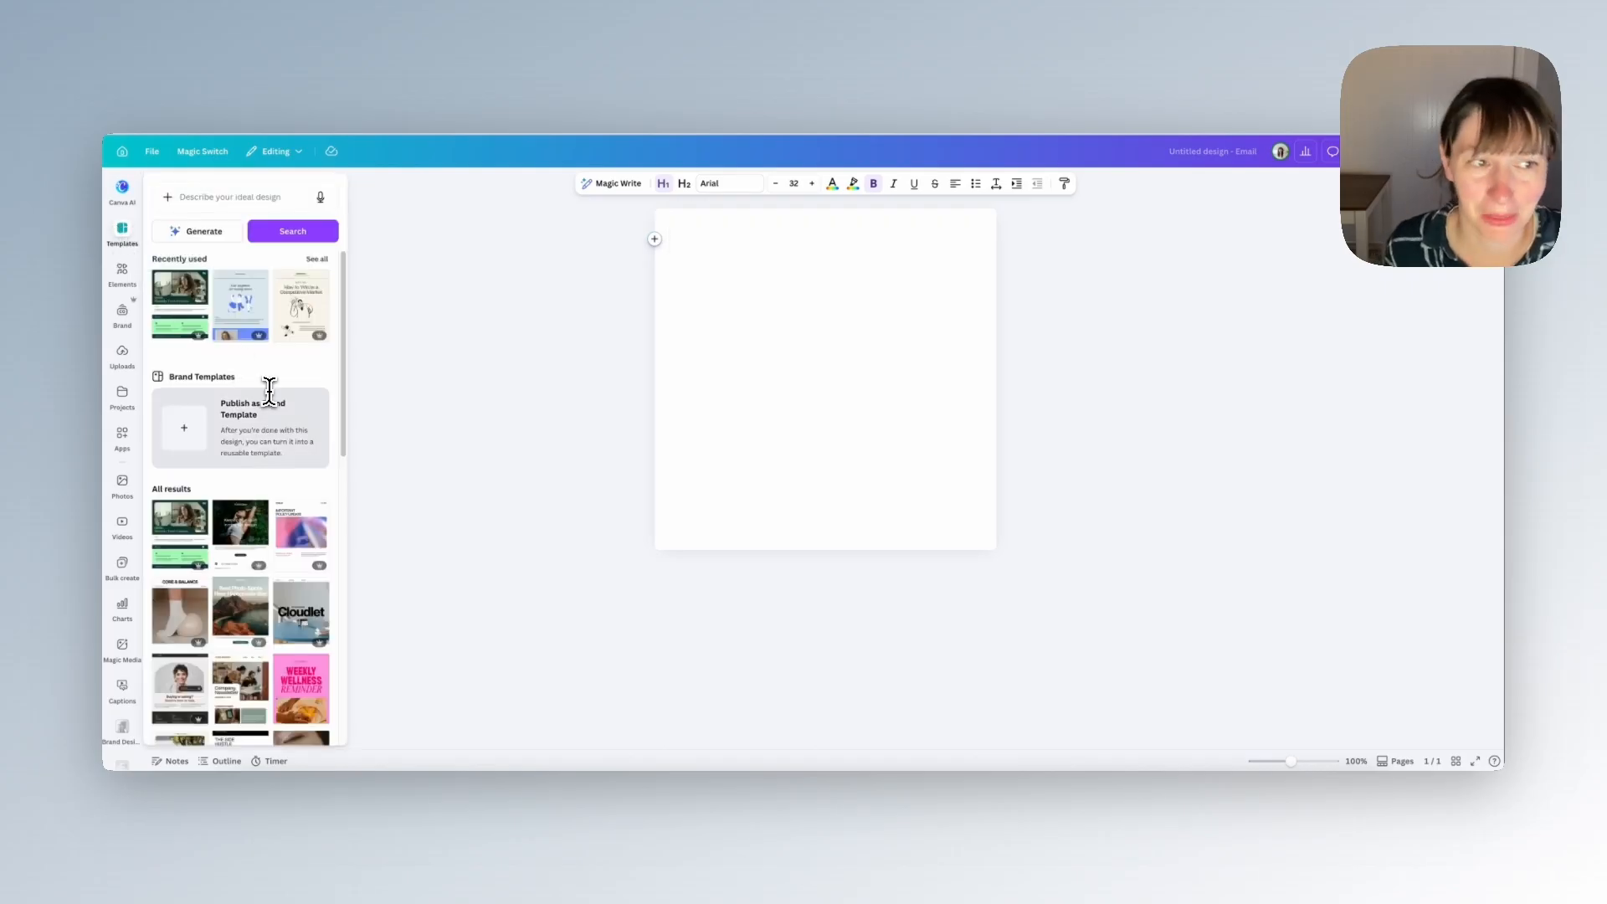
scroll(272, 389, down, 5)
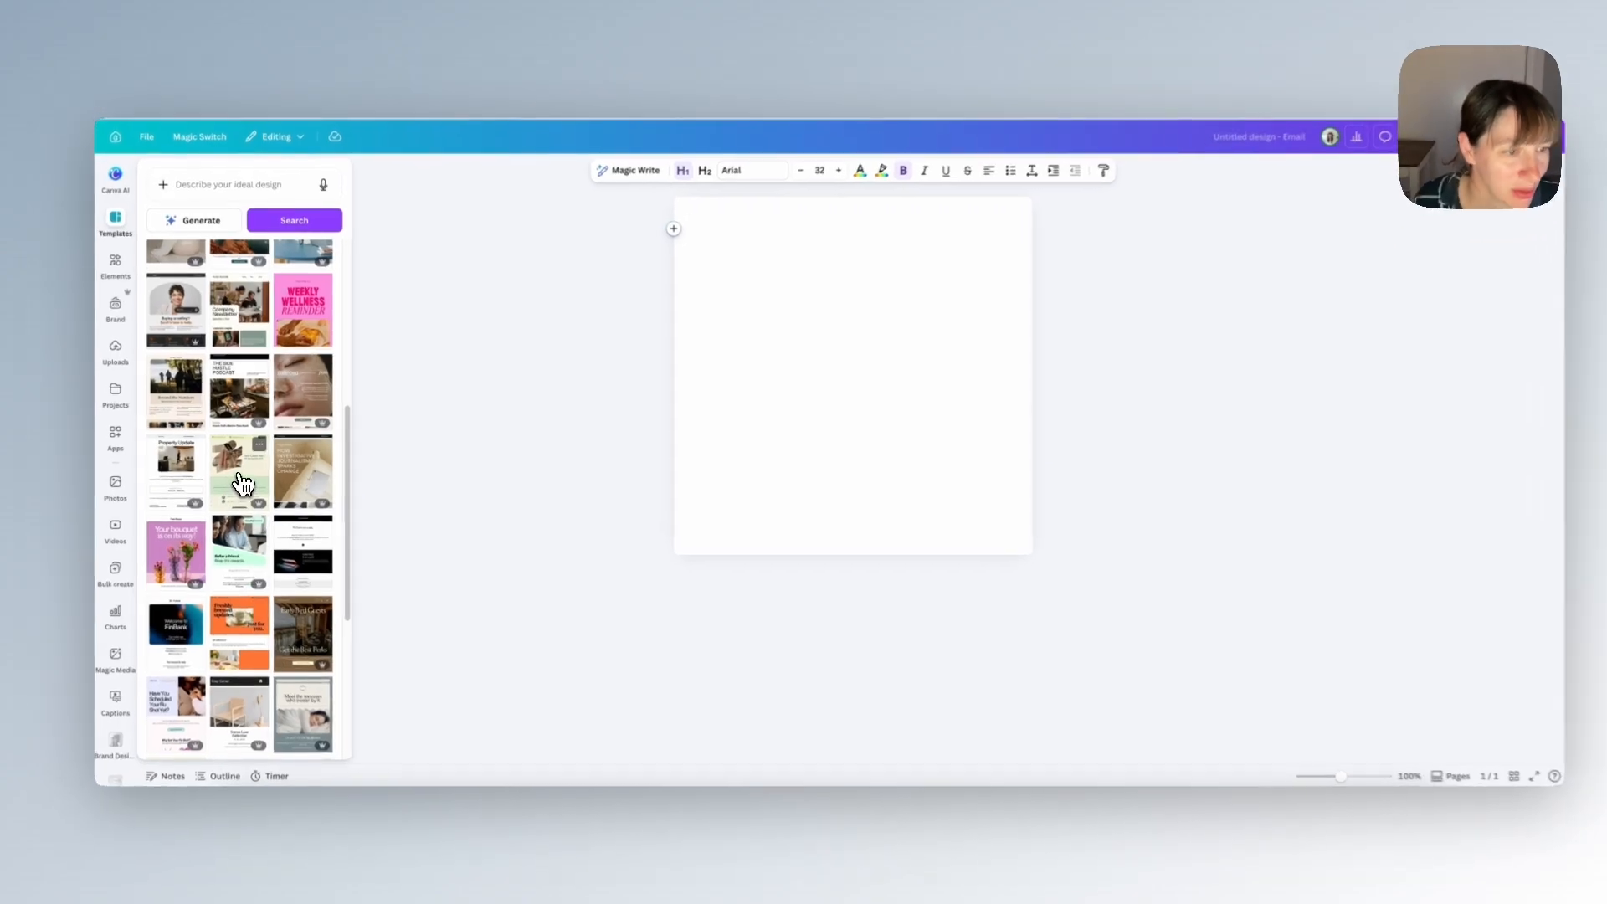
click(243, 476)
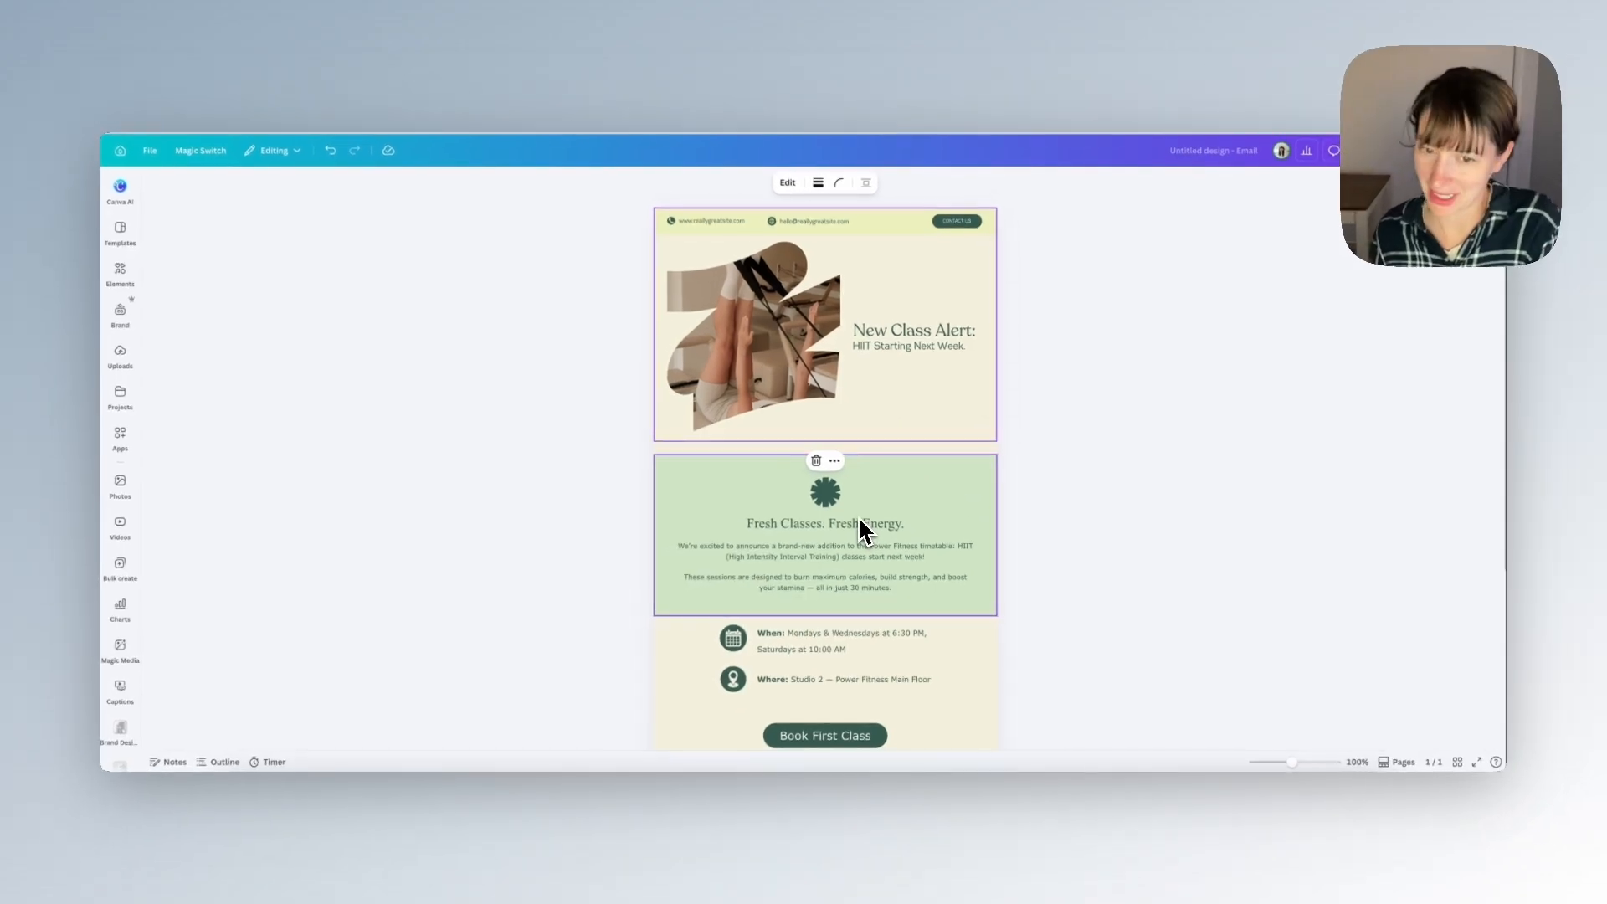
Look through the email from header to footer and open the "New Class Alert" header graphic for editing
scroll(859, 527, down, 1)
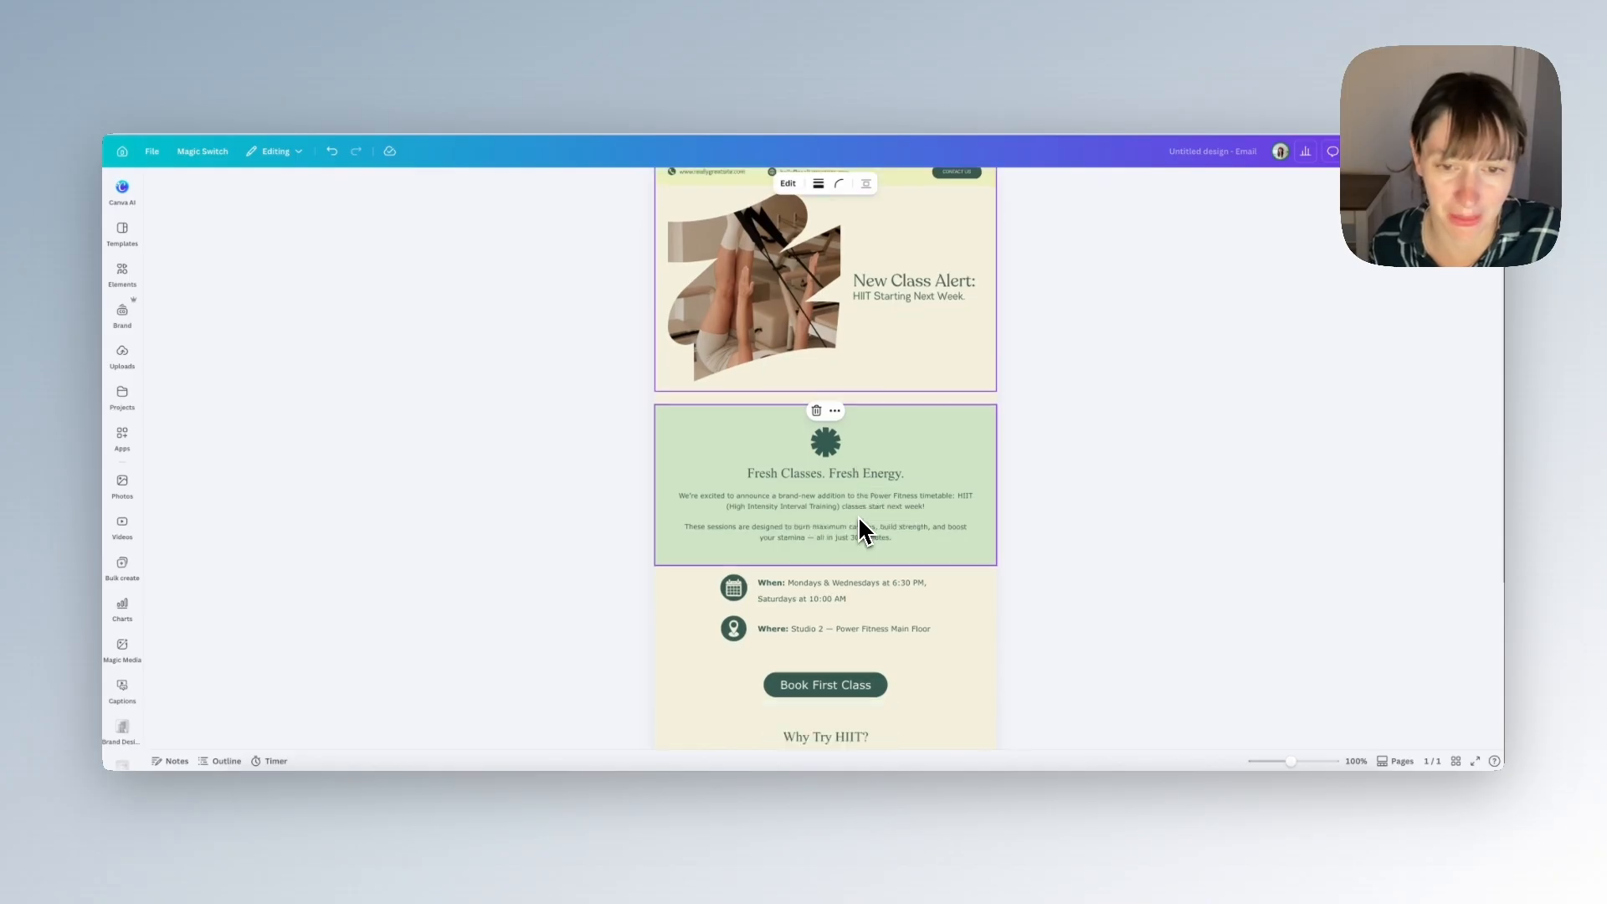
scroll(858, 527, up, 1)
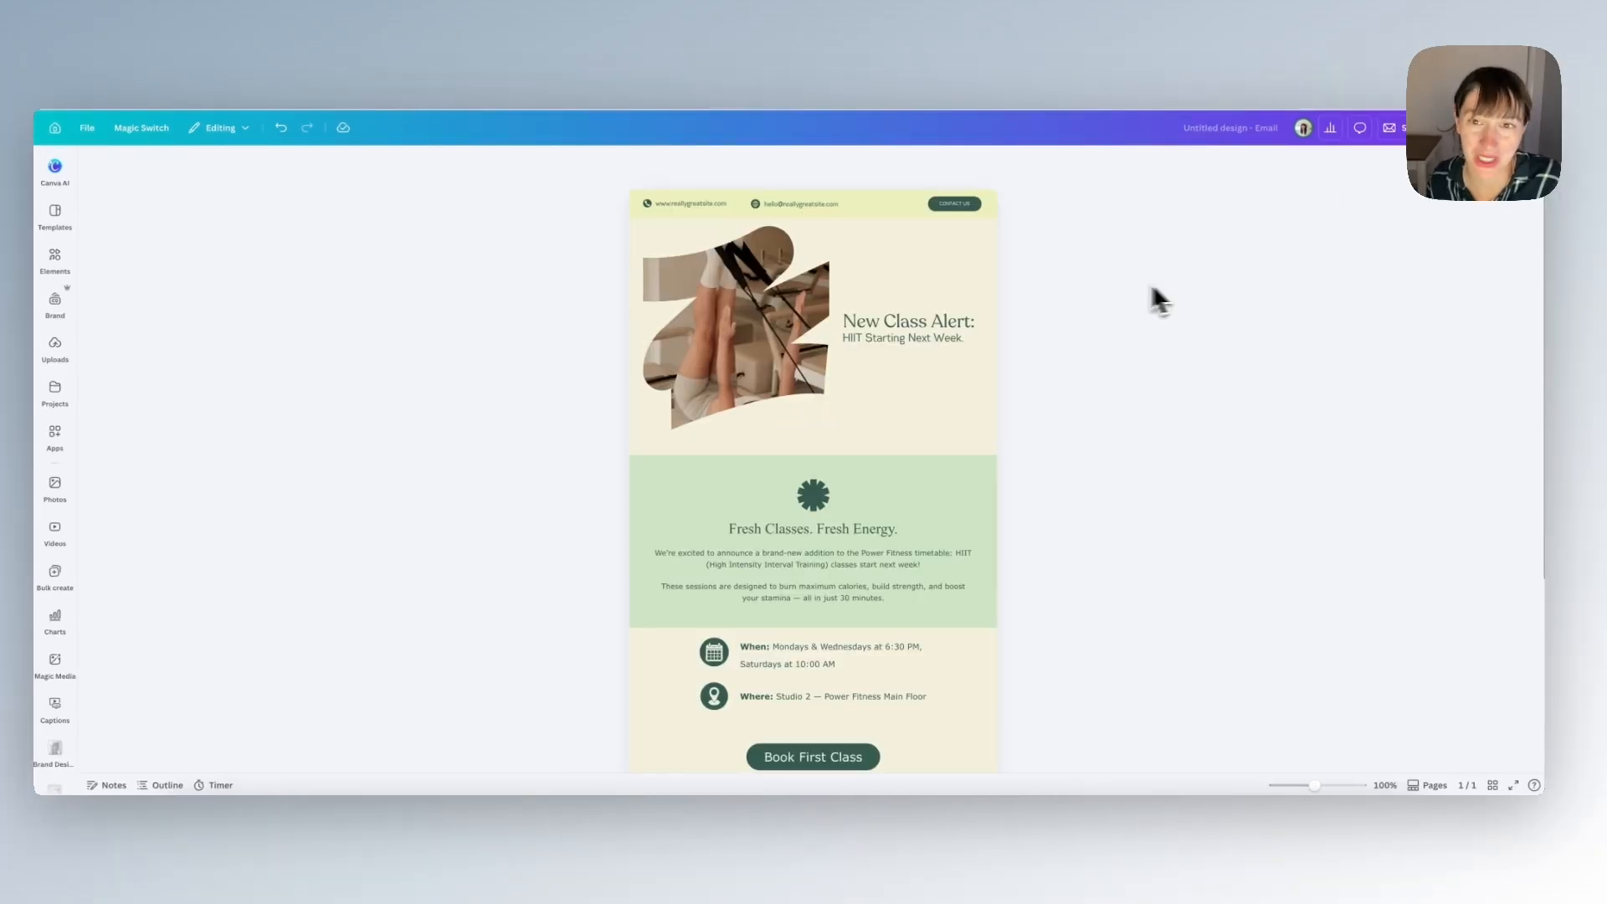
click(921, 285)
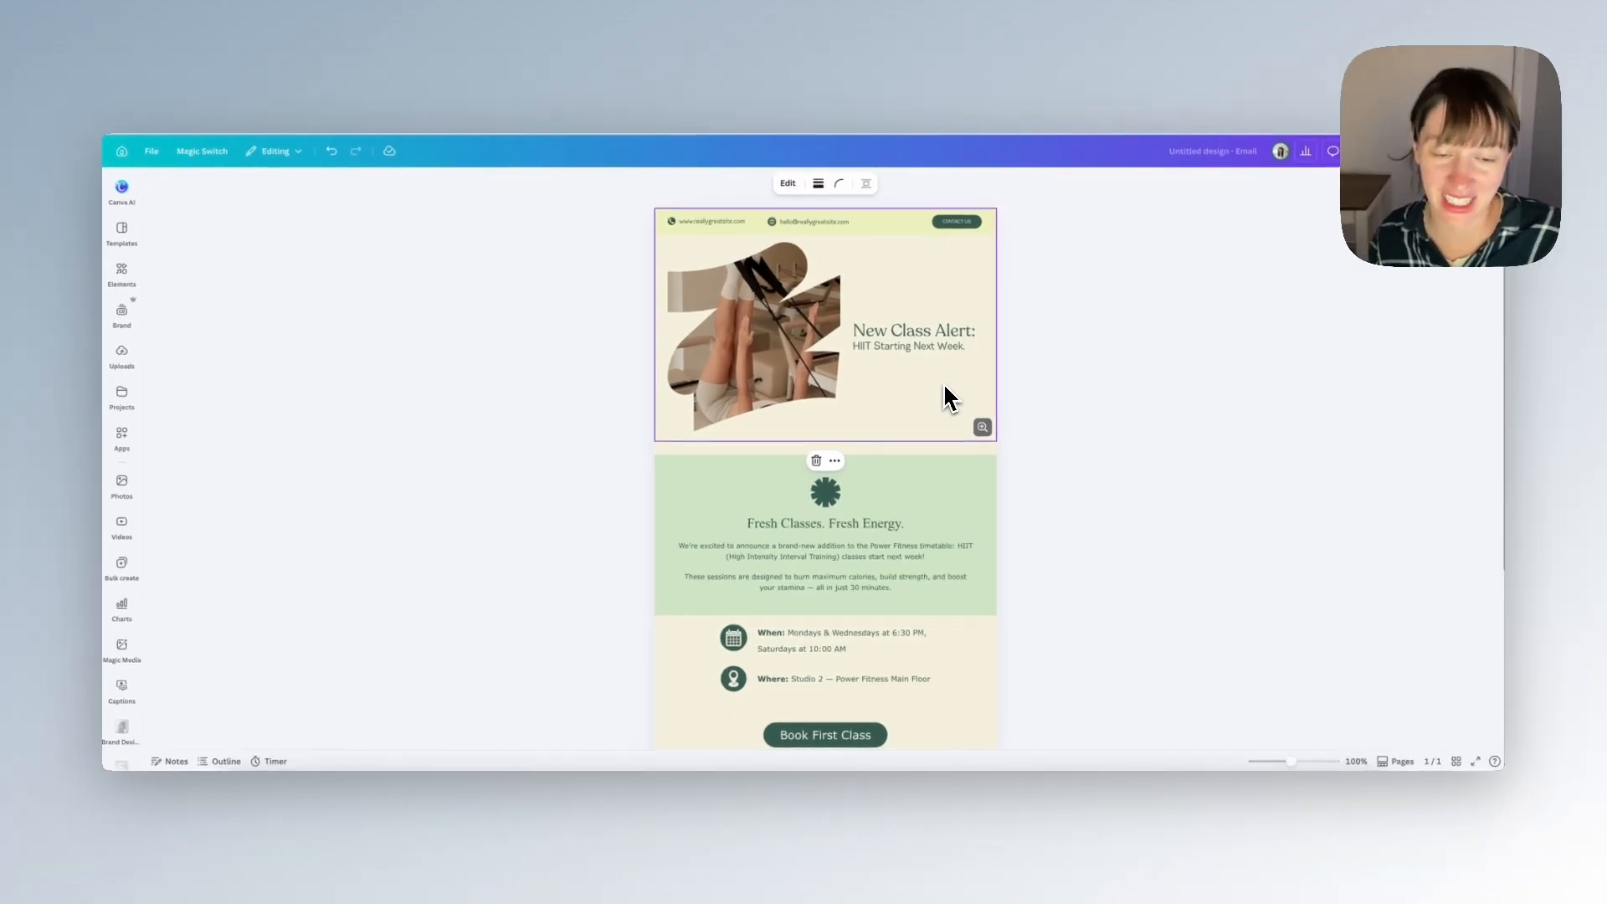
scroll(943, 385, down, 7)
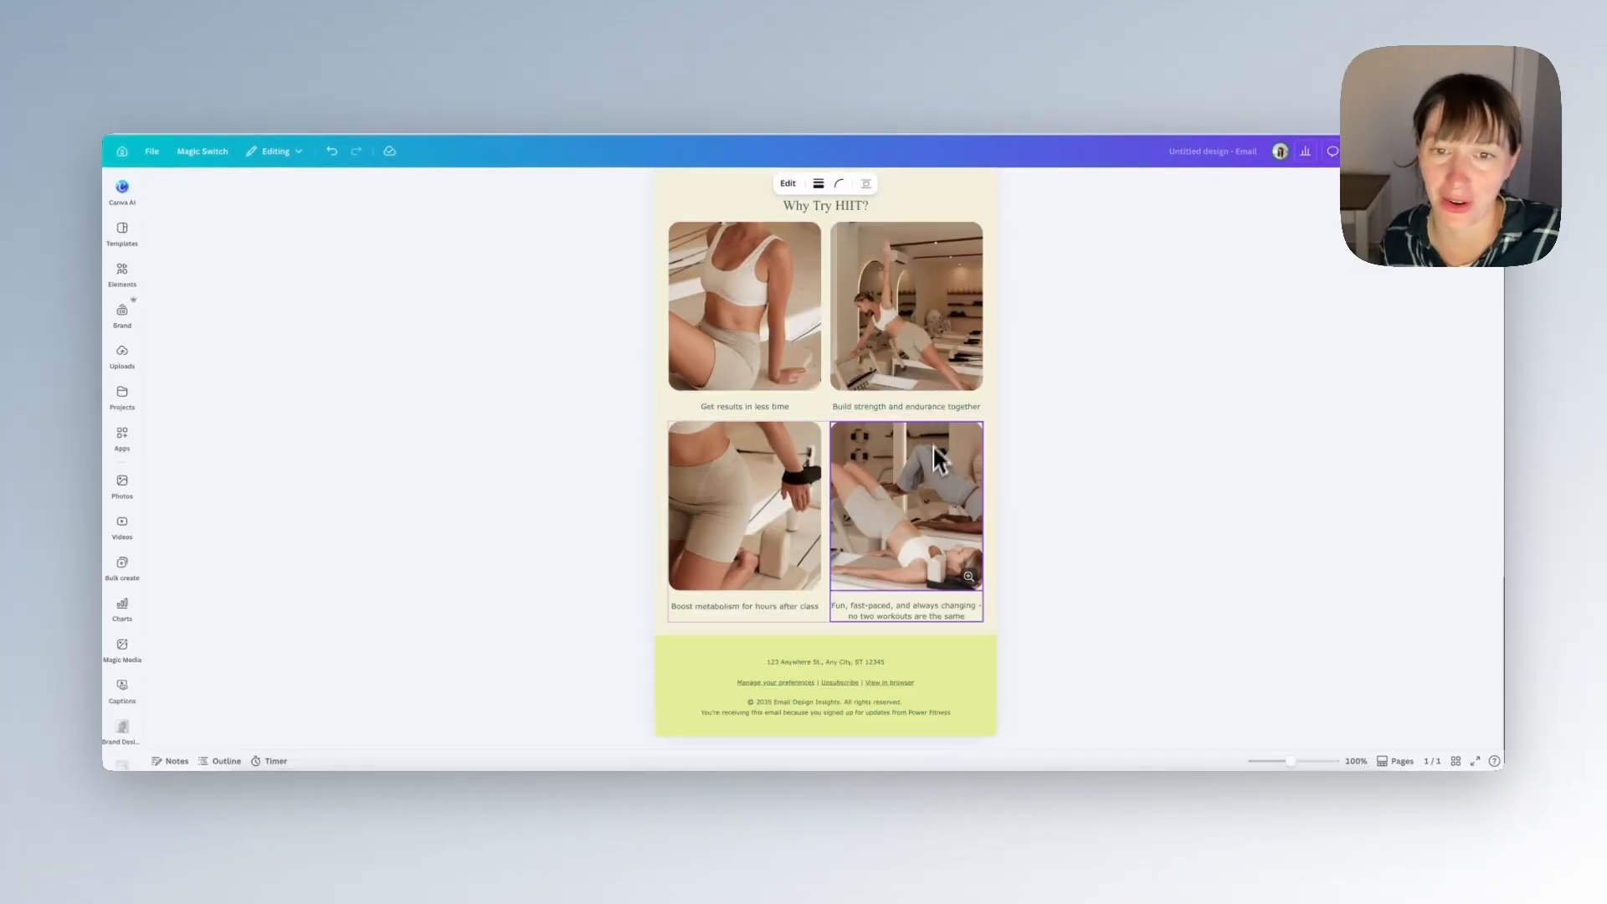
scroll(963, 598, up, 10)
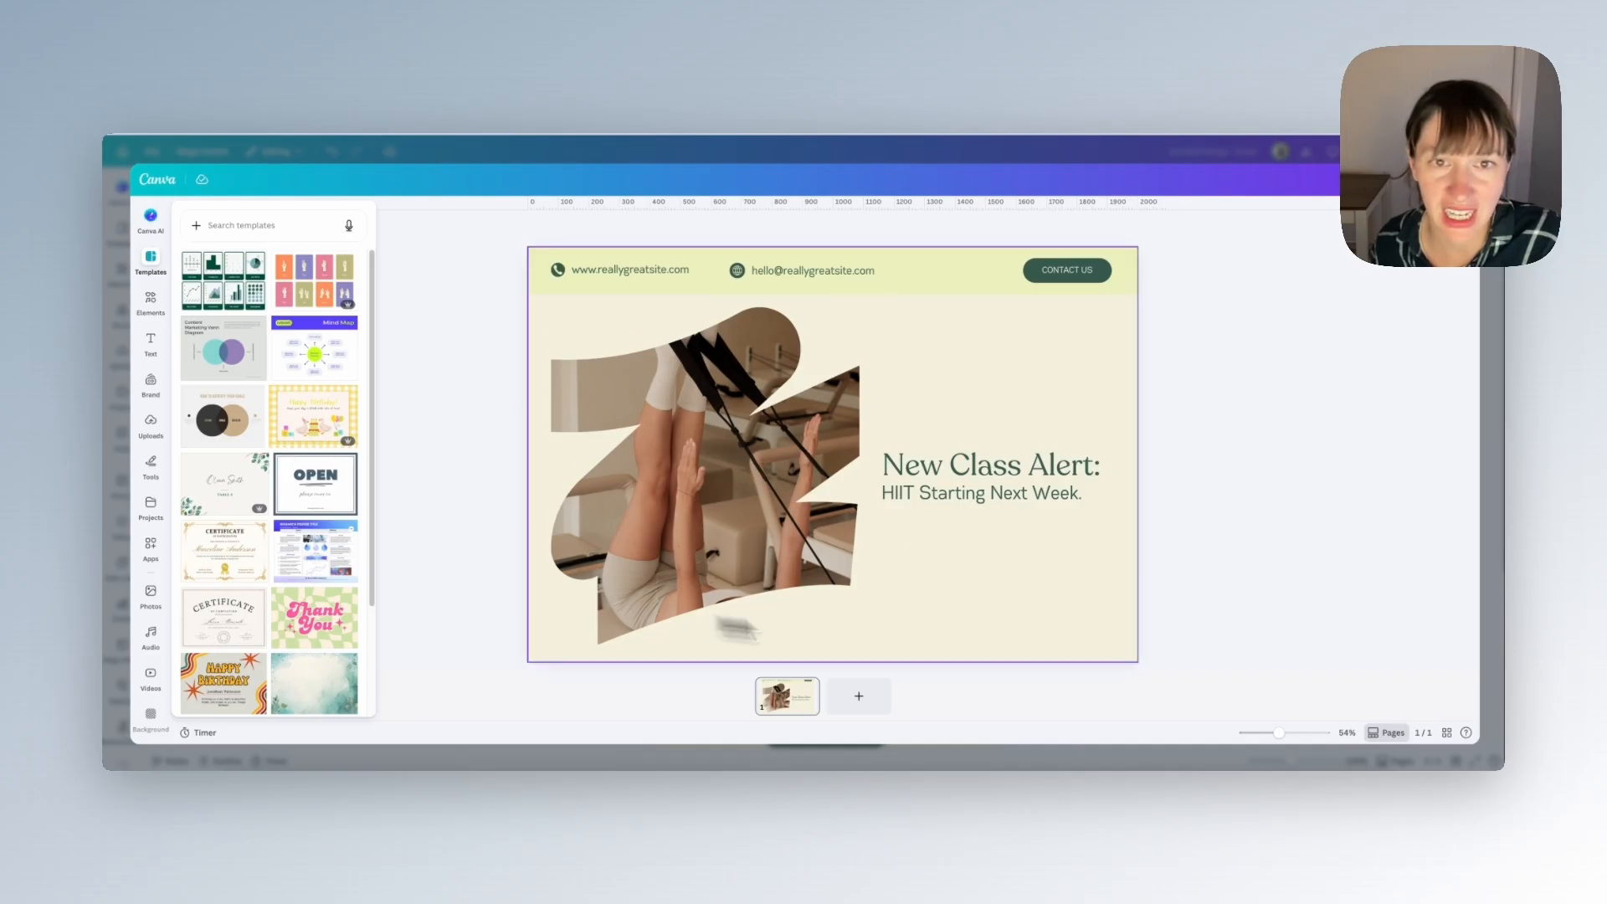
Replace the header photo with a flower-shaped picnic image, recolour the contact bar light grey-blue, and return to the email
click(818, 273)
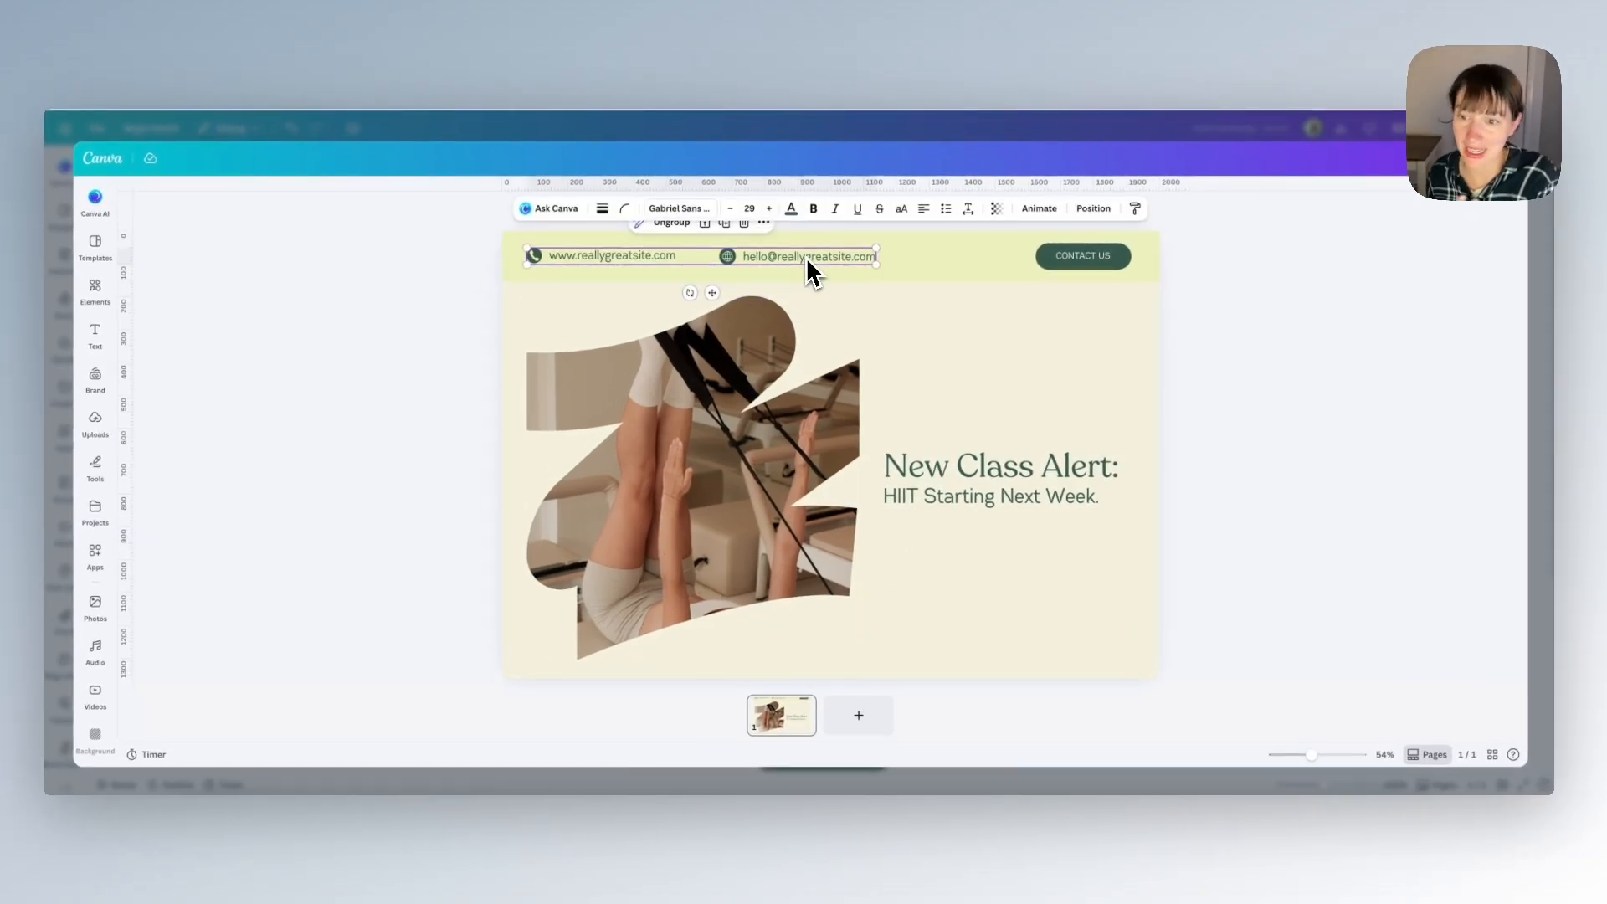
click(770, 410)
mouse_move(709, 503)
mouse_down()
mouse_move(587, 473)
mouse_move(718, 534)
mouse_up()
click(902, 476)
click(917, 502)
click(947, 390)
click(1102, 255)
click(939, 337)
drag(767, 461, 764, 438)
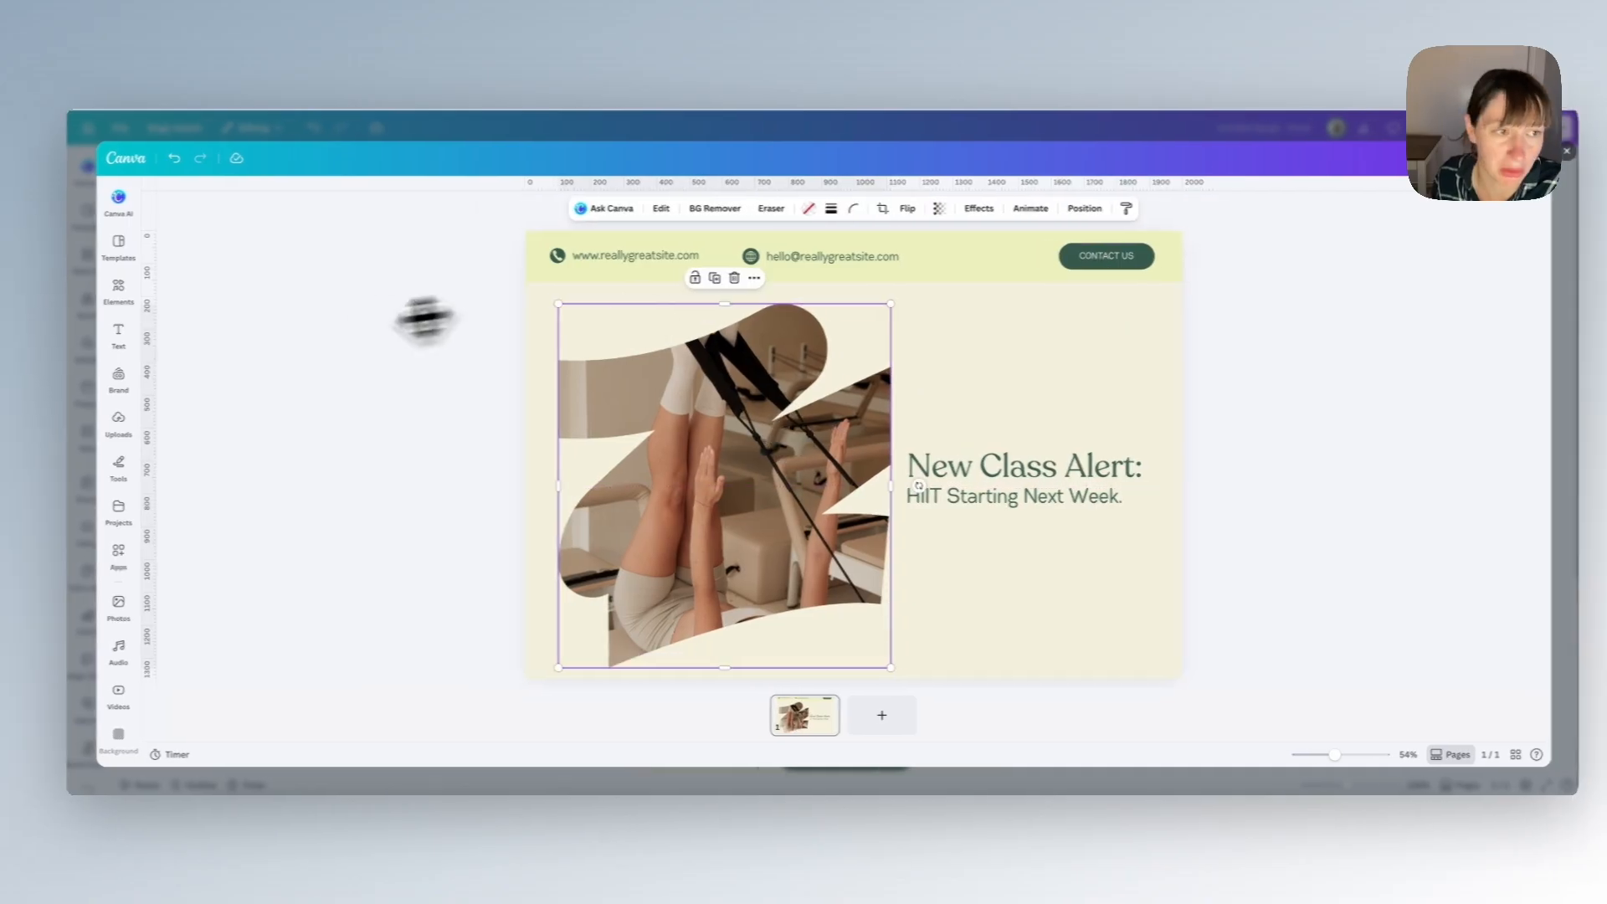
click(171, 310)
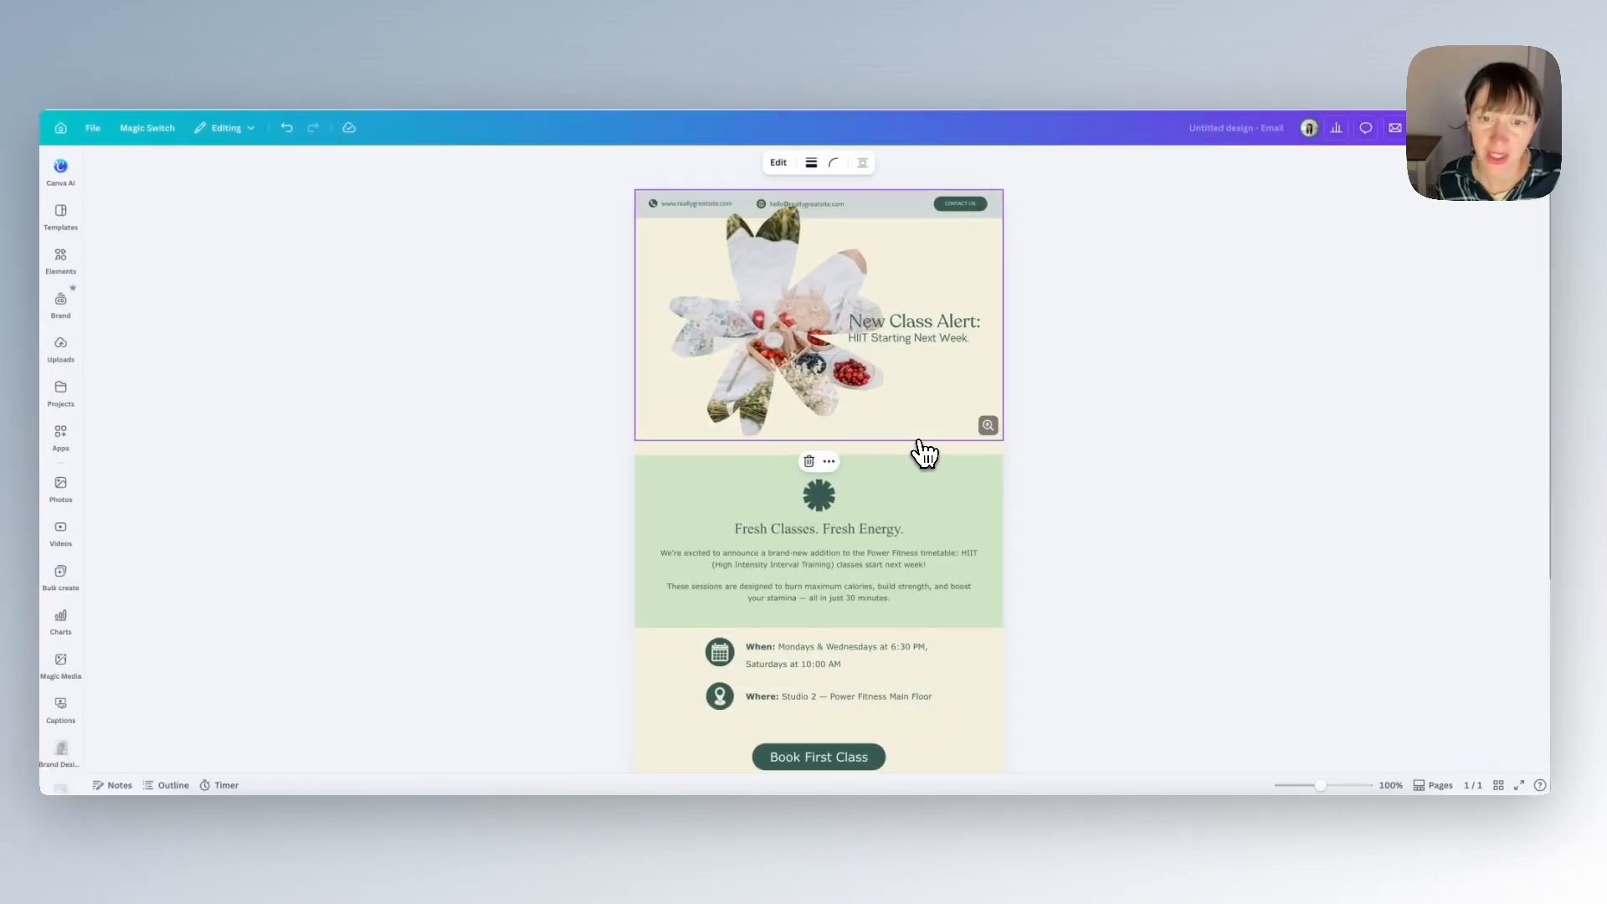
Move the green "Fresh Classes. Fresh Energy." section below the "Book First Class" button
click(824, 459)
click(1005, 468)
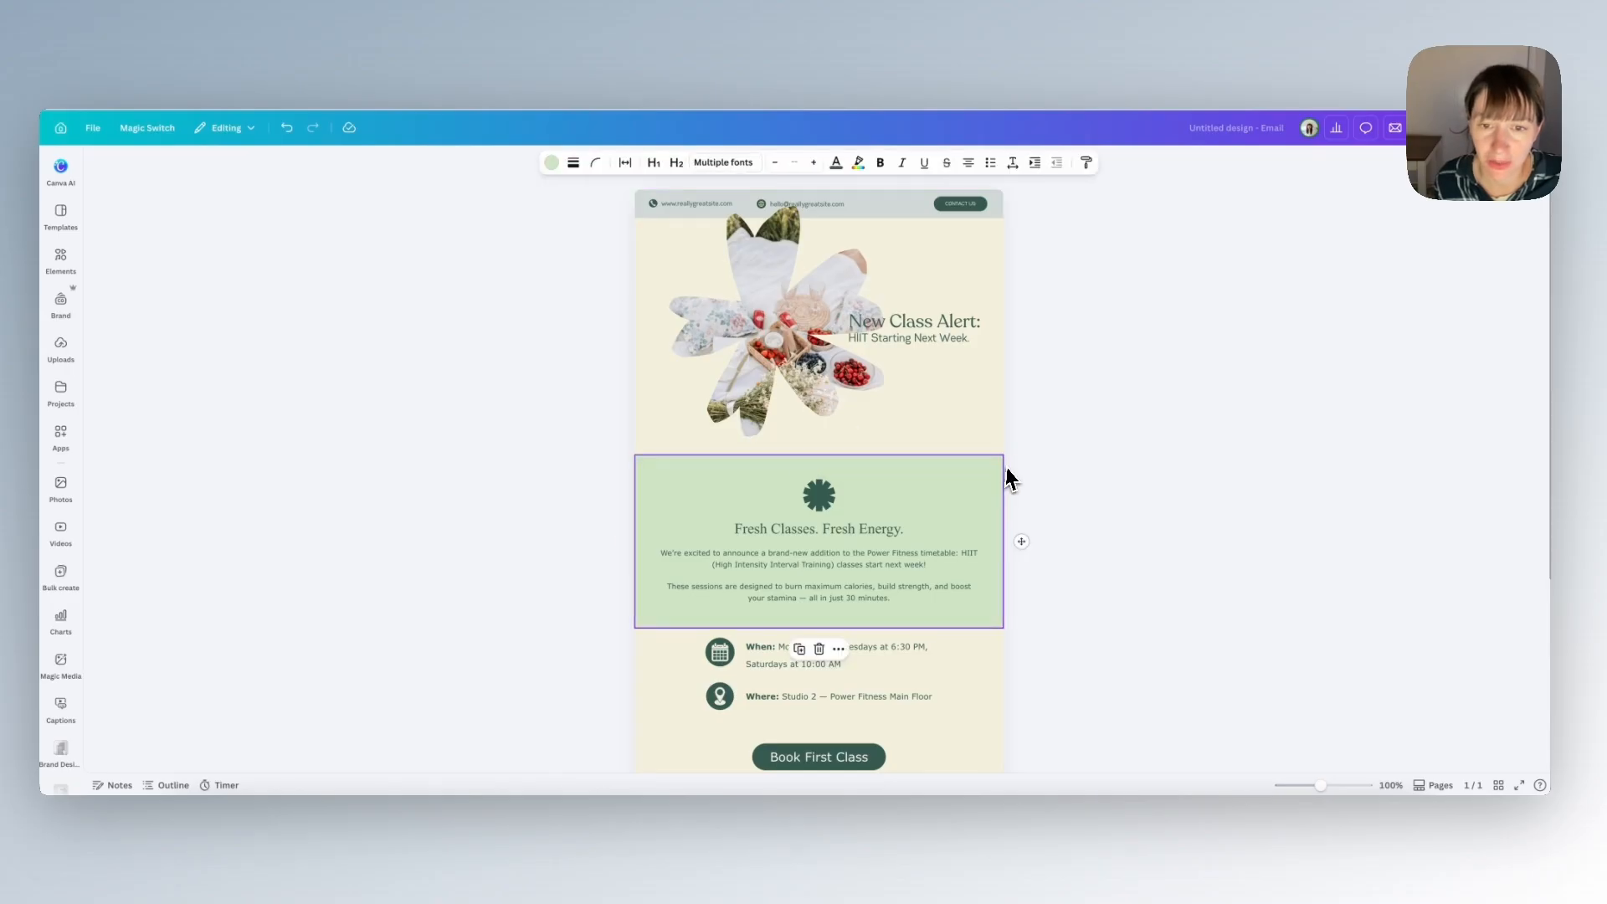
scroll(862, 531, down, 5)
scroll(909, 502, up, 5)
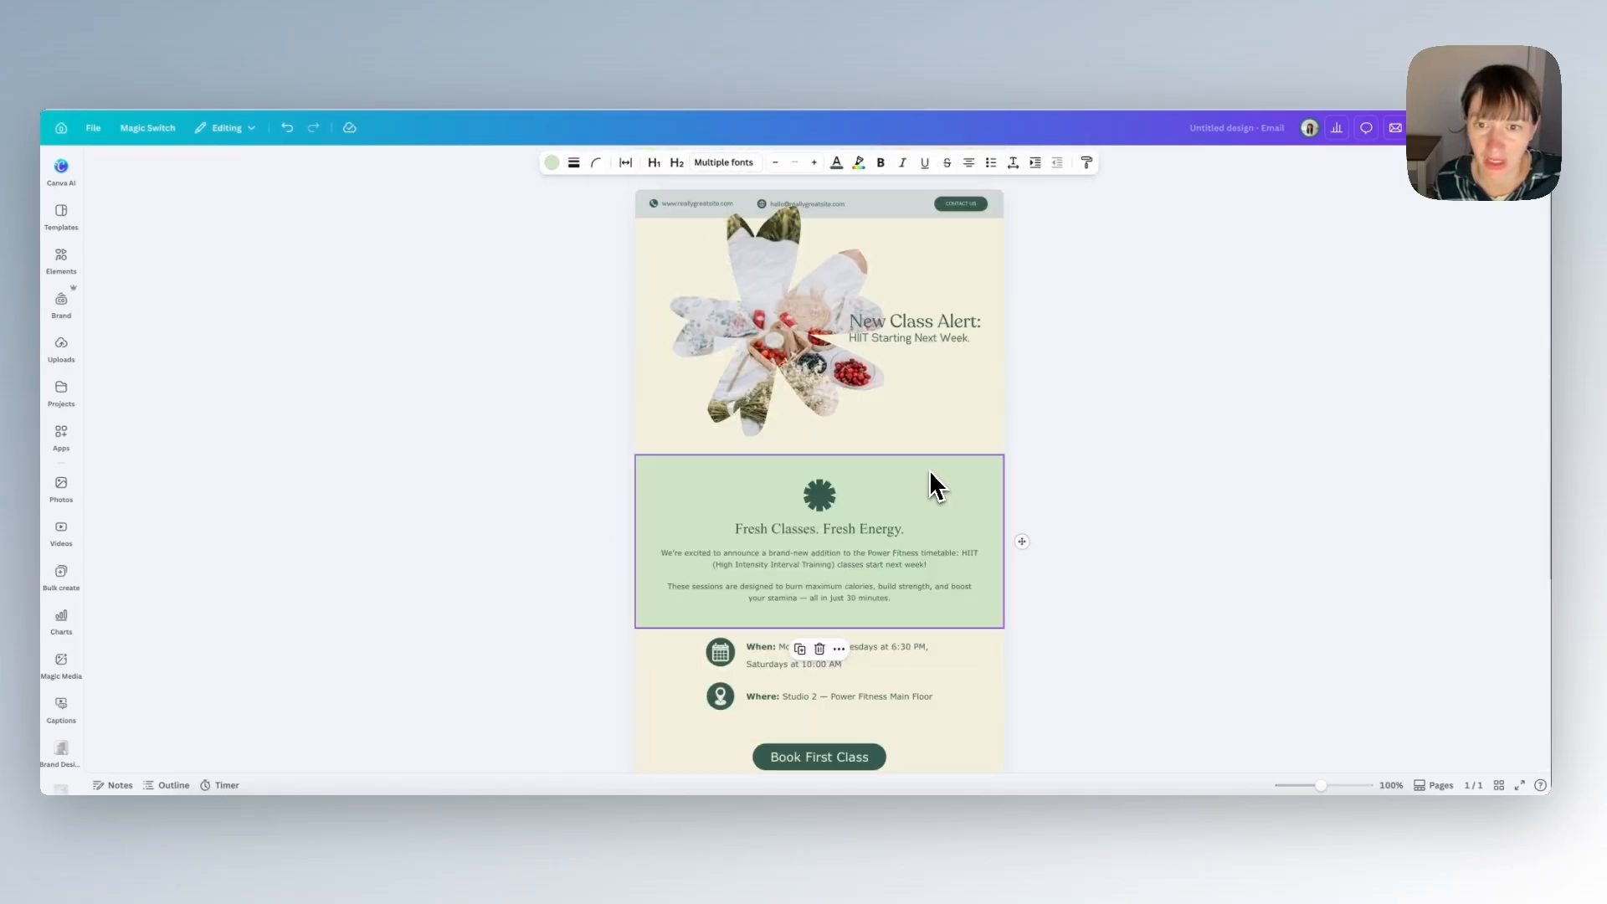
click(971, 510)
mouse_move(1026, 545)
mouse_down()
mouse_move(1008, 441)
mouse_move(1013, 548)
mouse_up()
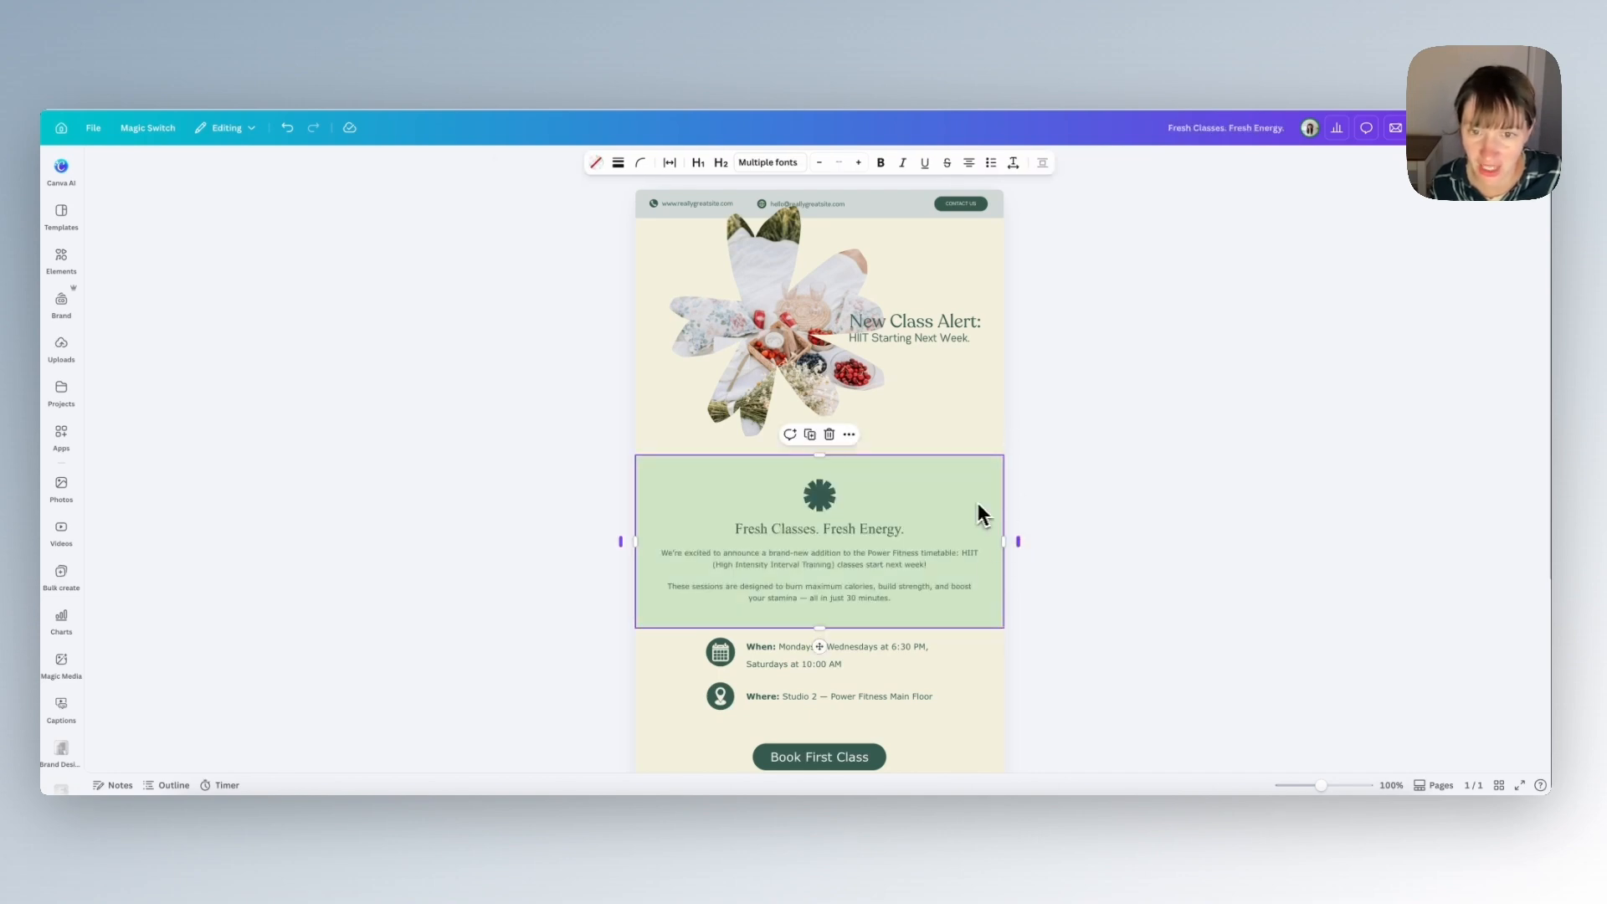
scroll(861, 352, down, 5)
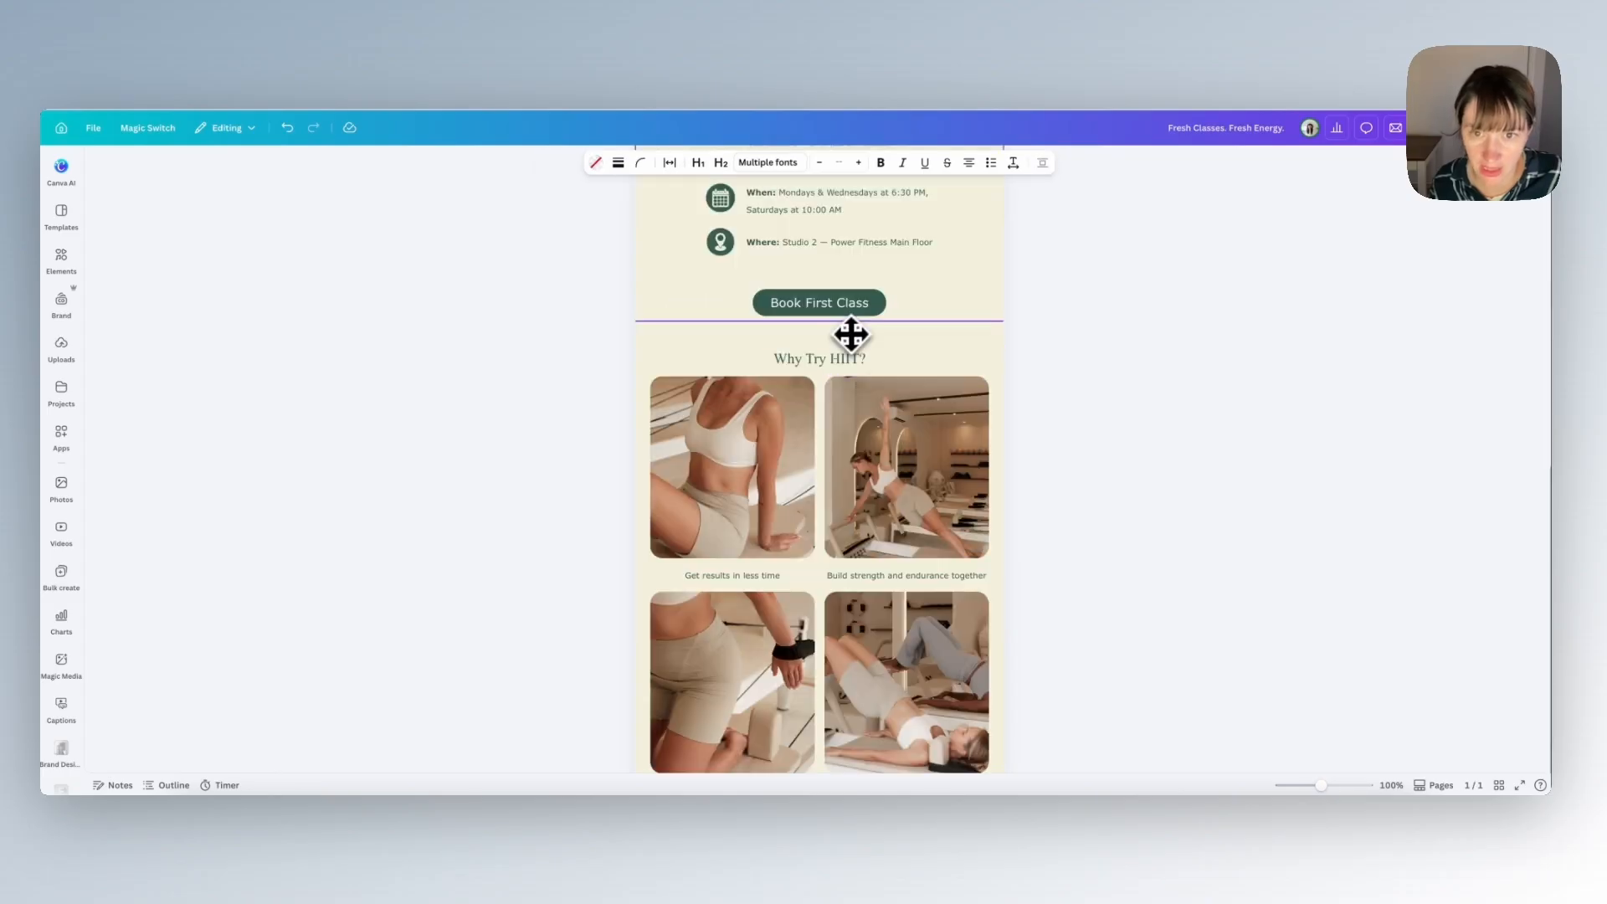
drag(852, 335, 860, 338)
scroll(962, 416, up, 3)
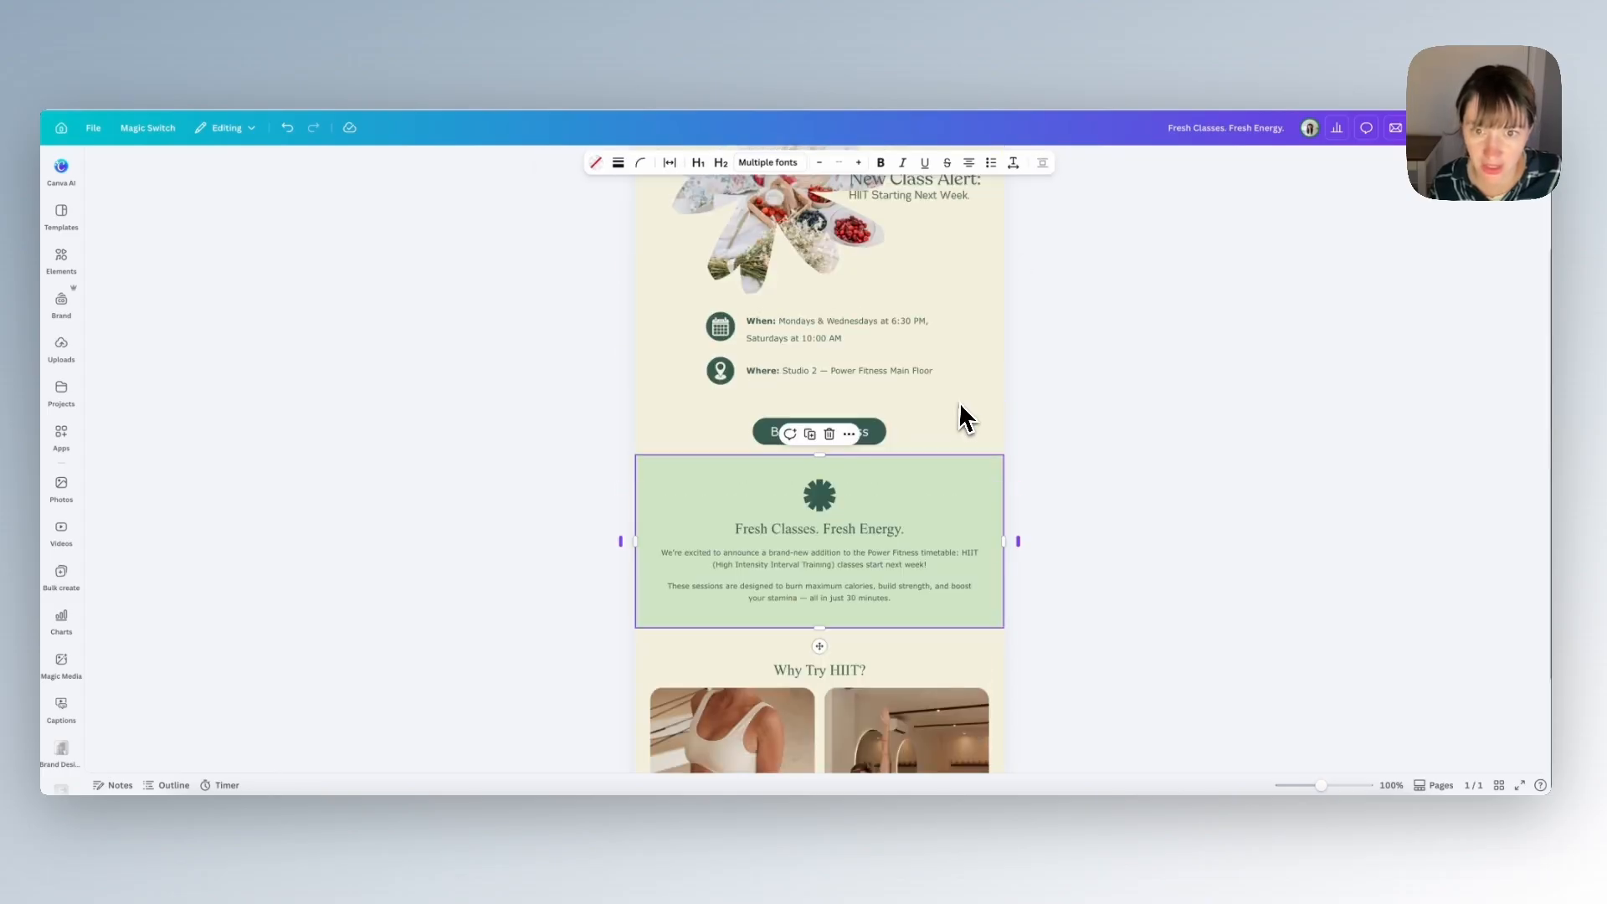
Delete the green "Fresh Classes. Fresh Energy." section and insert a blank design block above "Why Try HIIT?"
click(830, 435)
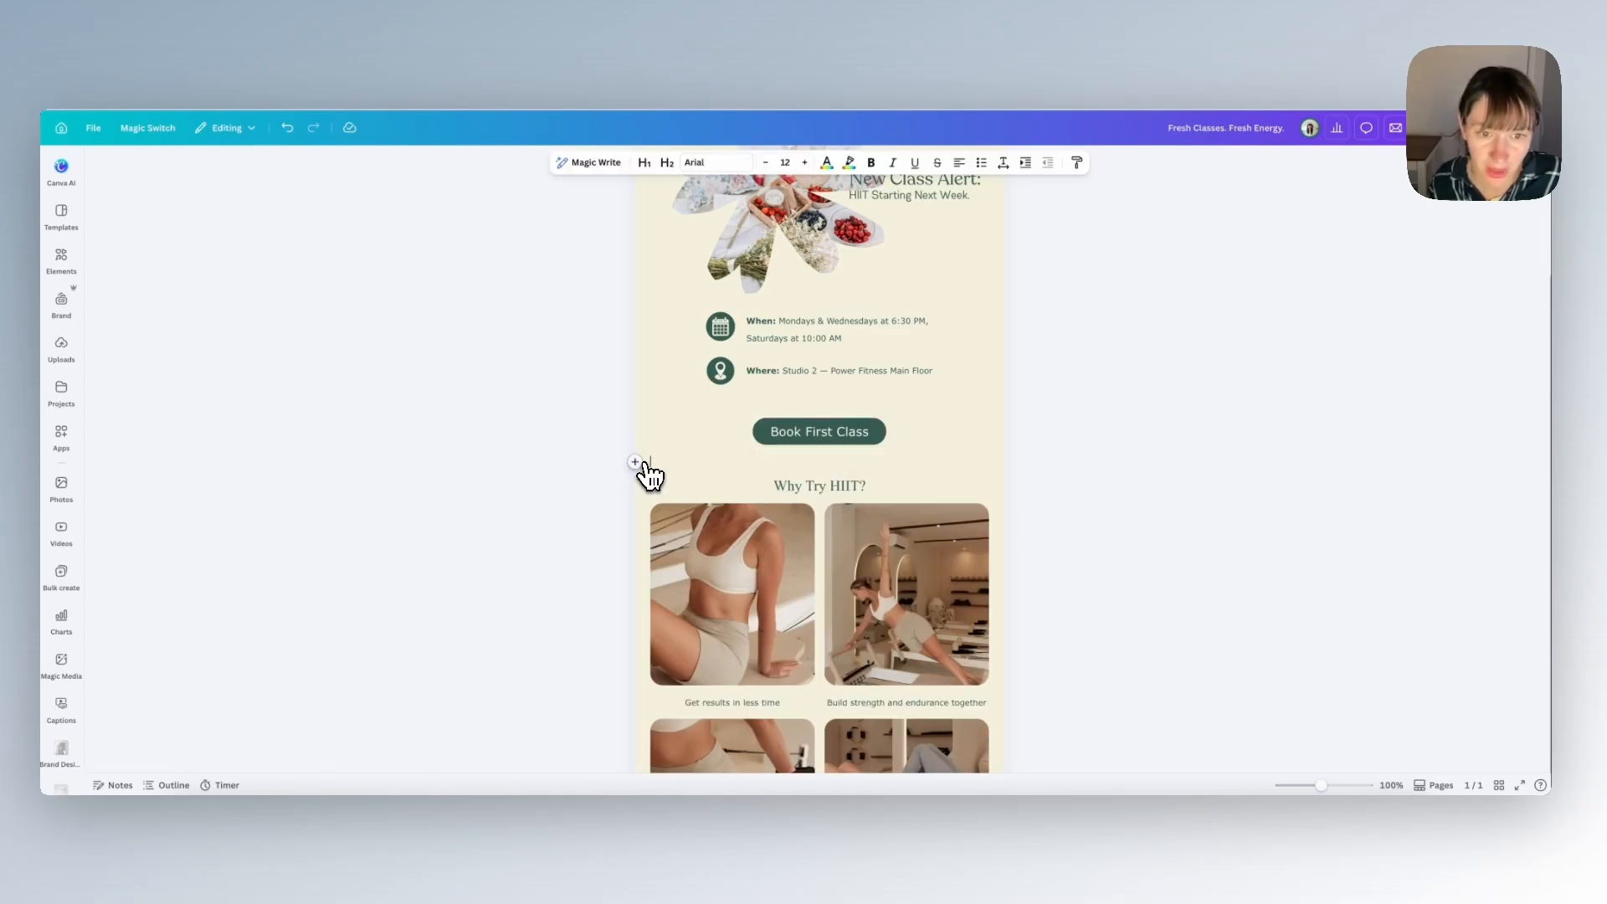
click(636, 463)
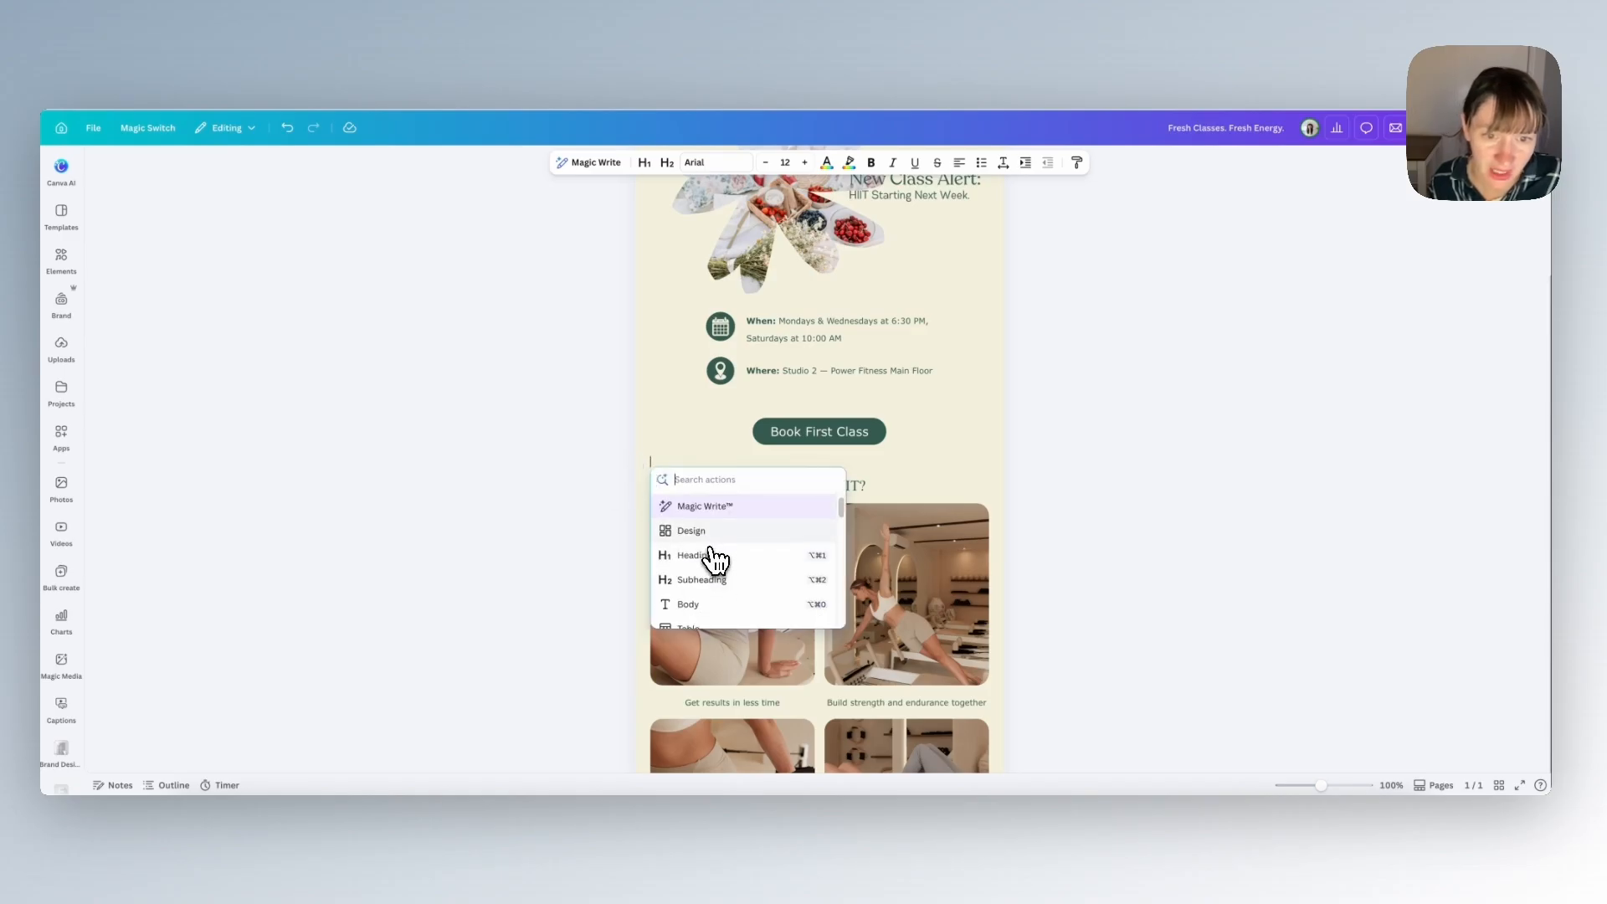
scroll(722, 591, down, 5)
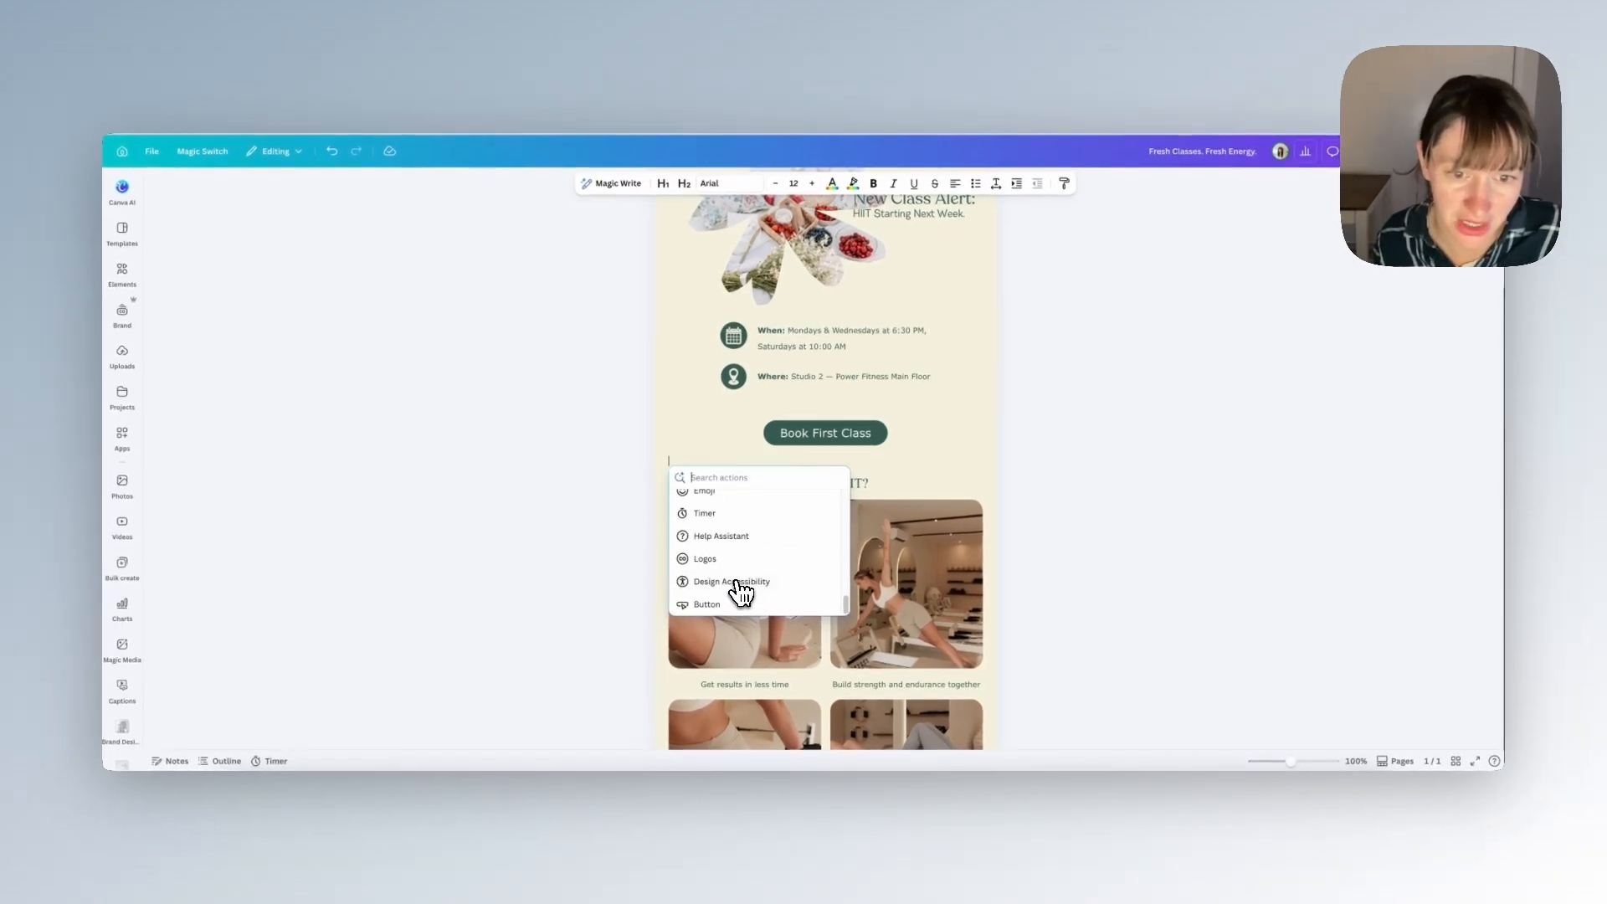
scroll(734, 586, up, 5)
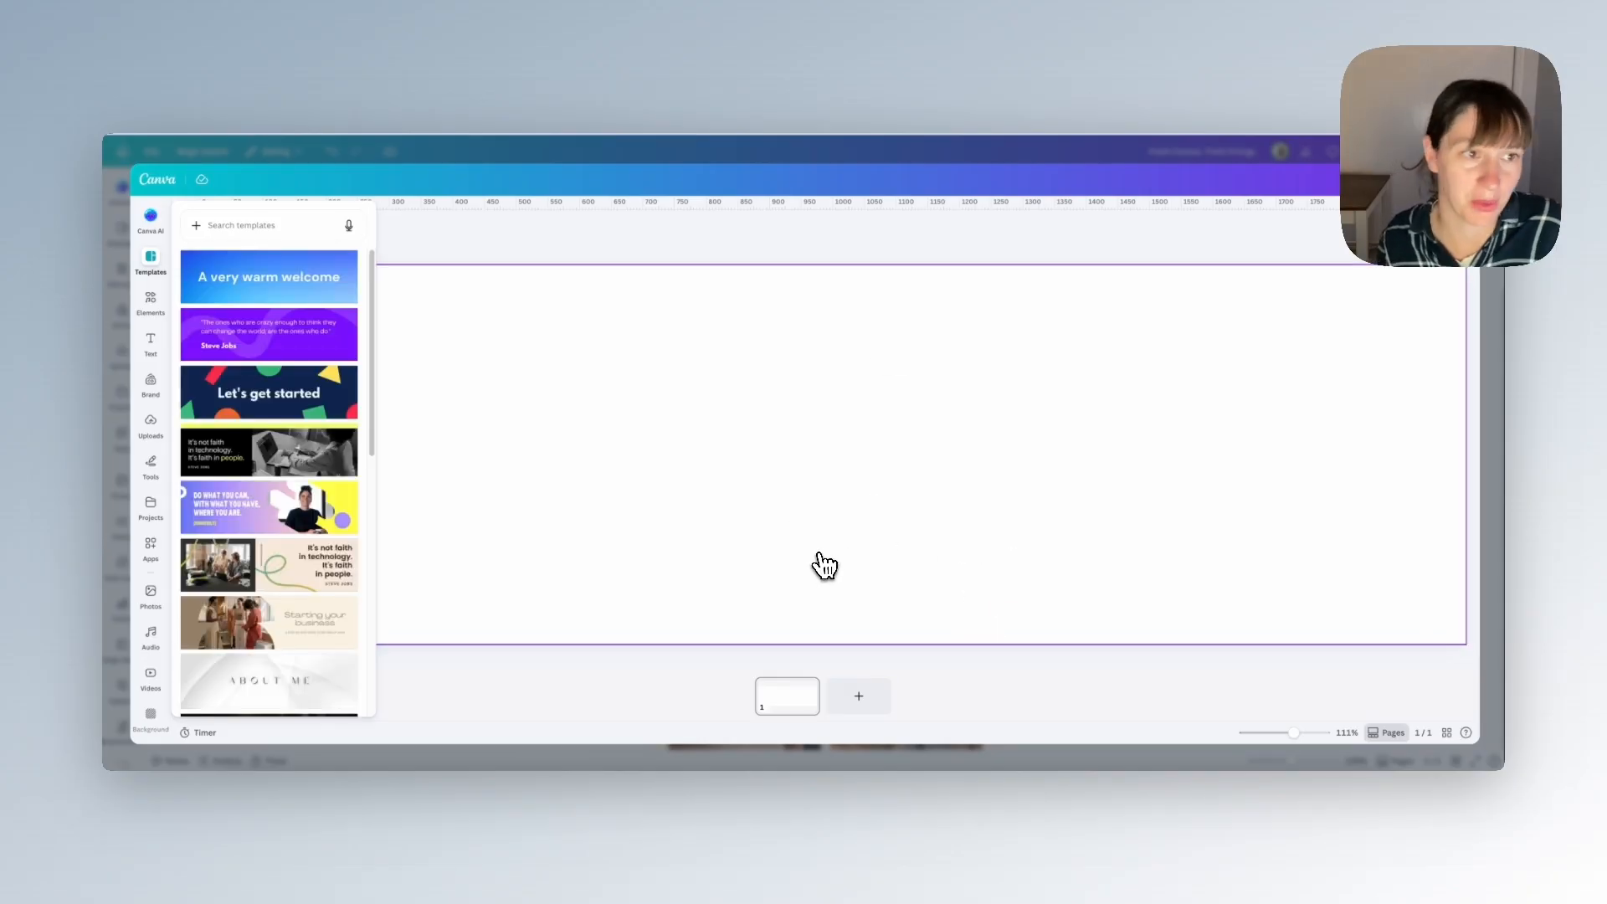
Apply the beige "Graphic Design Skills" banner template to the design block and stretch the banner to the email's full width
scroll(339, 591, down, 5)
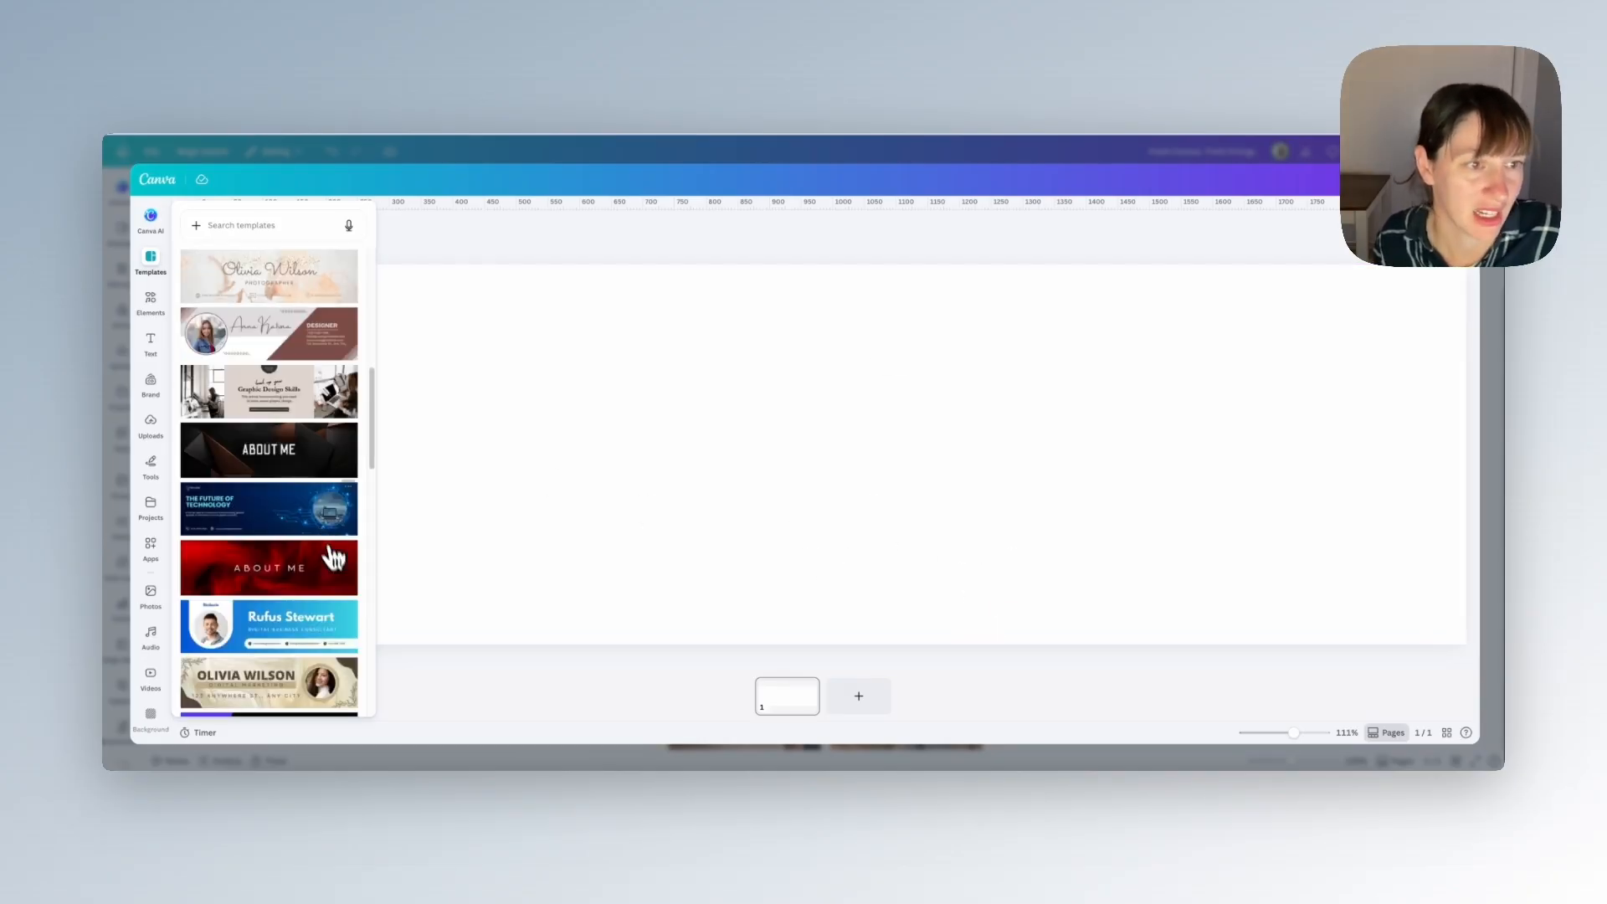
click(321, 394)
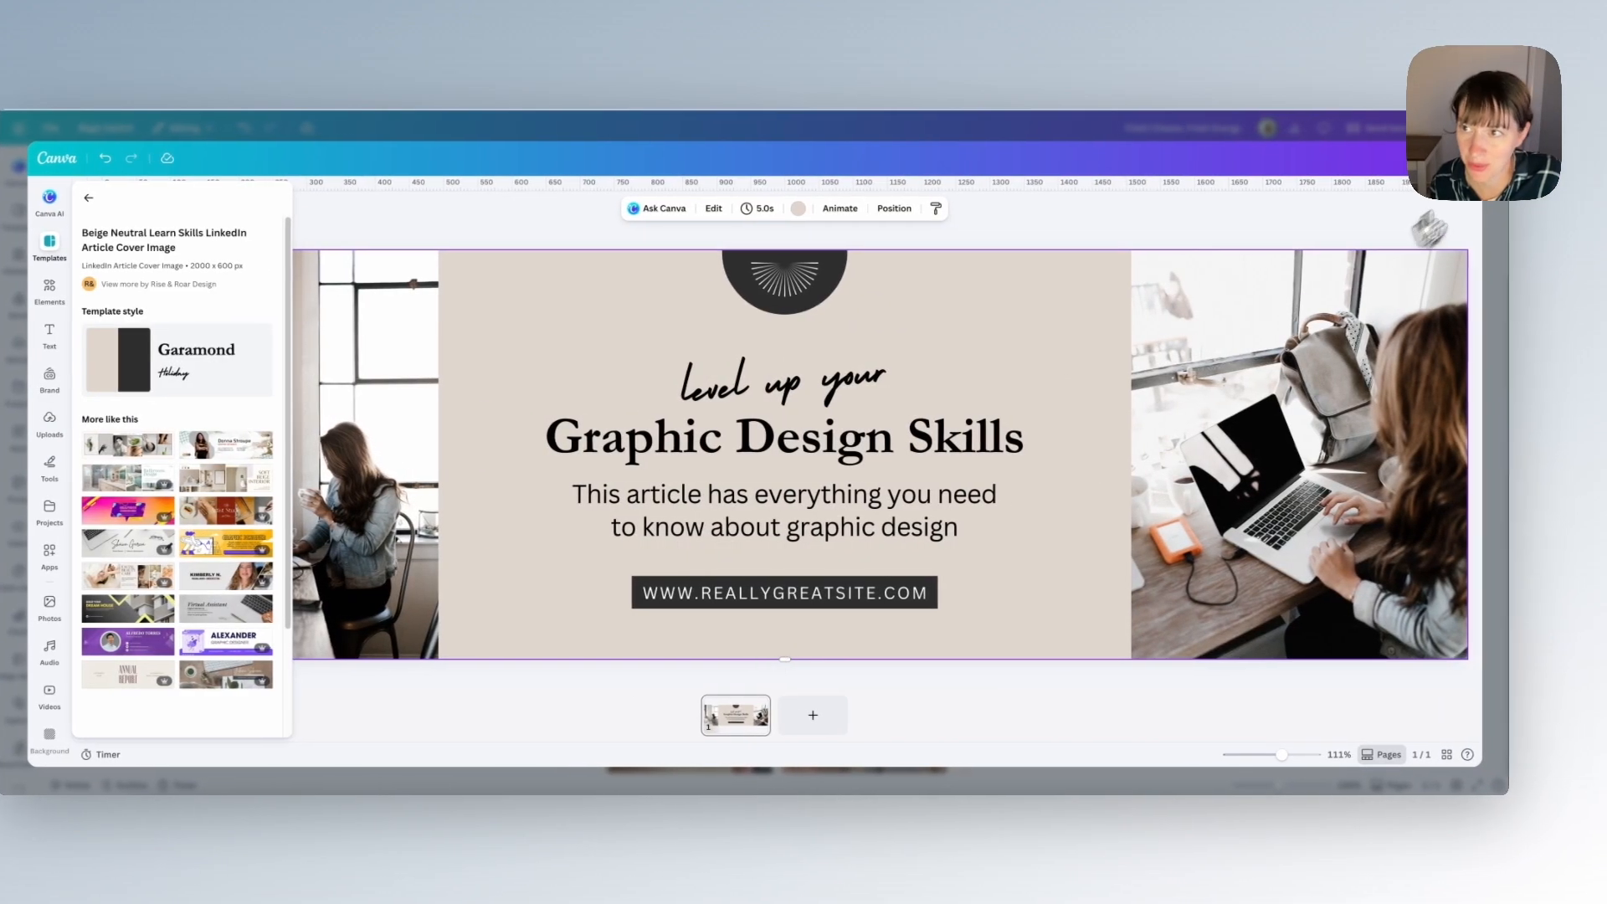
click(1501, 159)
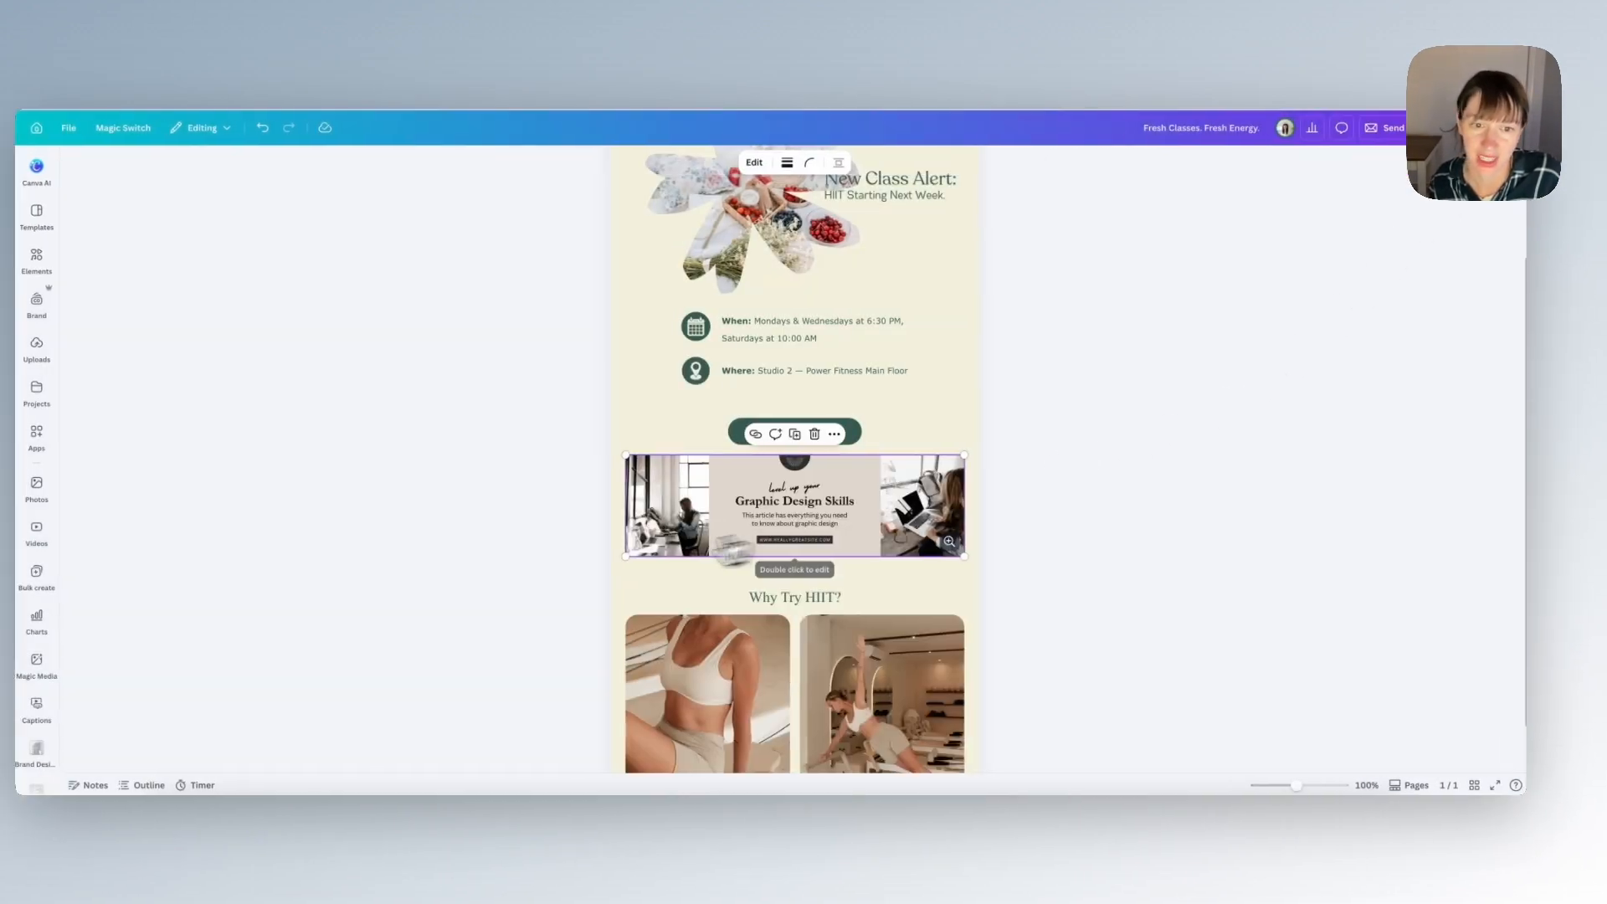
drag(646, 554, 623, 591)
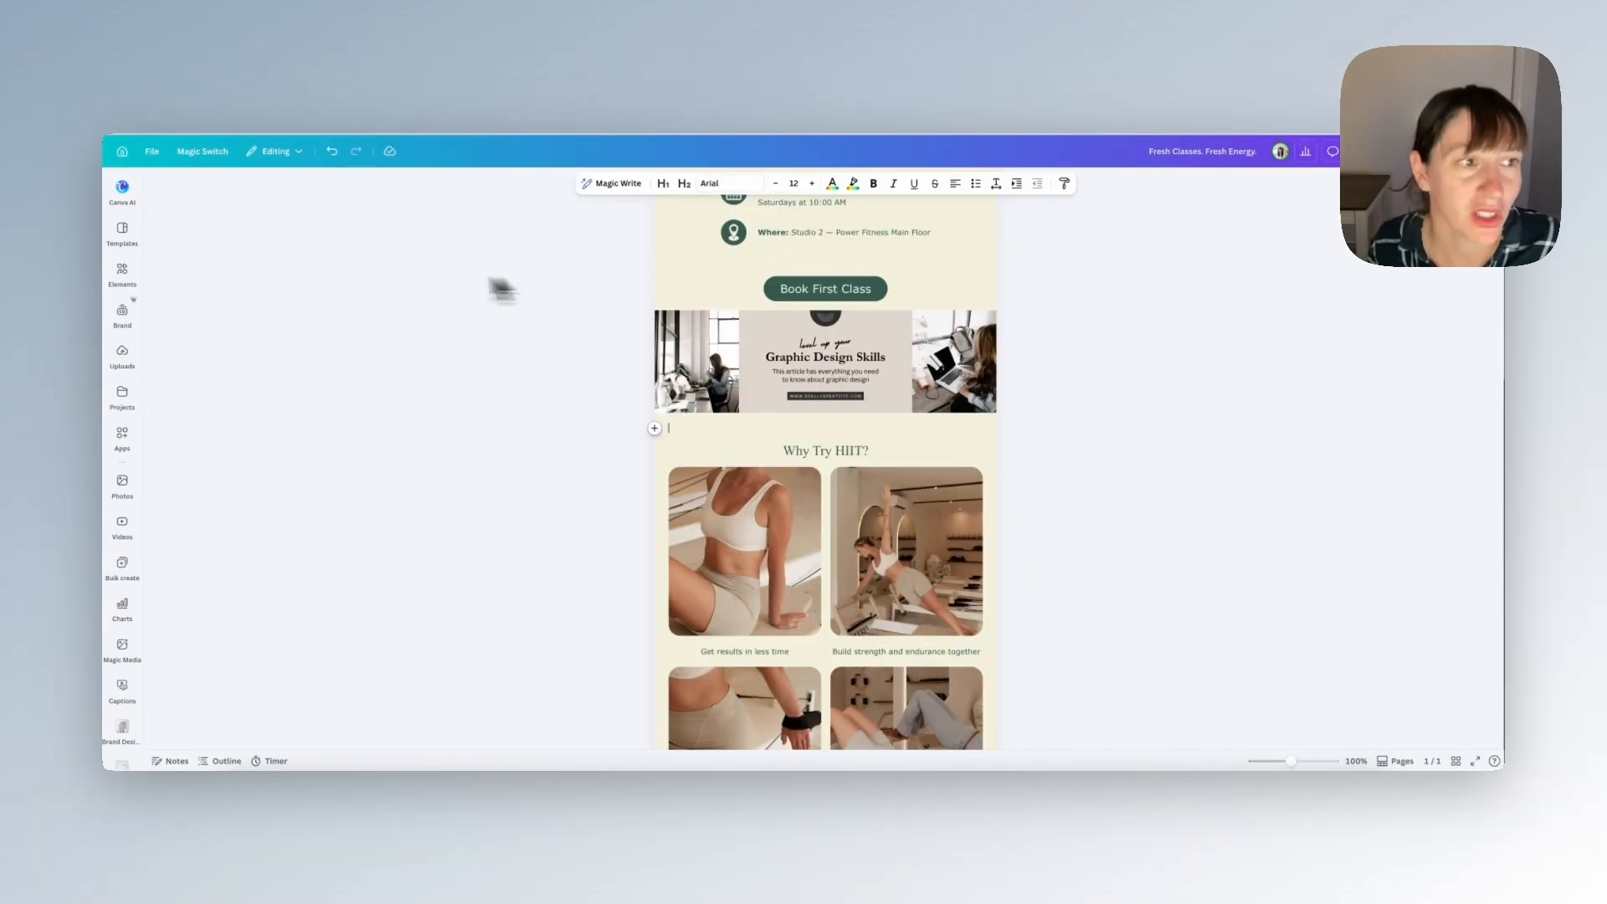
Browse the header and column elements, select the first photo under "Why Try HIIT?", and show the email templates
click(56, 261)
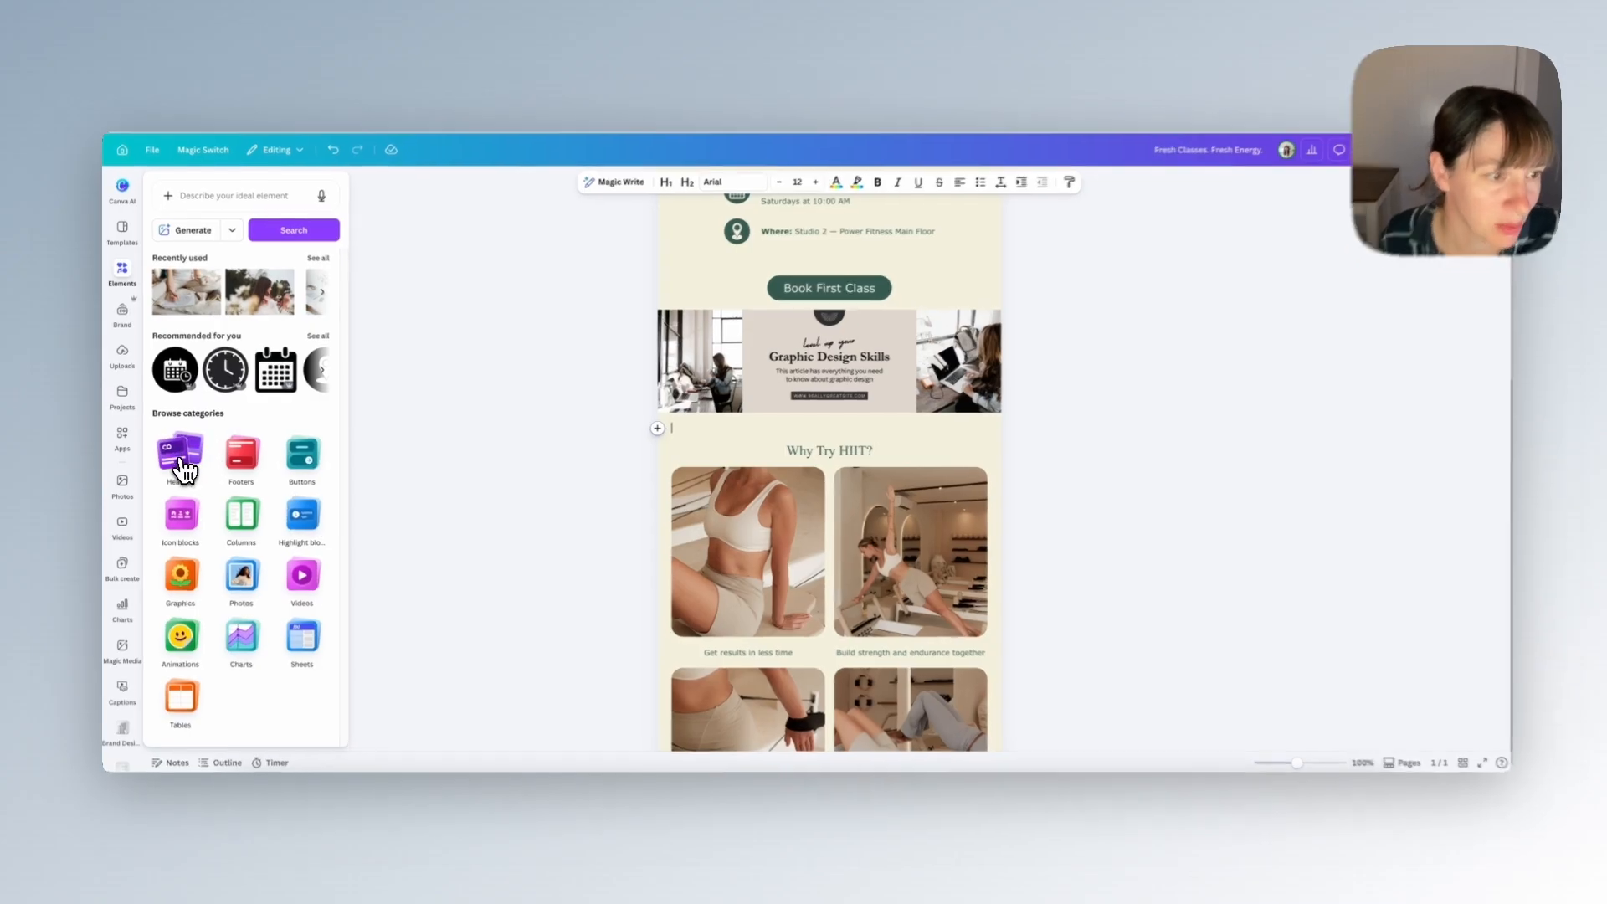
click(182, 469)
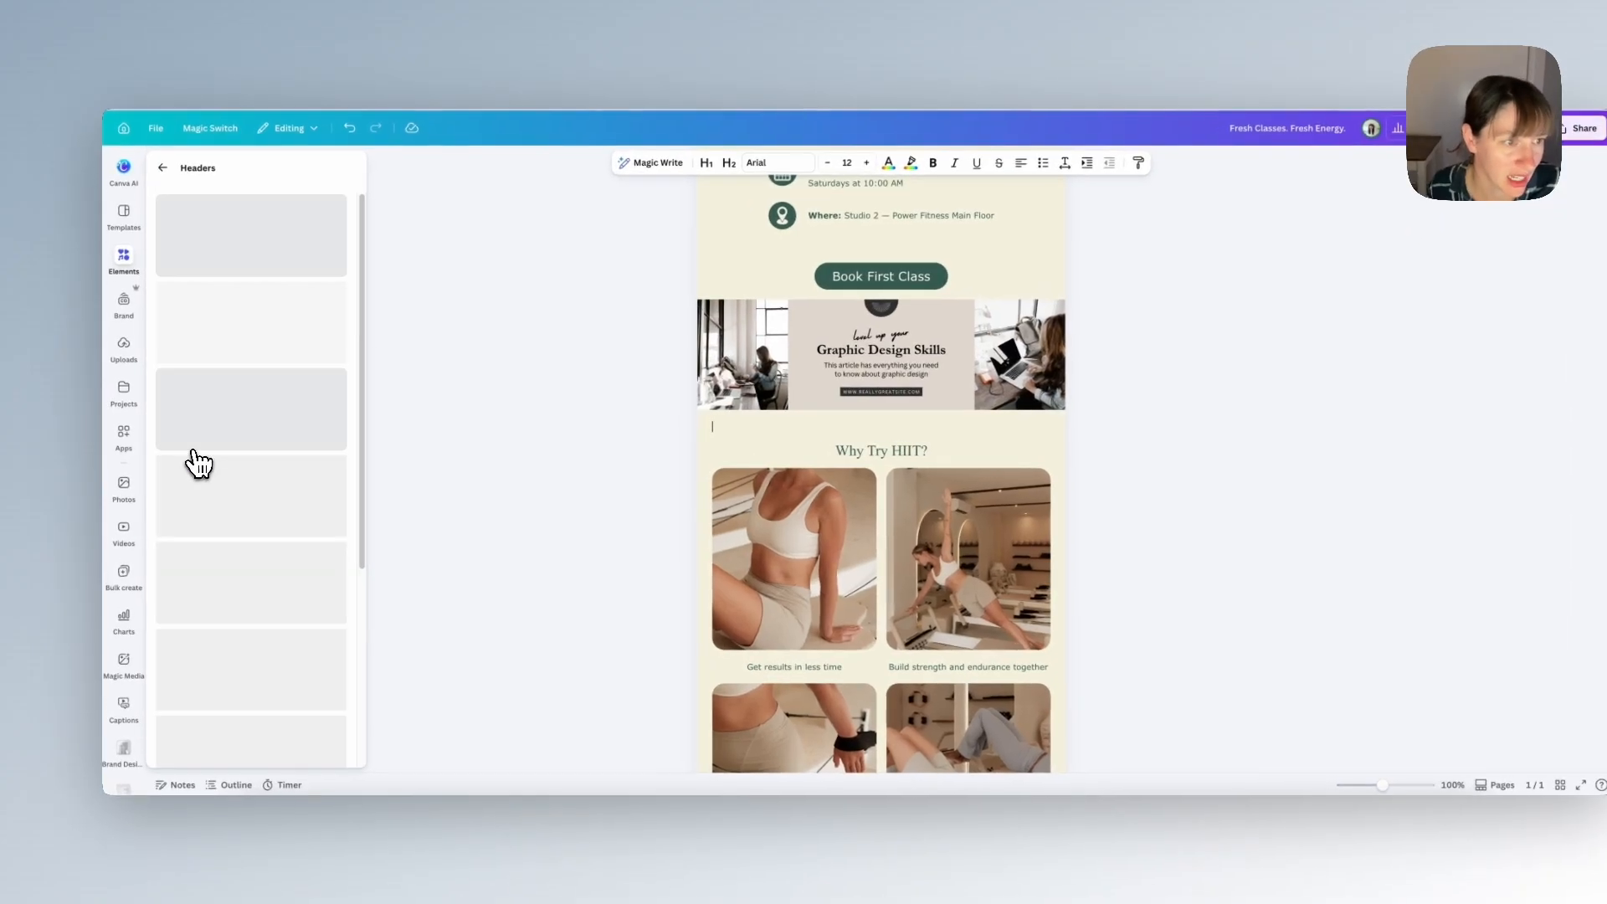
click(162, 167)
click(254, 536)
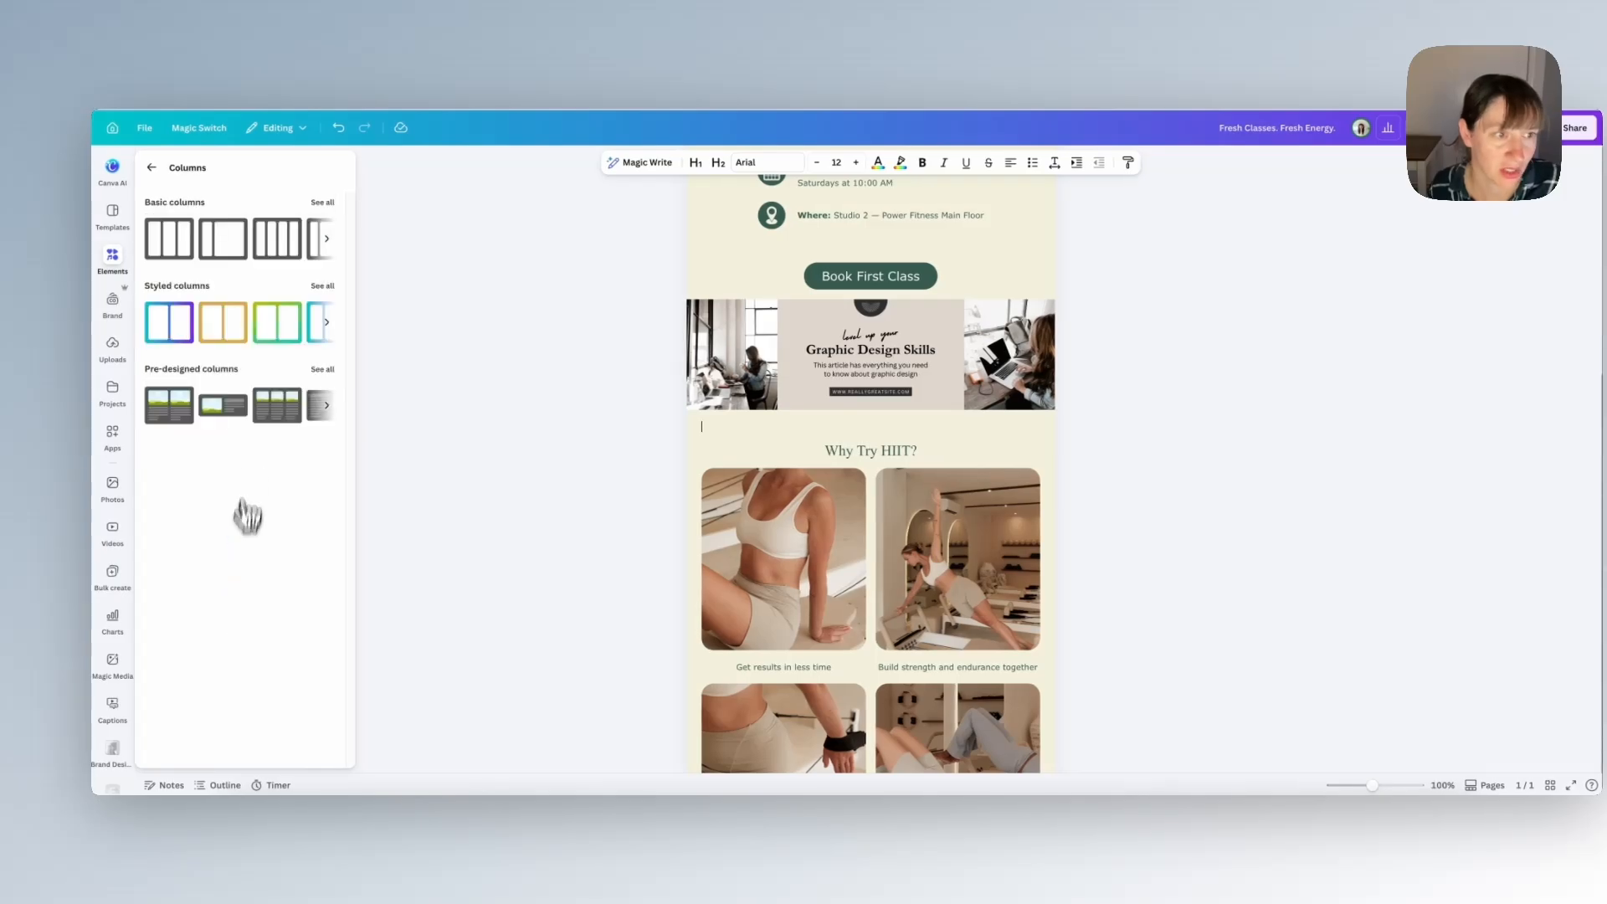
click(804, 601)
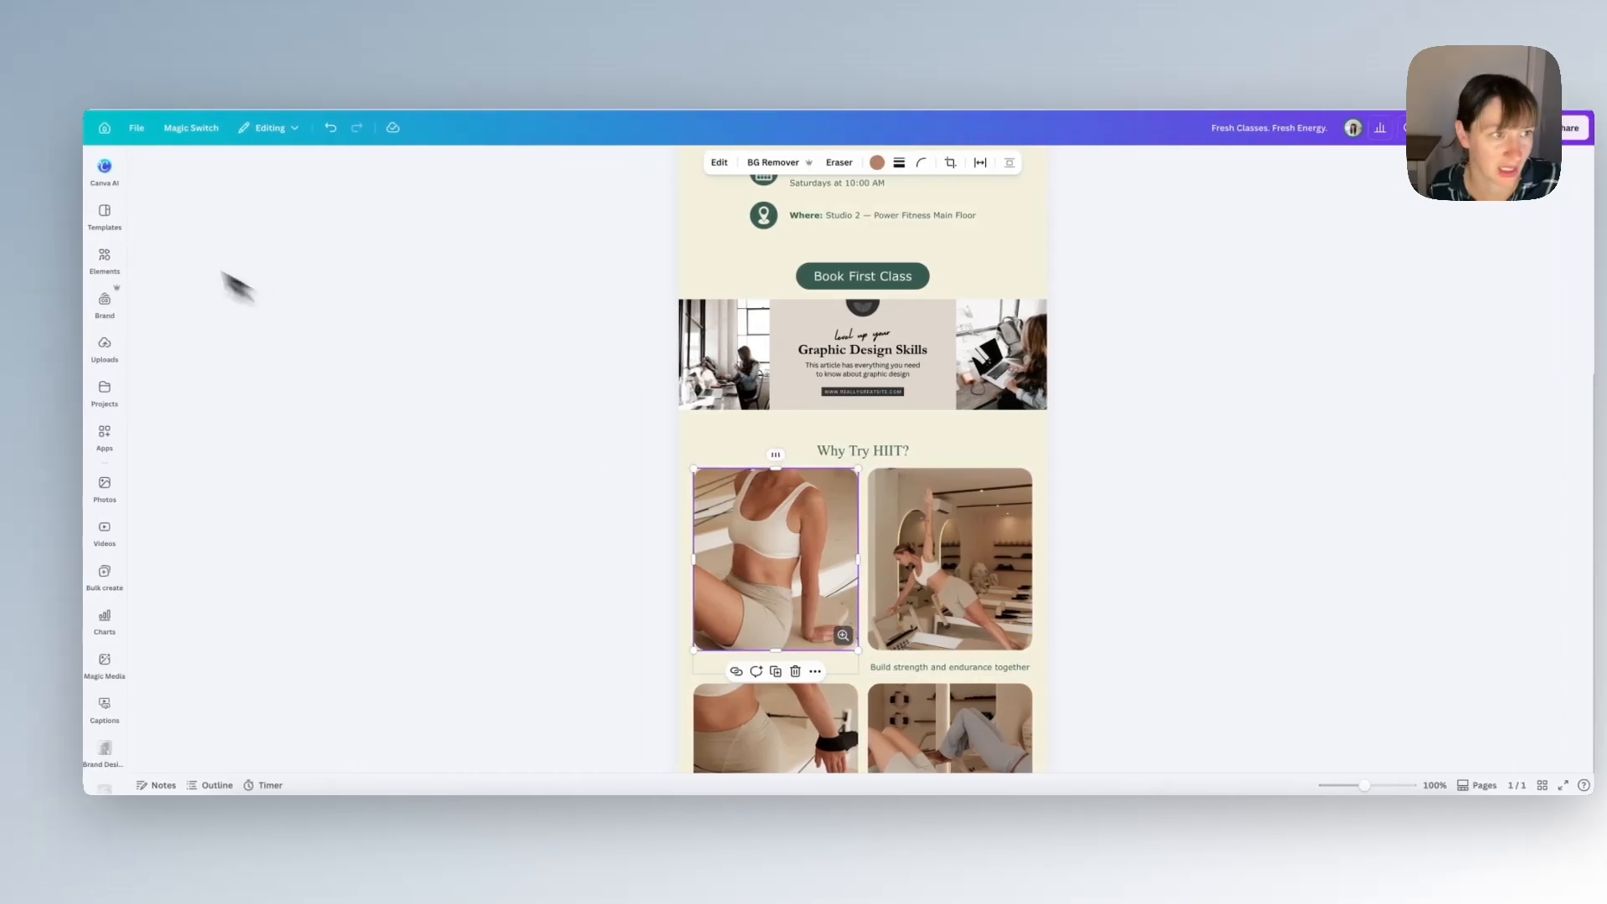
mouse_move(109, 216)
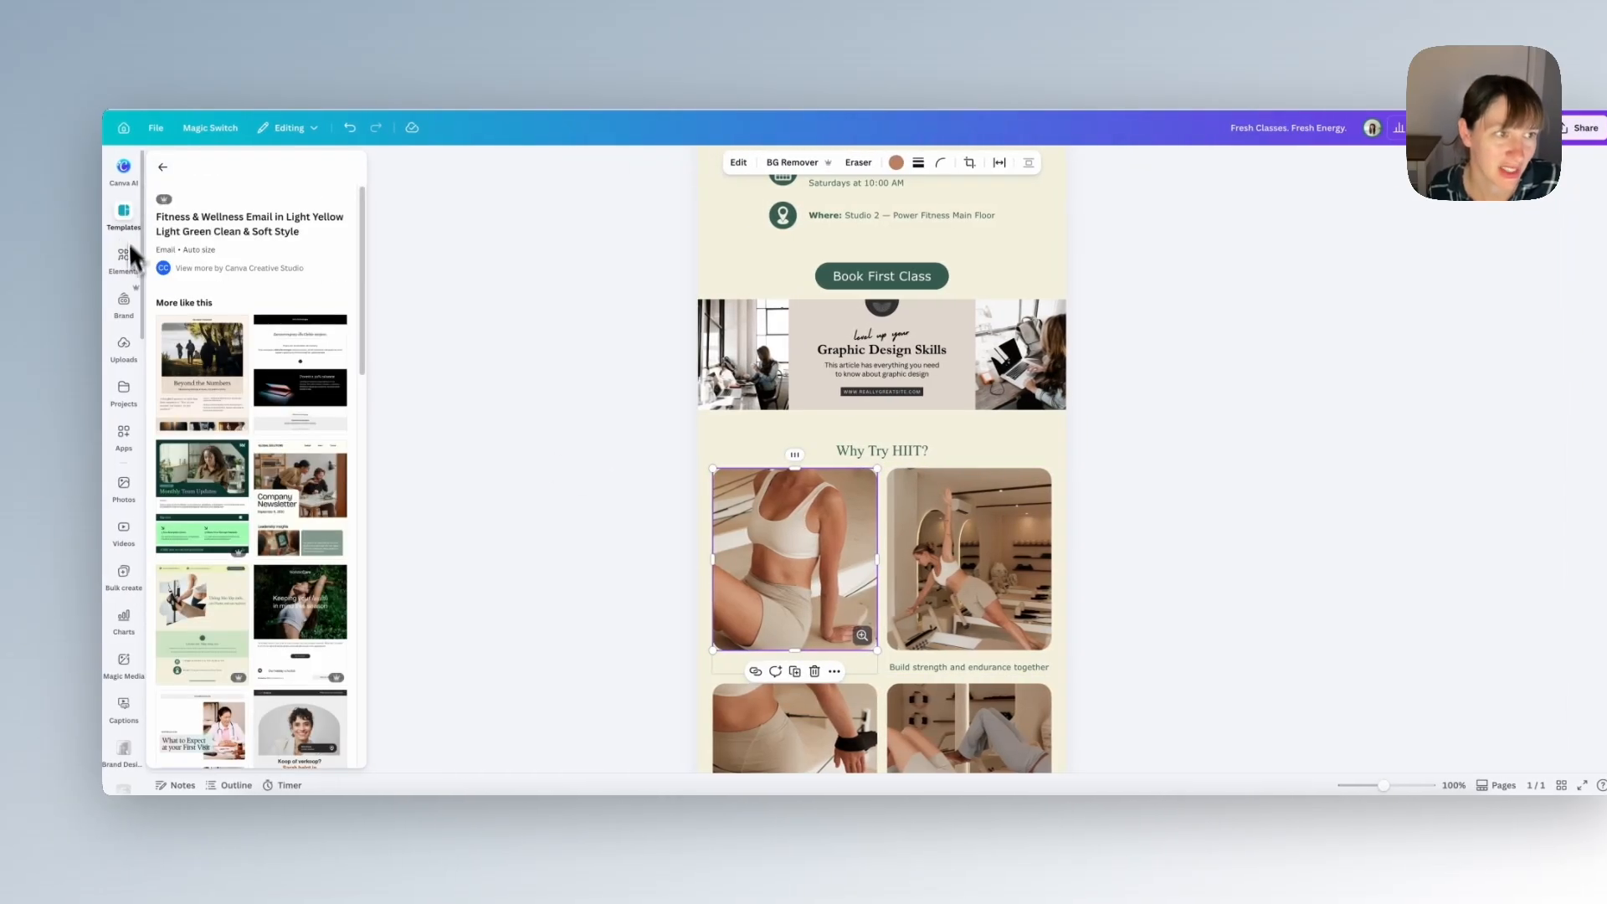
Place the pixel-art teapot graphic between the first "Why Try HIIT?" photo and its "Get results in less time" caption
mouse_move(127, 272)
click(164, 172)
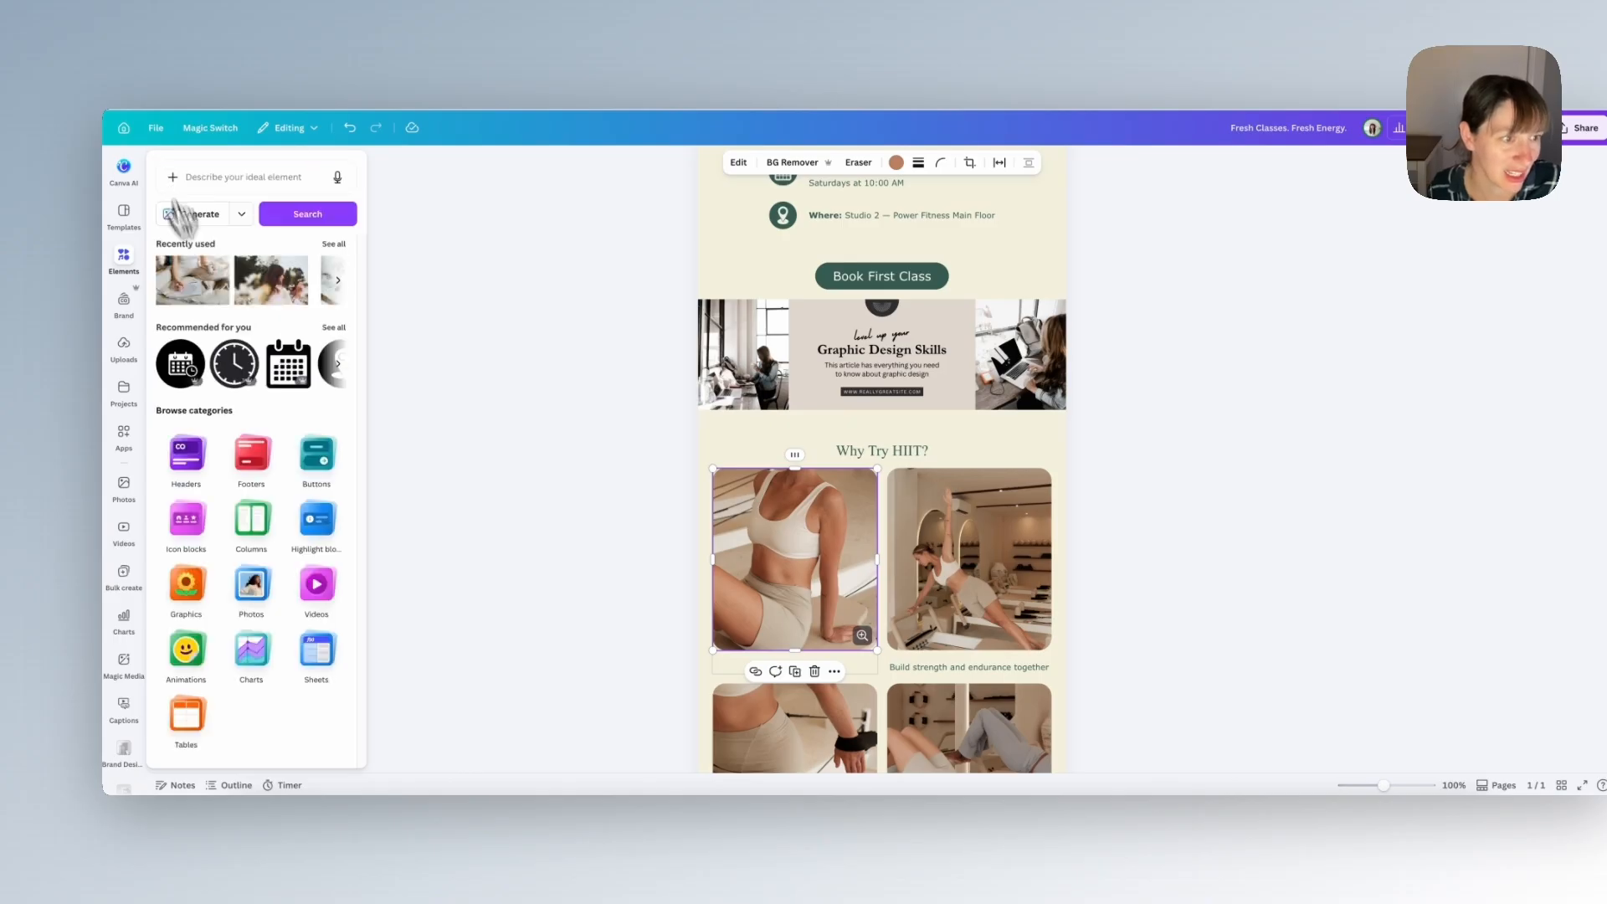
click(193, 618)
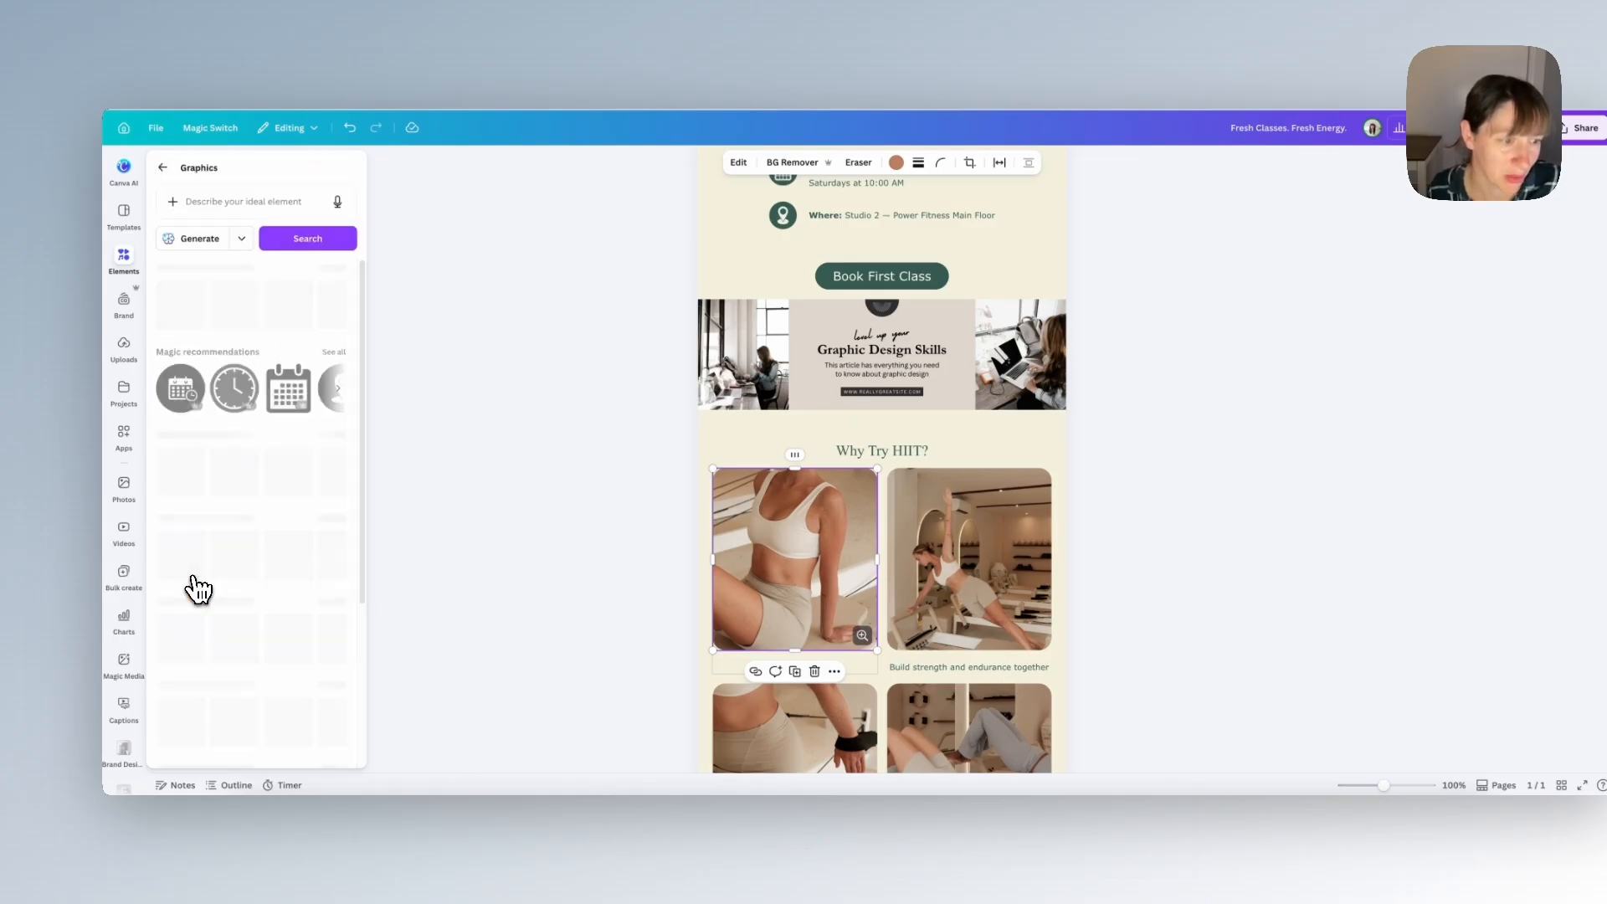
drag(288, 305, 863, 713)
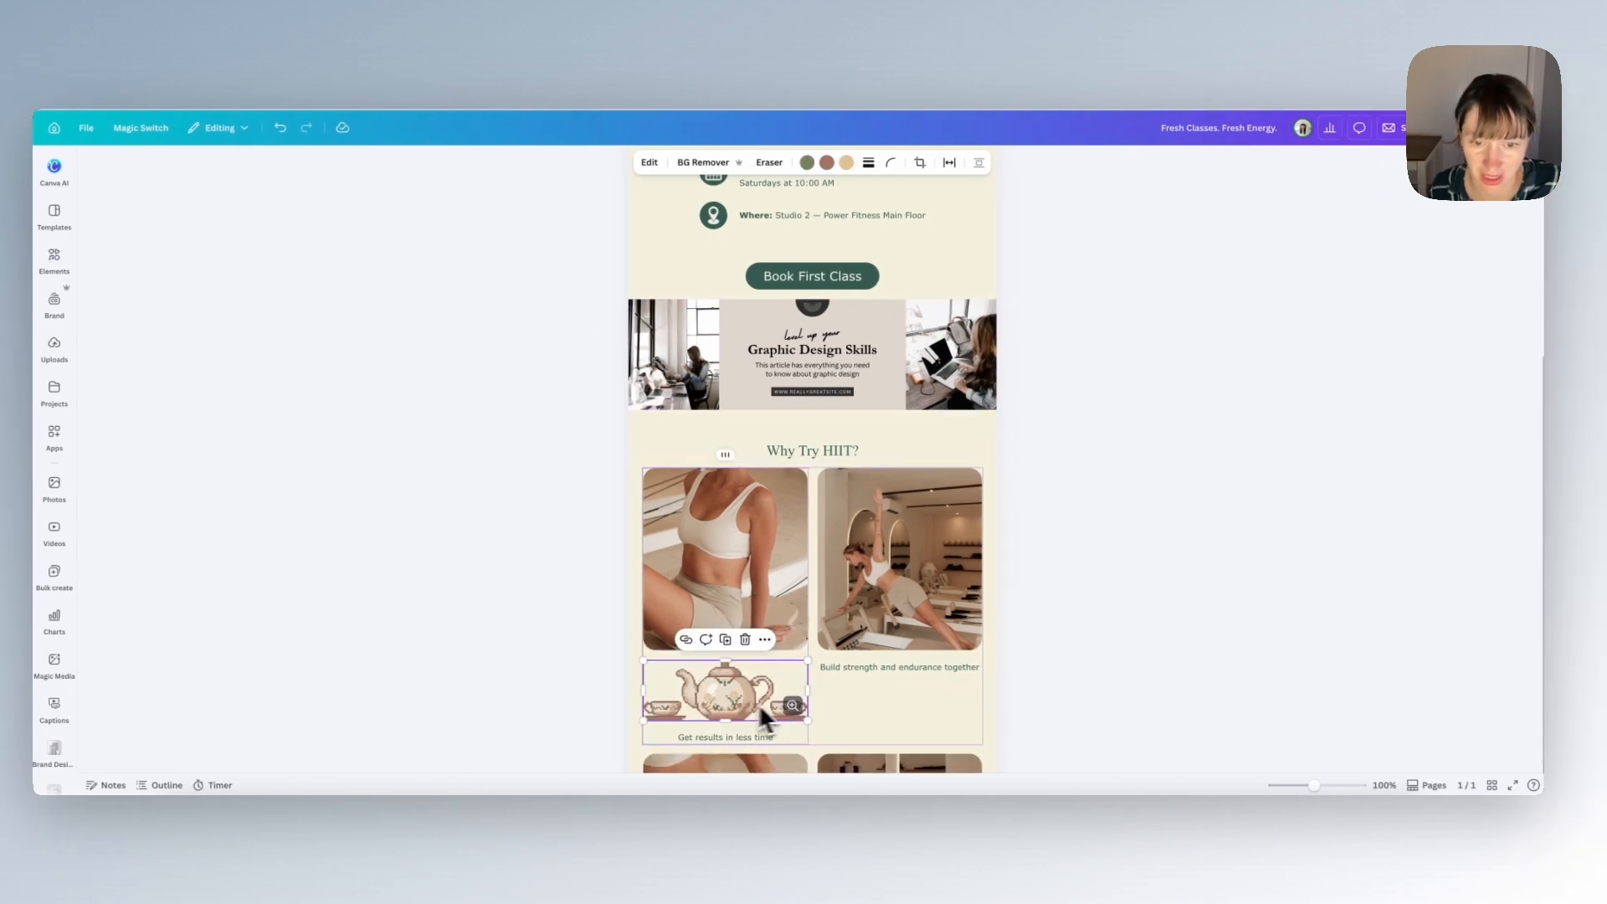
click(870, 695)
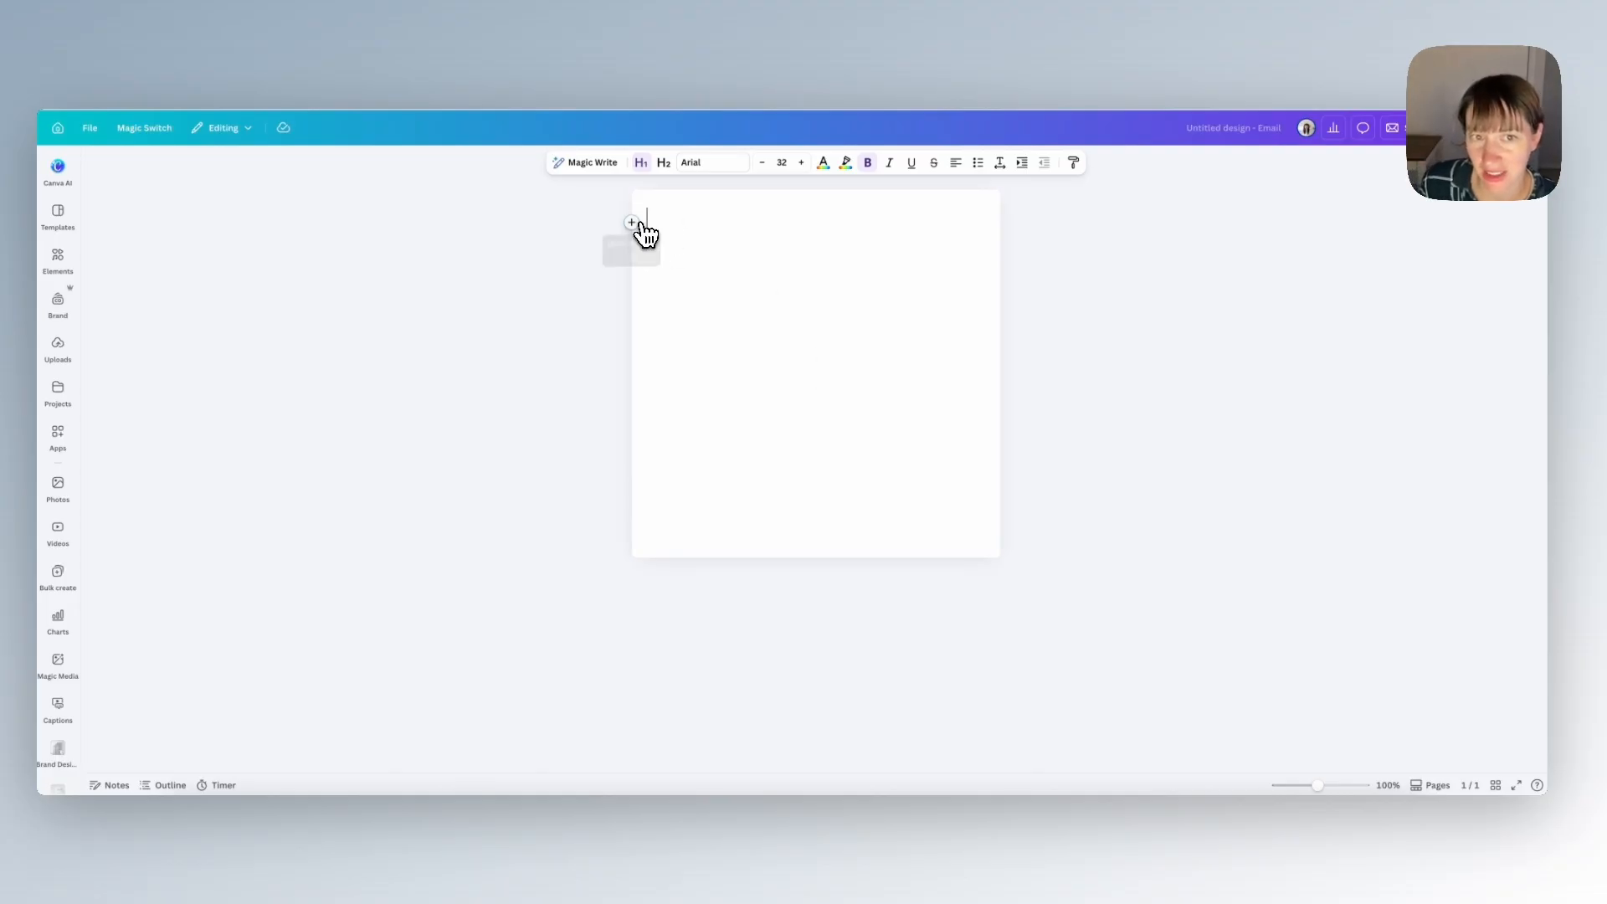
Insert a design block at the start of the blank email and open its canvas
click(632, 223)
scroll(701, 348, down, 8)
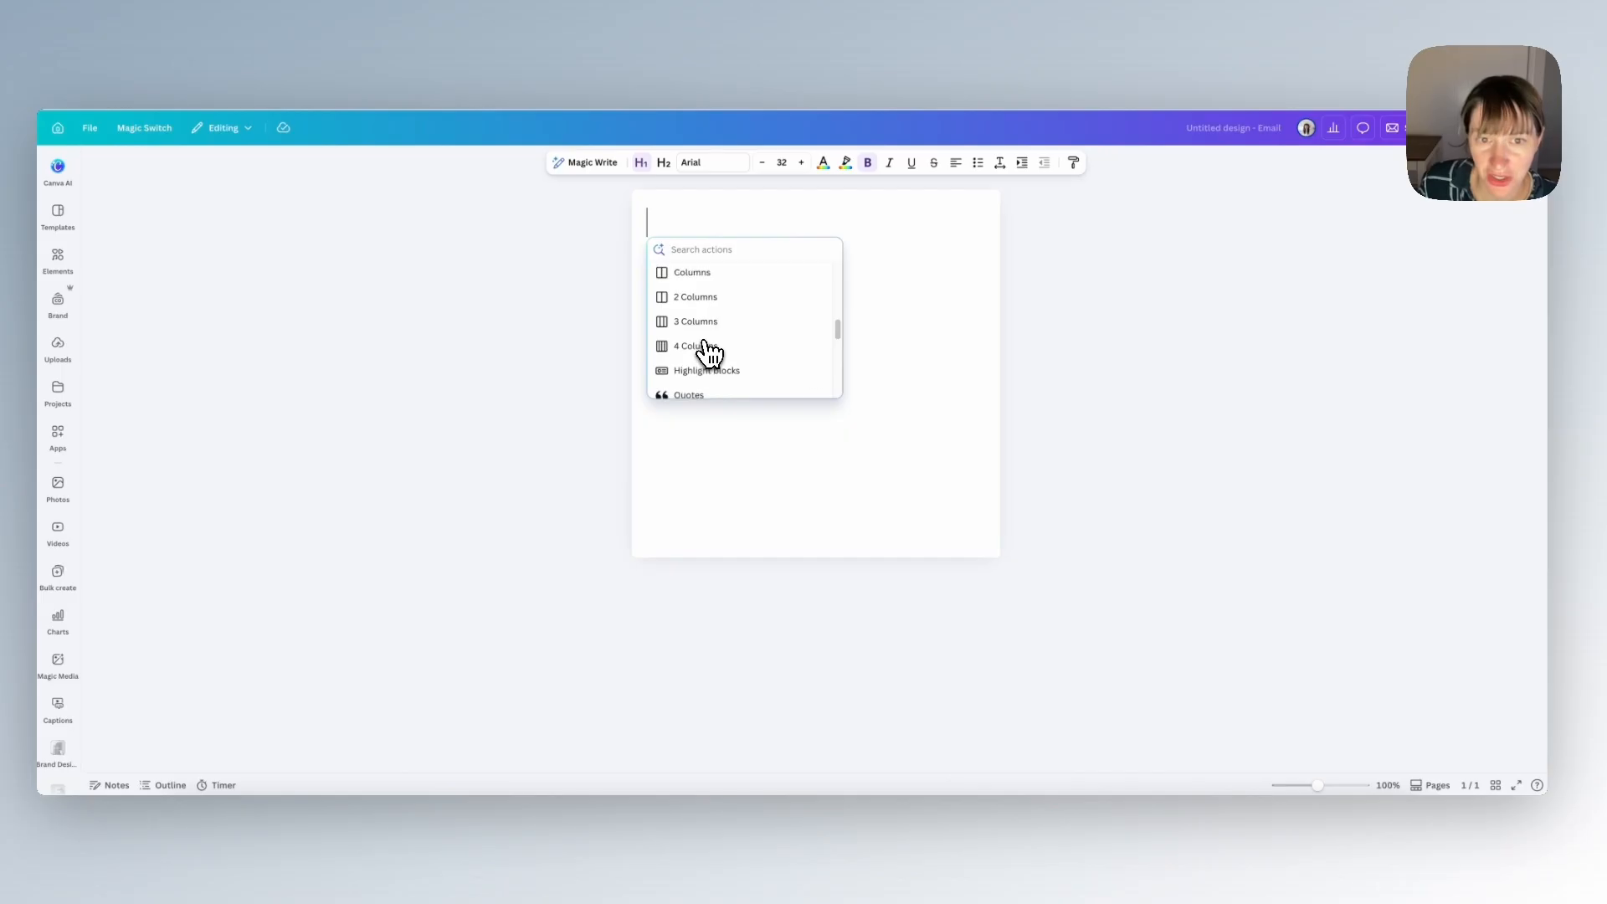
scroll(705, 343, up, 10)
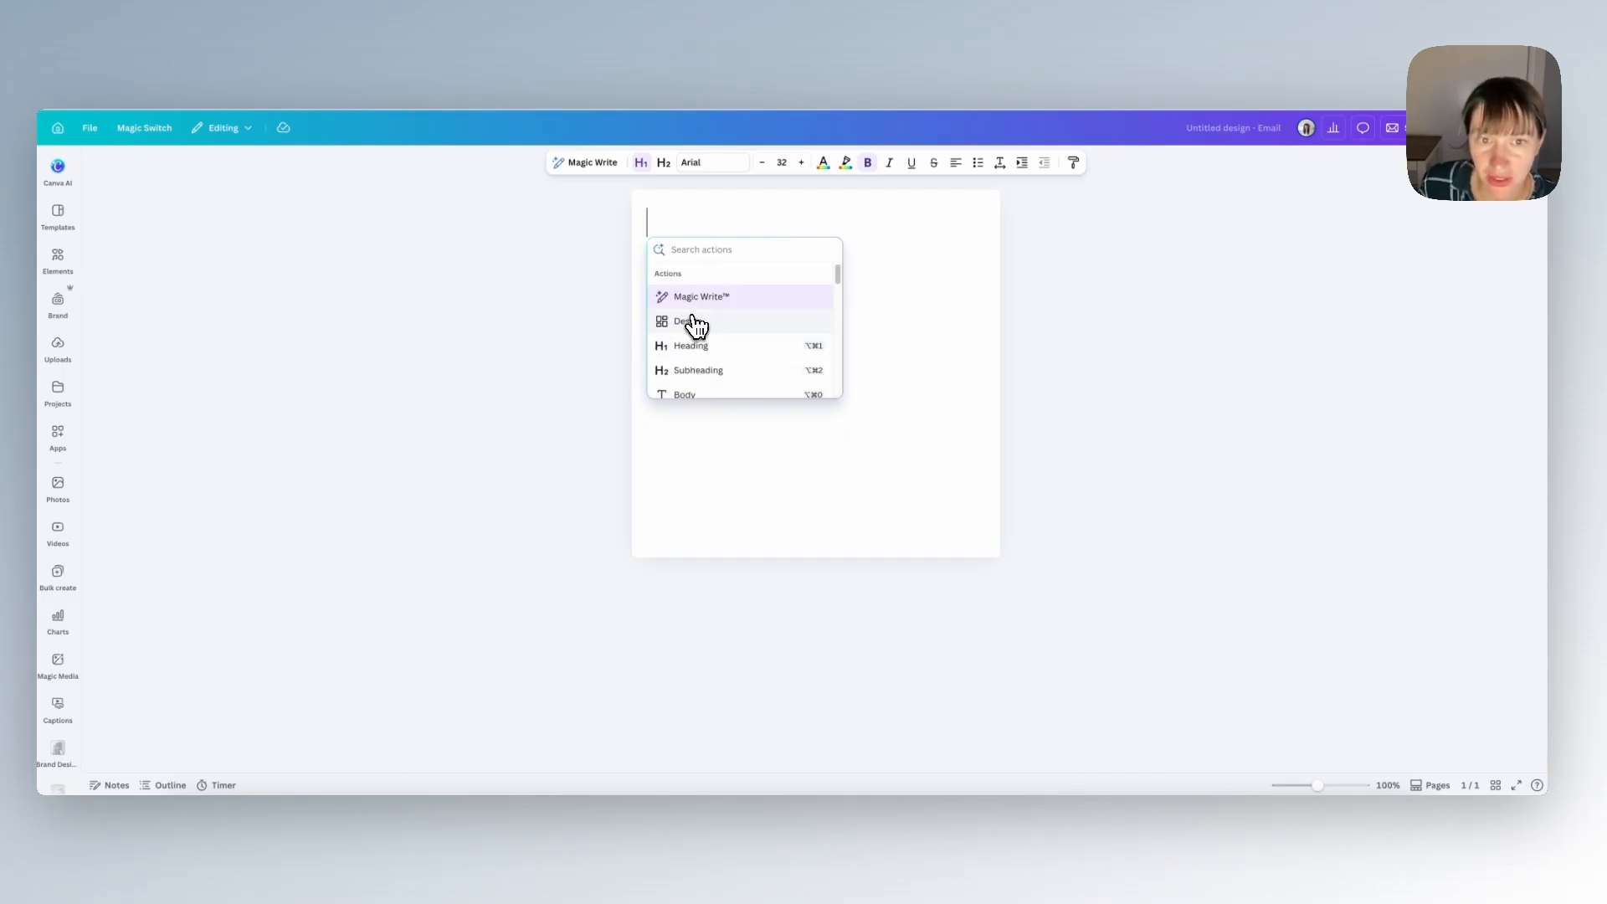
click(693, 319)
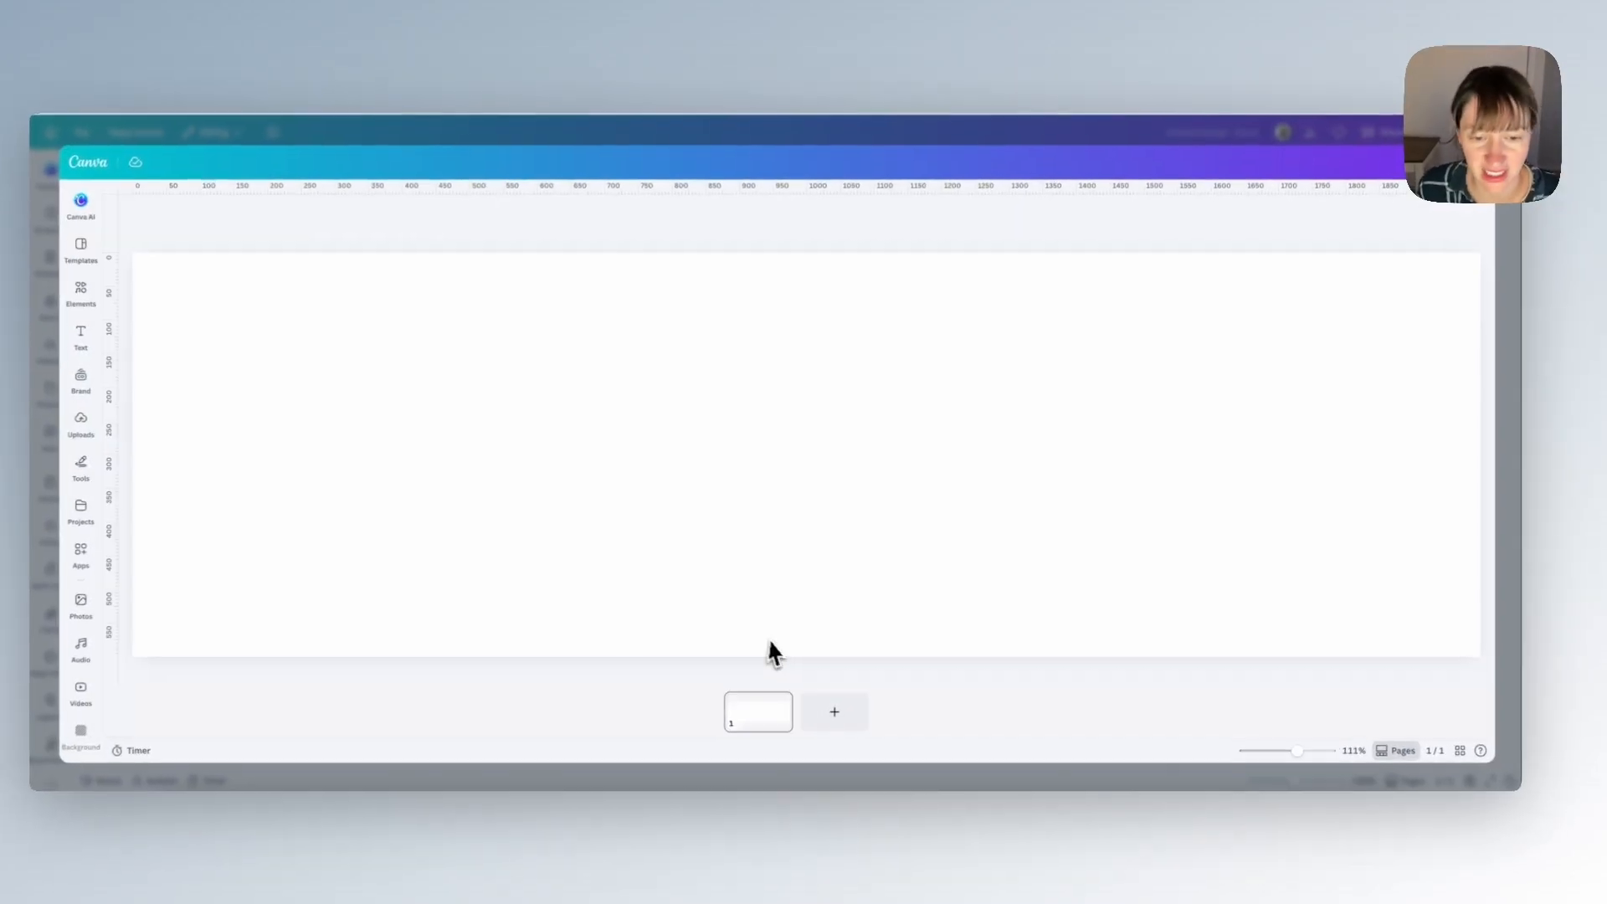
Extend the design block's canvas downward into a roughly square format
click(774, 652)
mouse_move(810, 657)
mouse_down()
mouse_move(810, 703)
mouse_move(813, 653)
mouse_up()
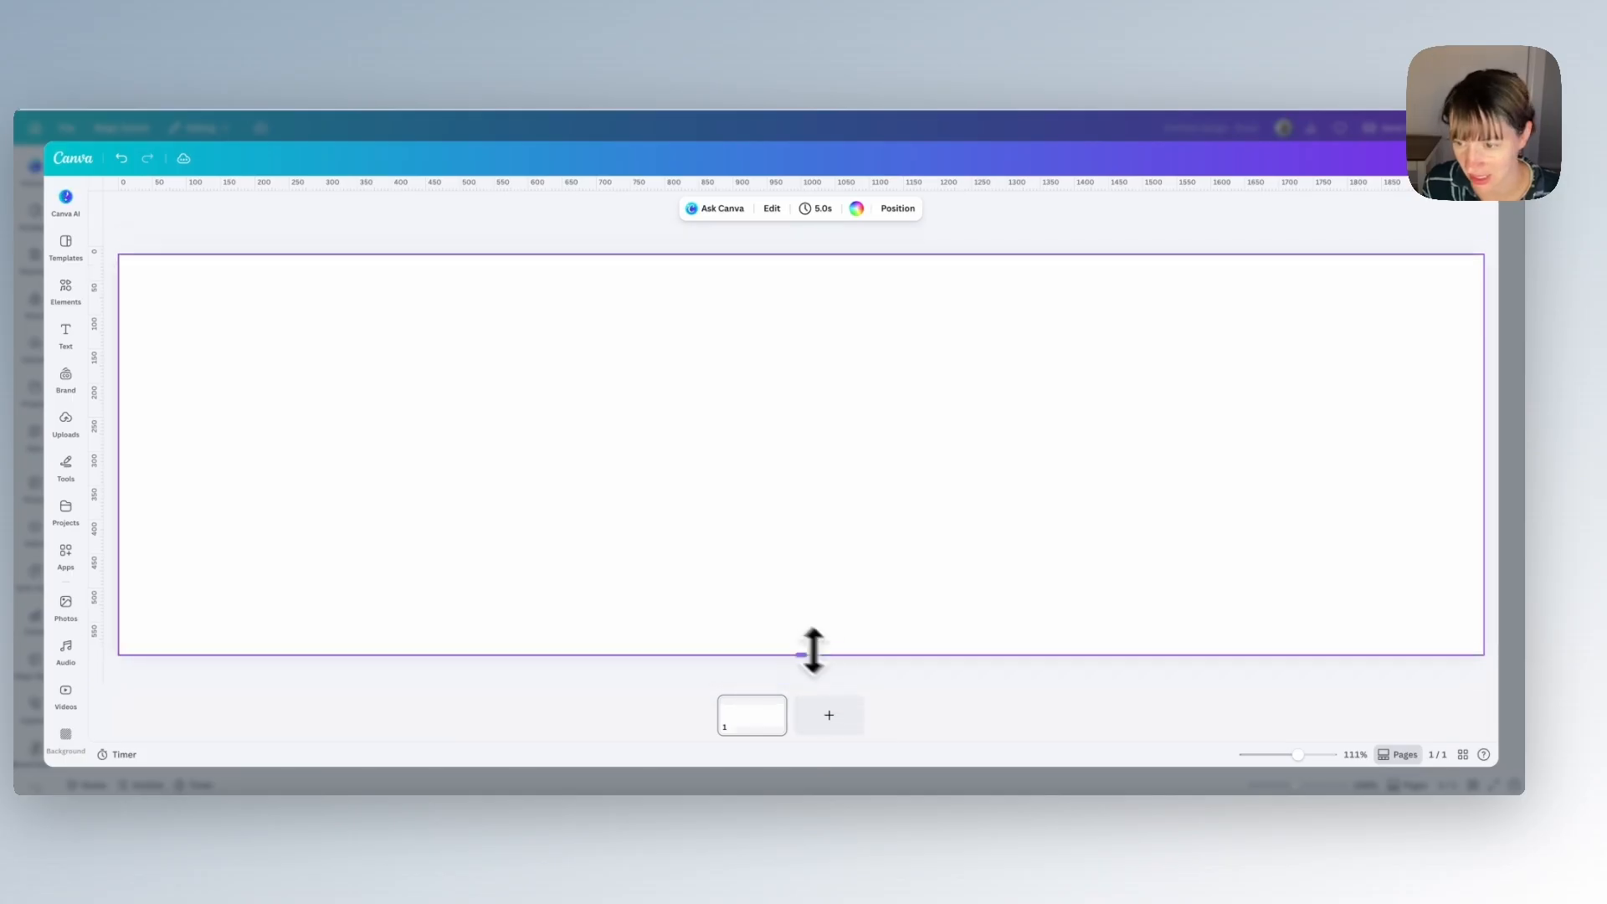
drag(1298, 756, 1265, 769)
drag(800, 519, 800, 641)
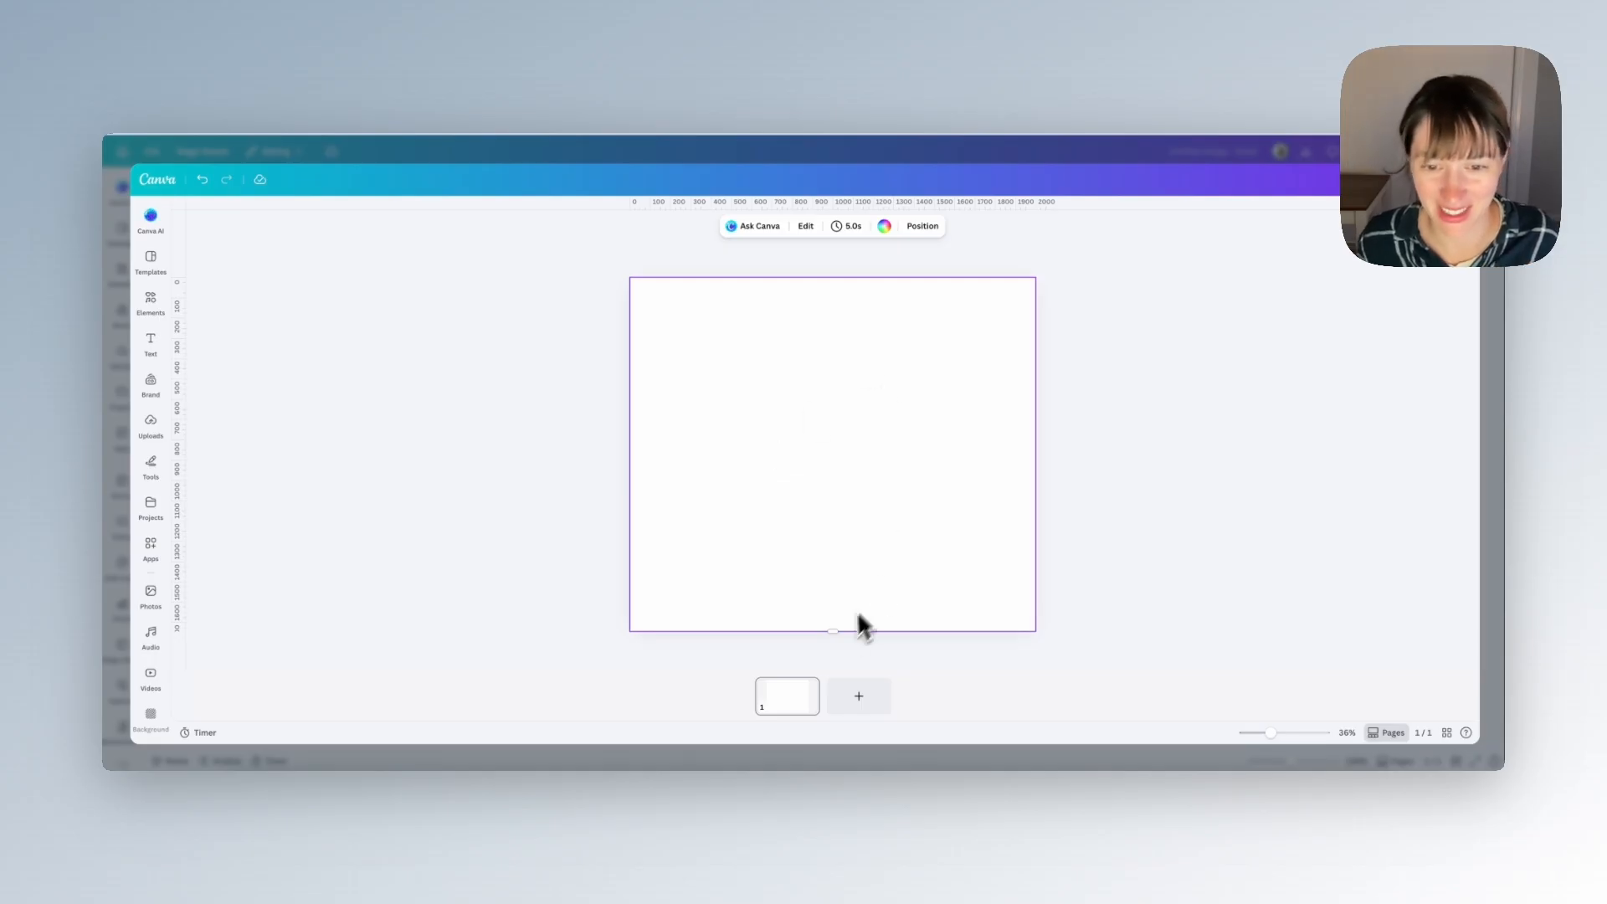
drag(852, 643, 858, 667)
Add the recently used teapot graphic to the design block's canvas and resize it
click(130, 295)
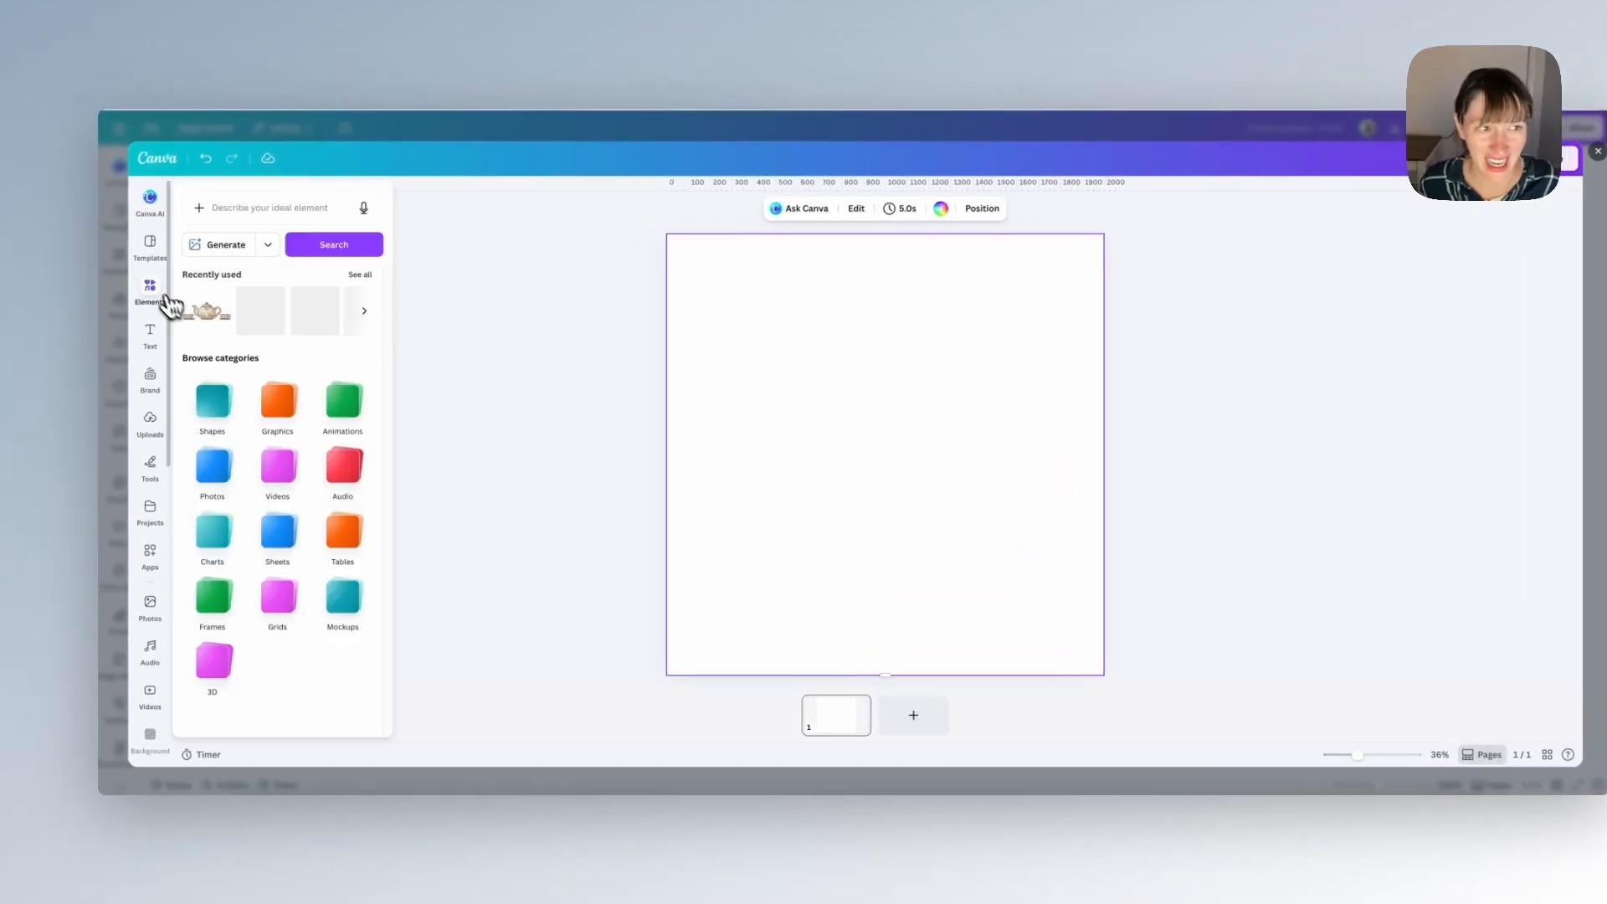
click(211, 309)
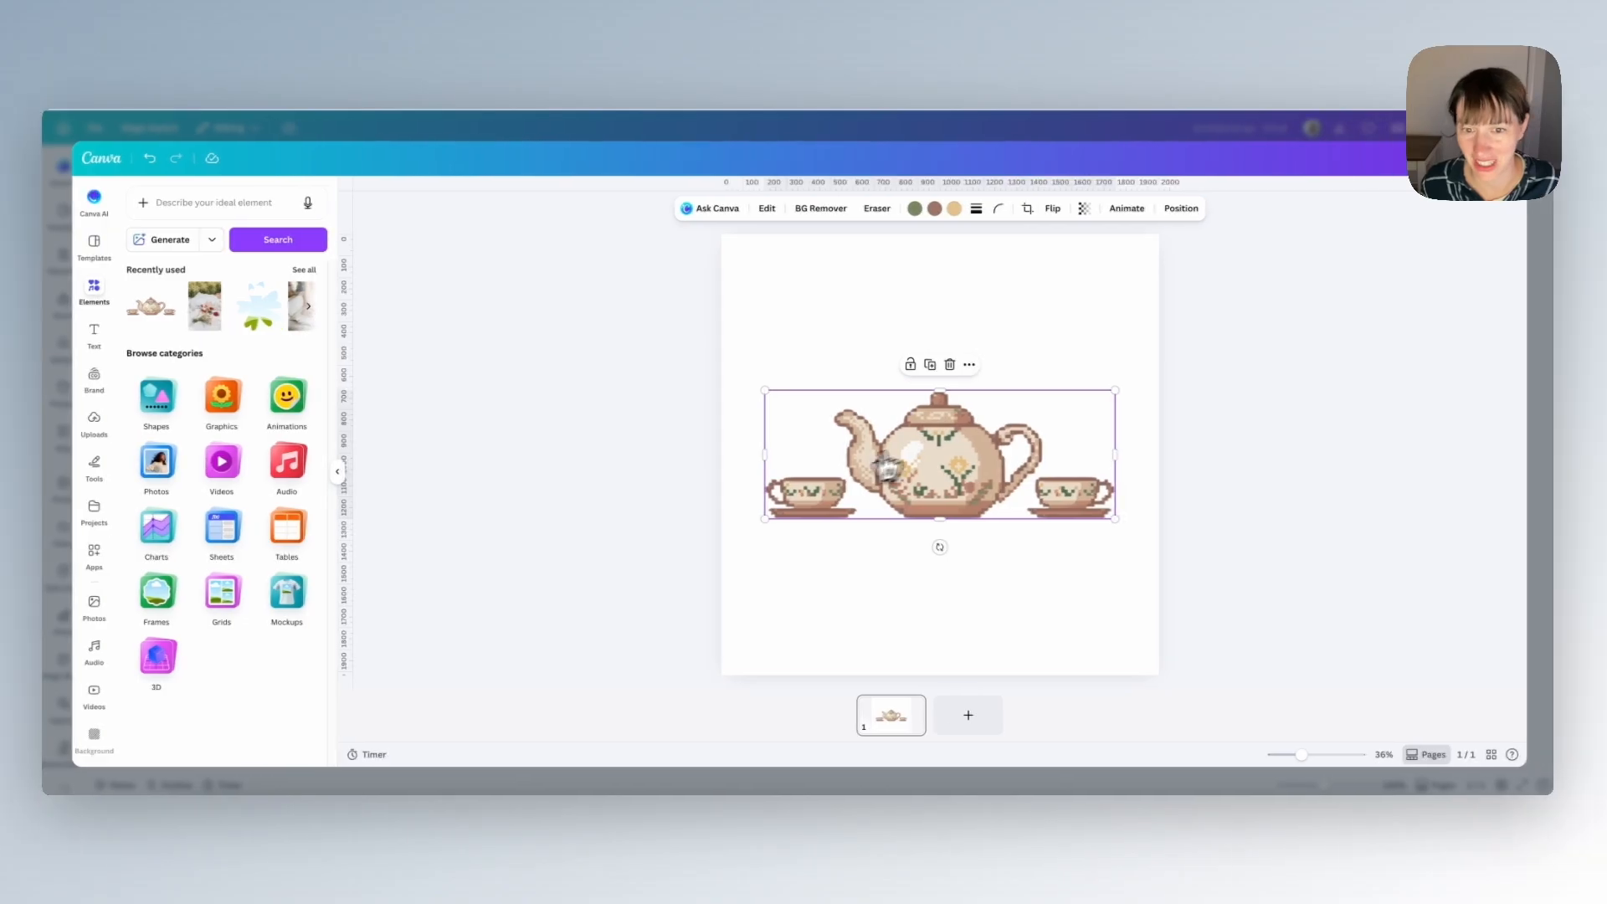
drag(761, 517, 1060, 499)
click(1004, 553)
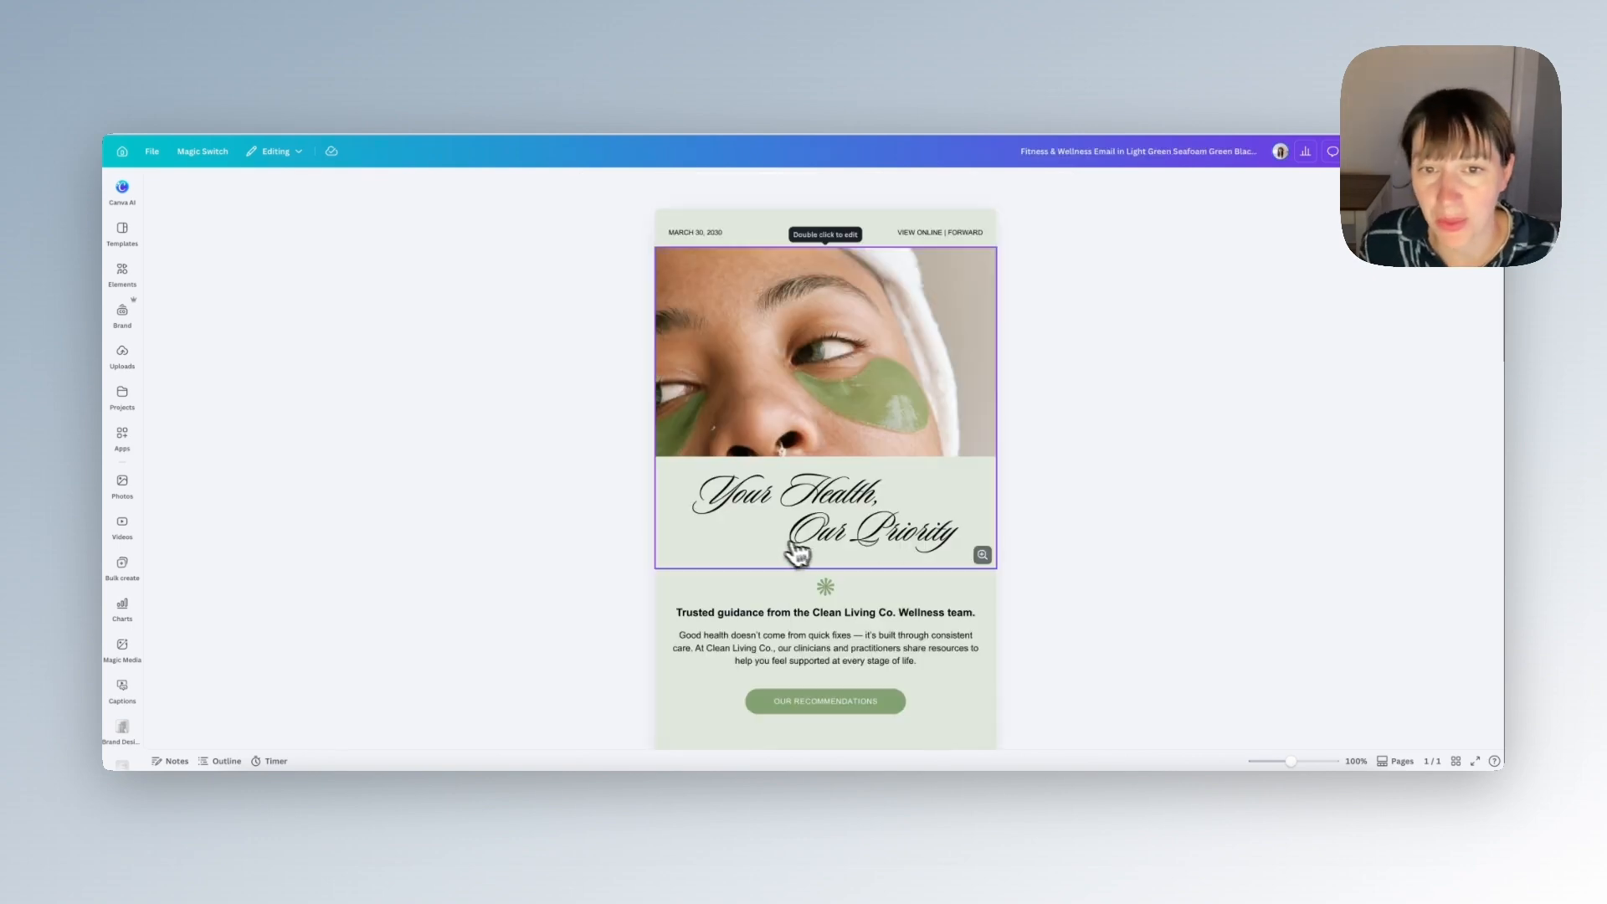
Look over the green "Your Health, Our Priority" email and share it to Flodesk as a new email
scroll(786, 545, down, 15)
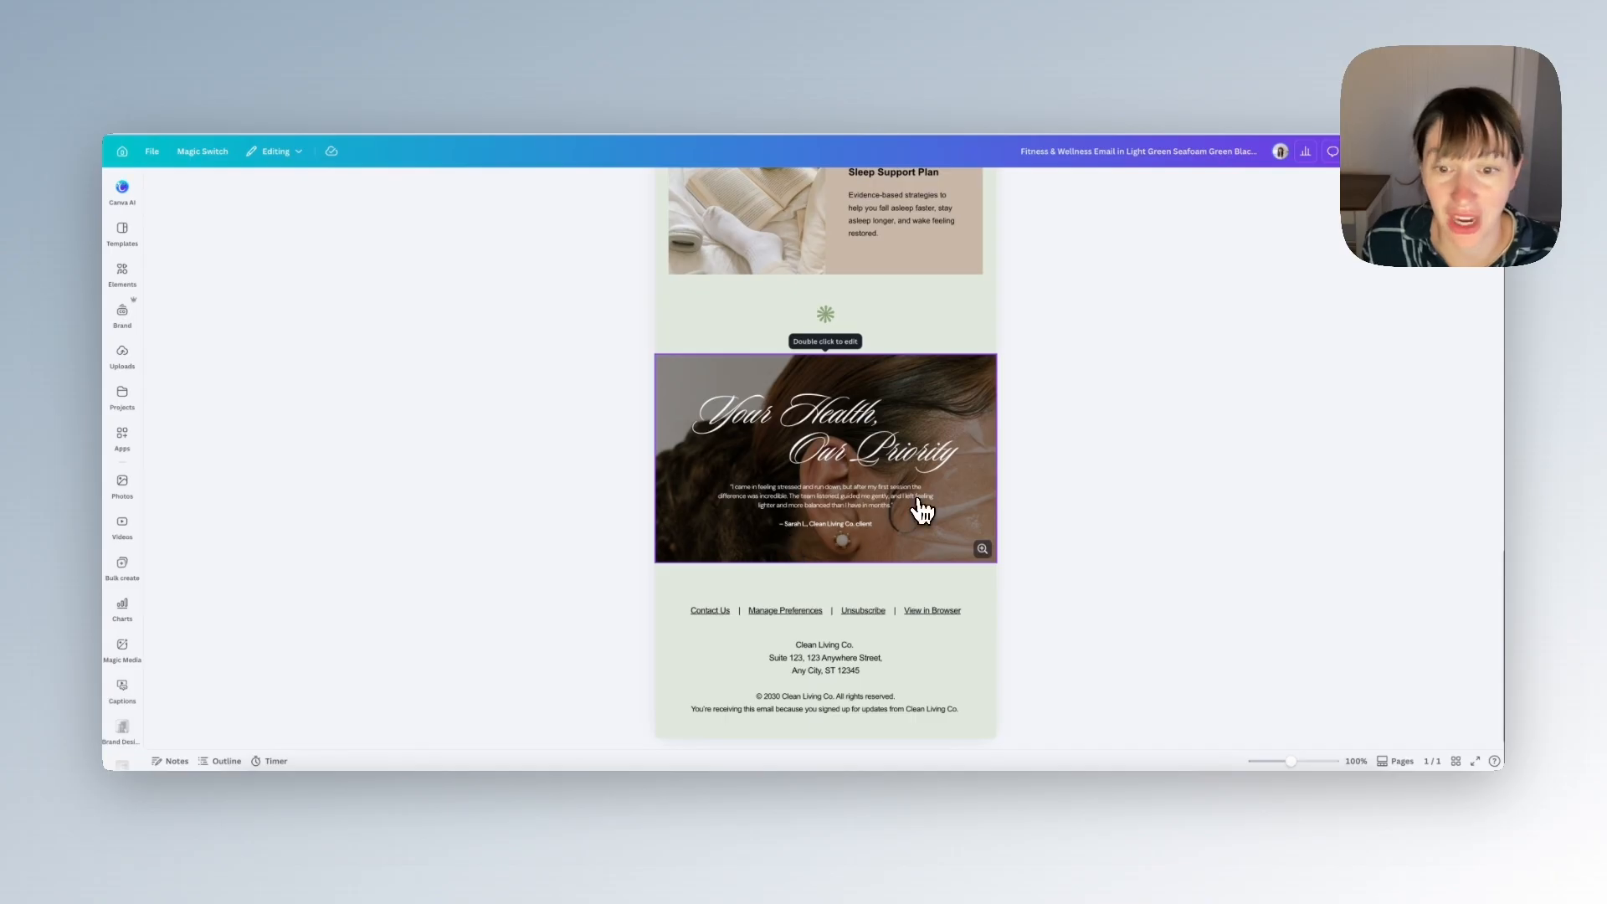
scroll(922, 508, up, 15)
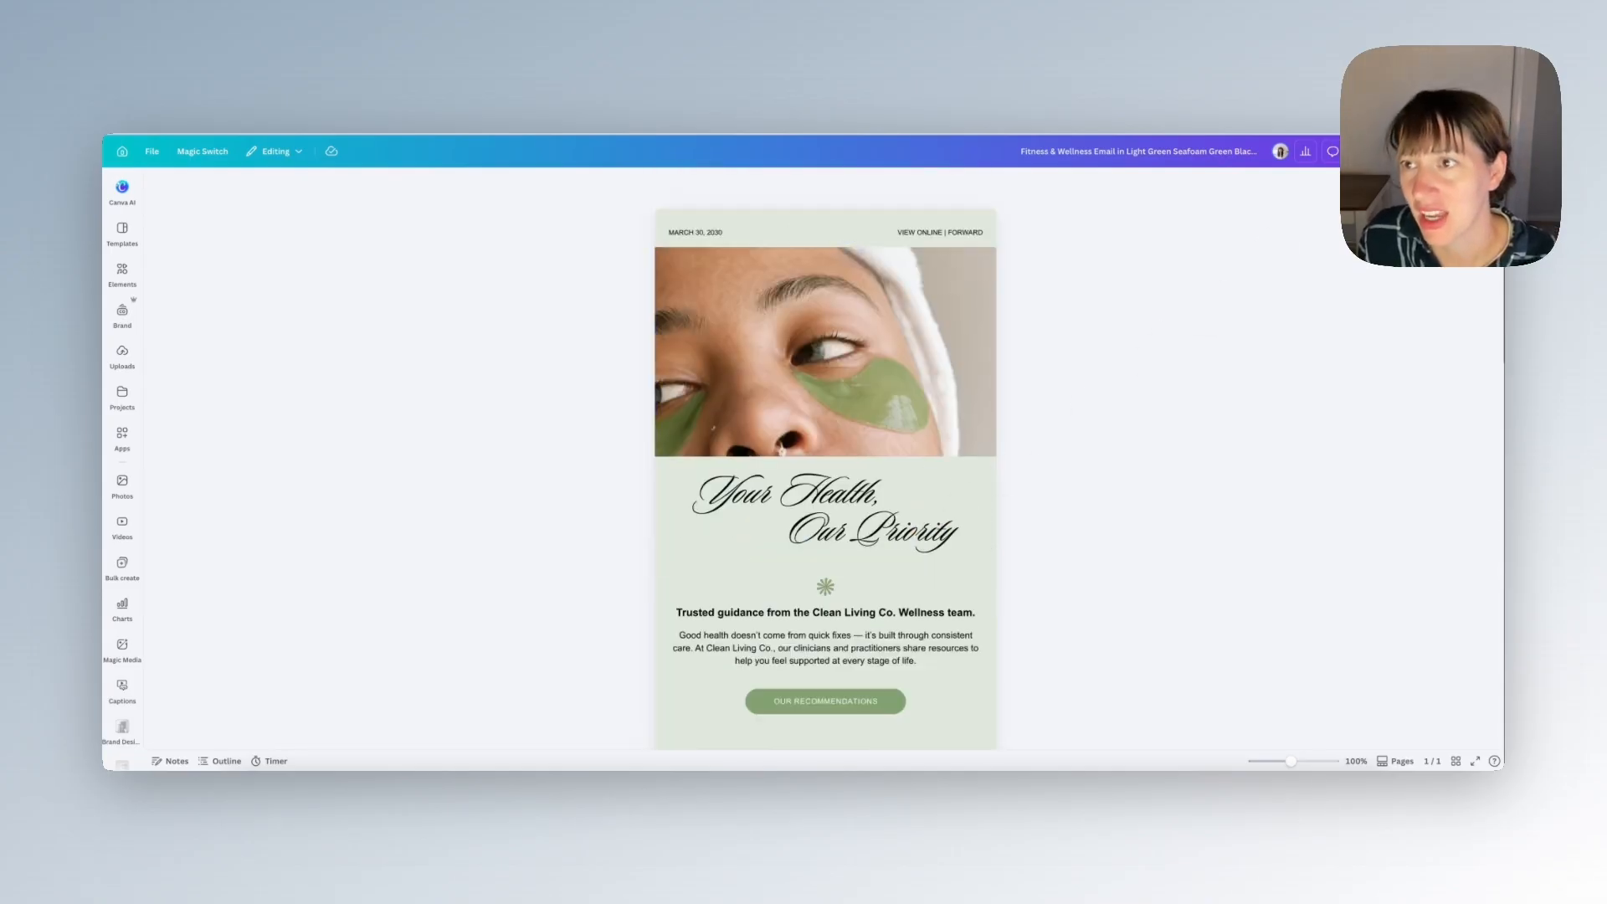
click(1474, 152)
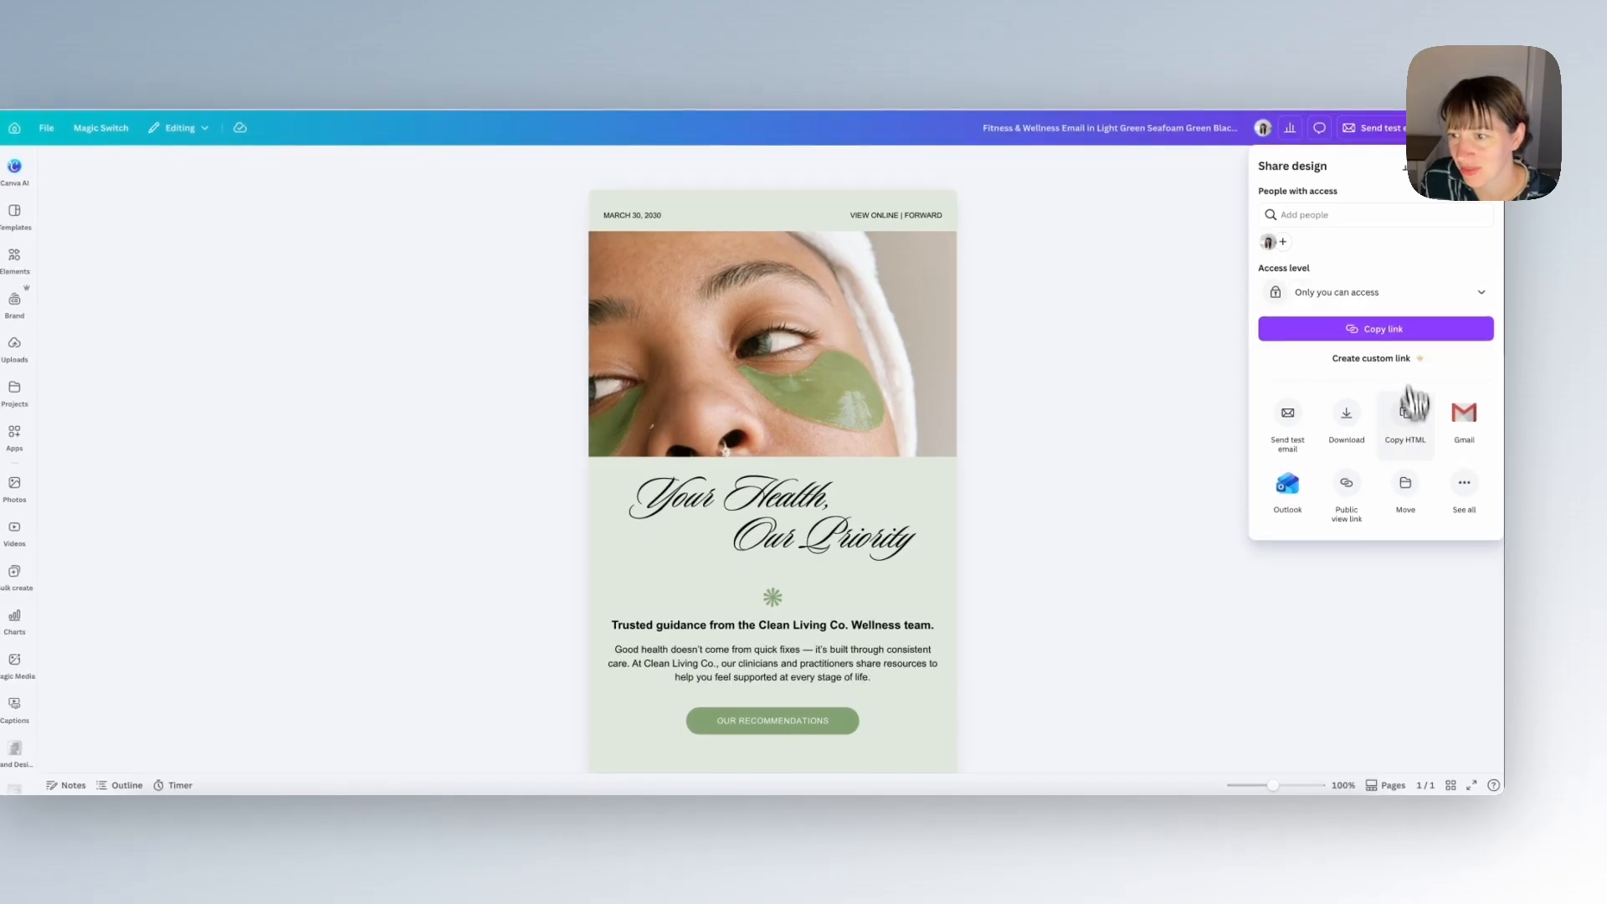
click(1467, 494)
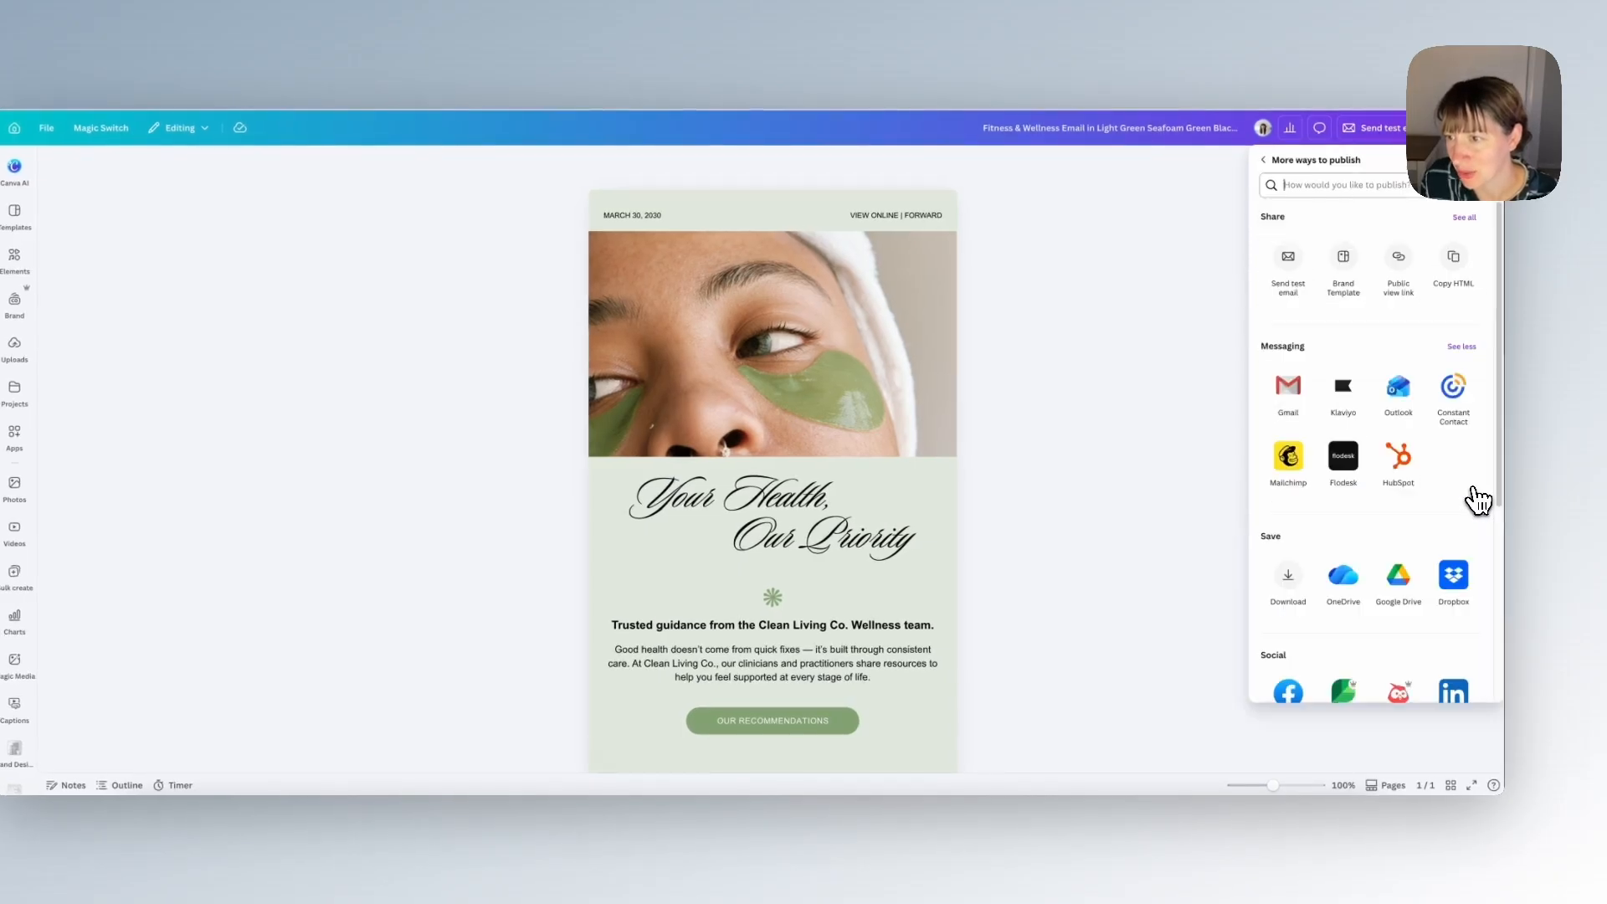
click(1344, 466)
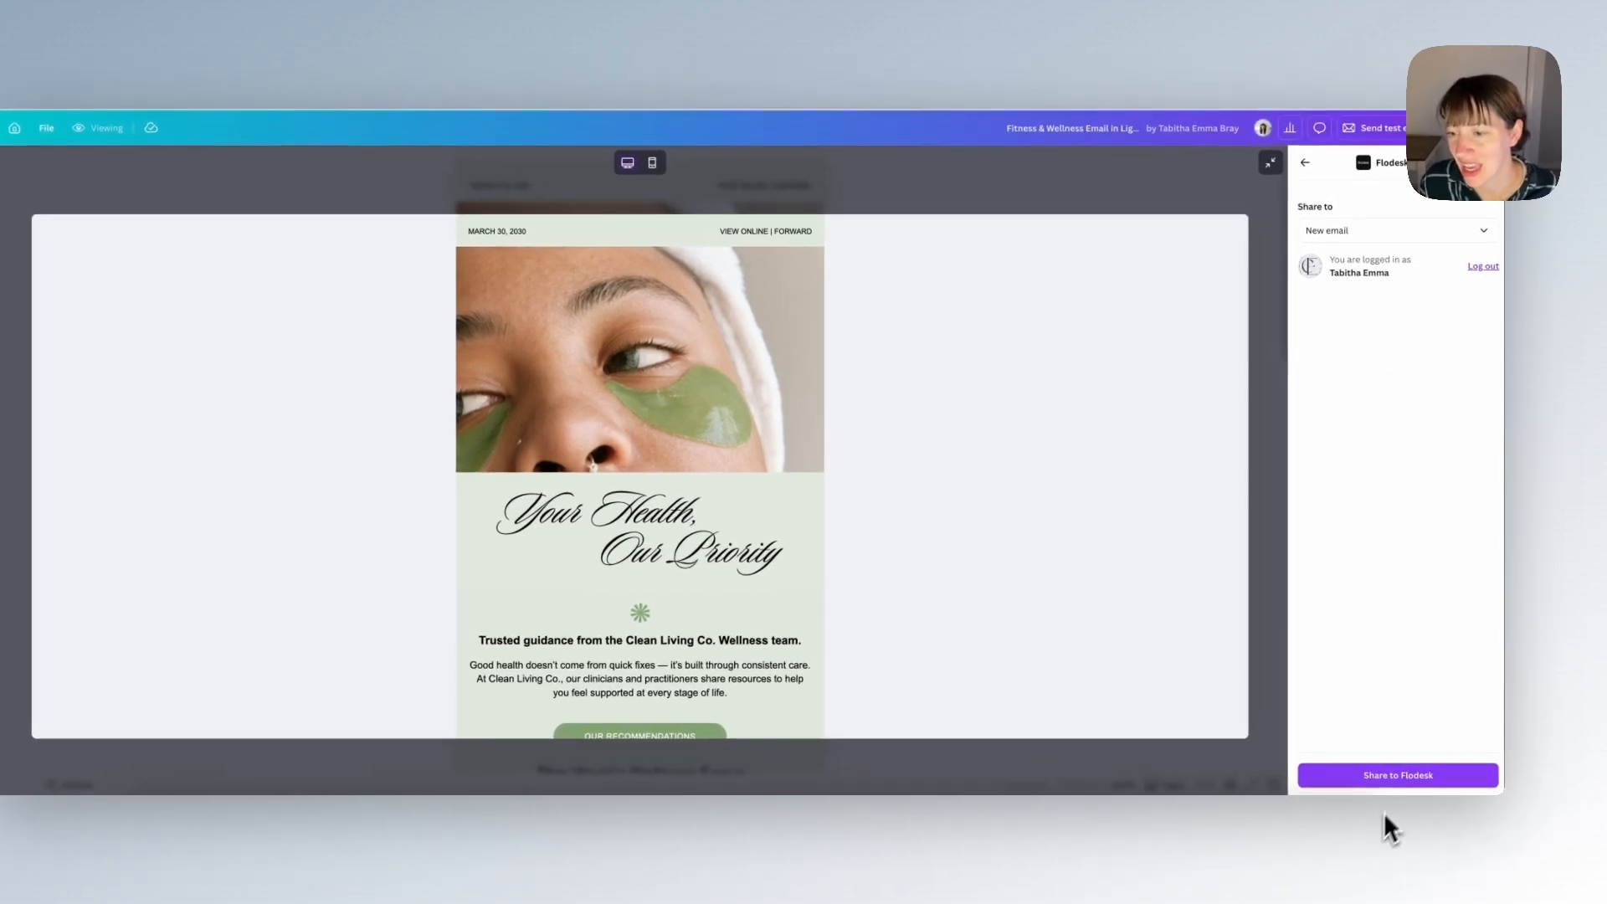
click(1406, 786)
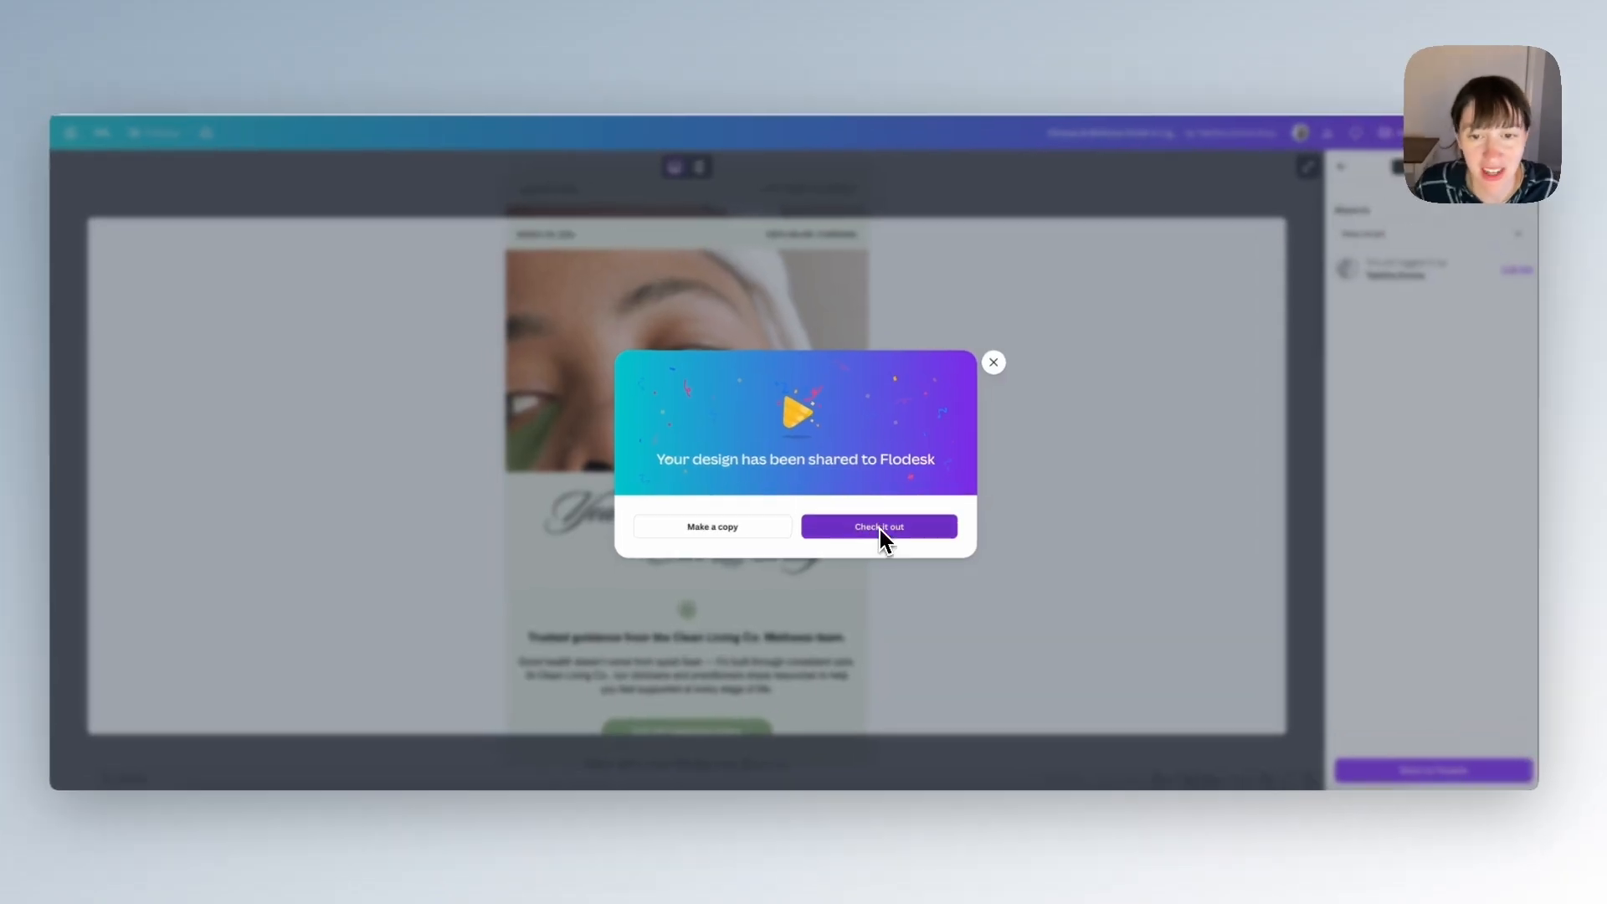
Open the shared email in Flodesk and review its layout from the header to the footer
click(879, 527)
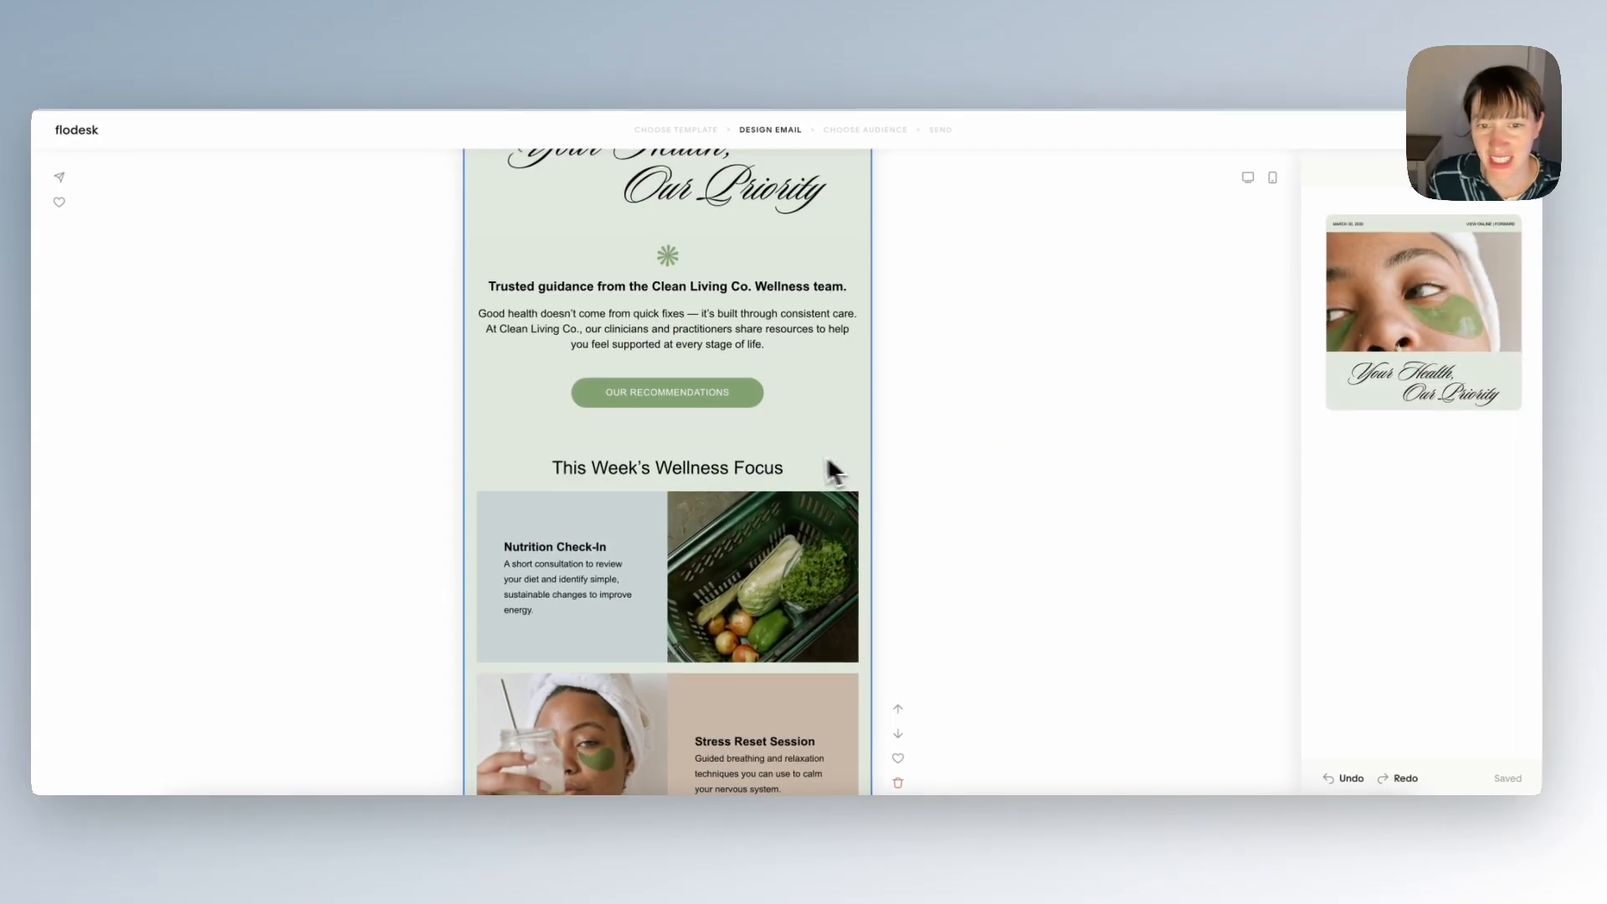
scroll(809, 457, down, 9)
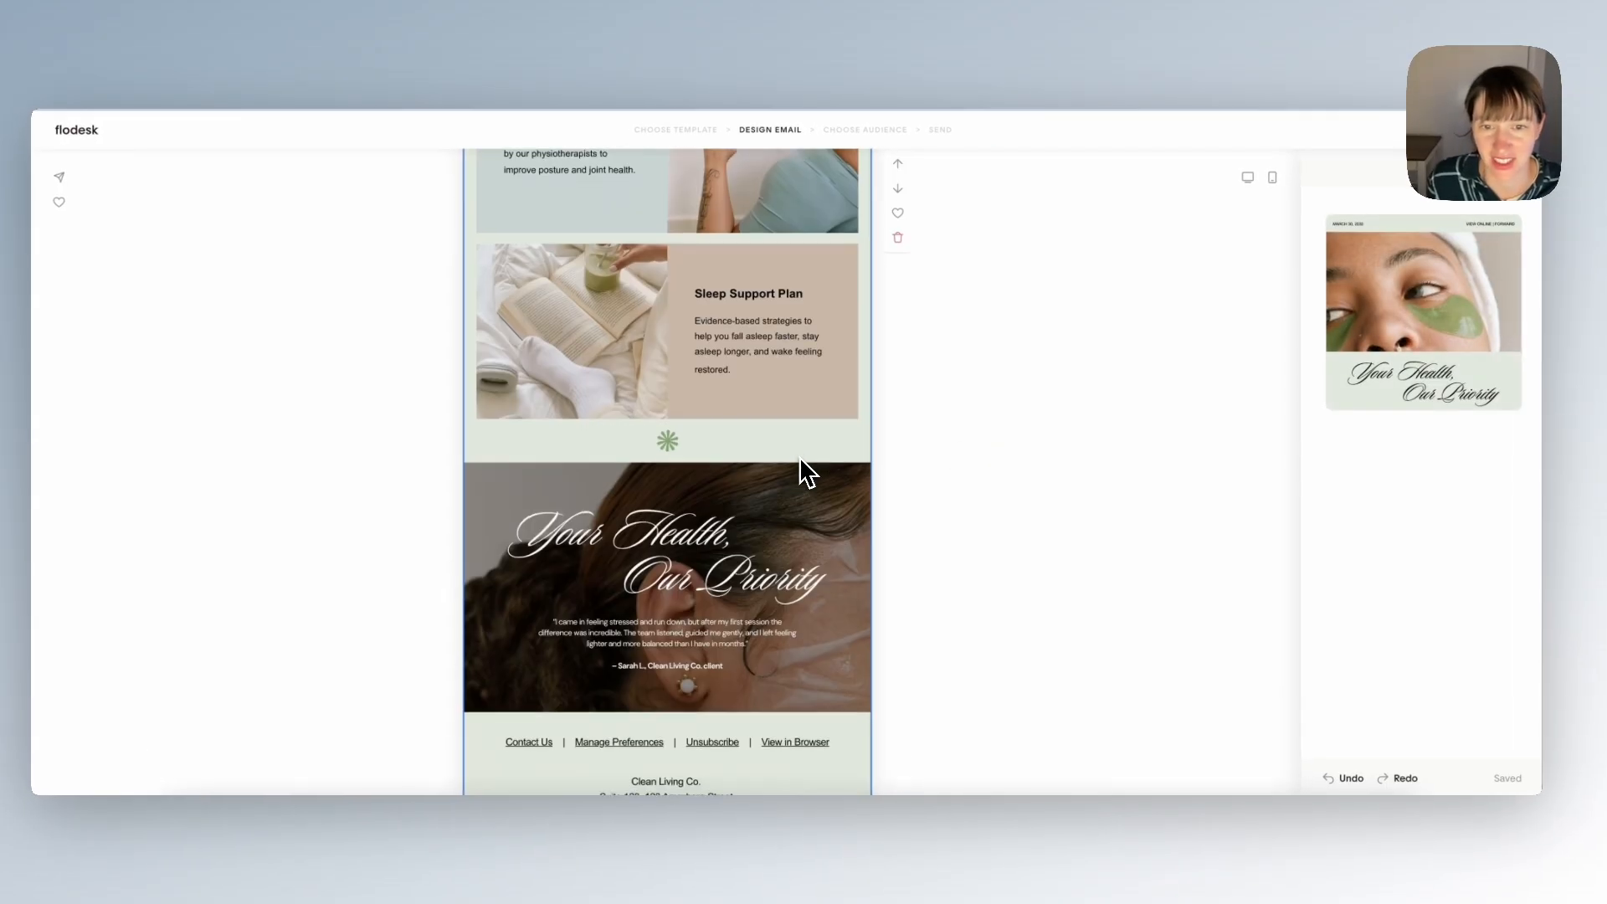
scroll(802, 459, down, 4)
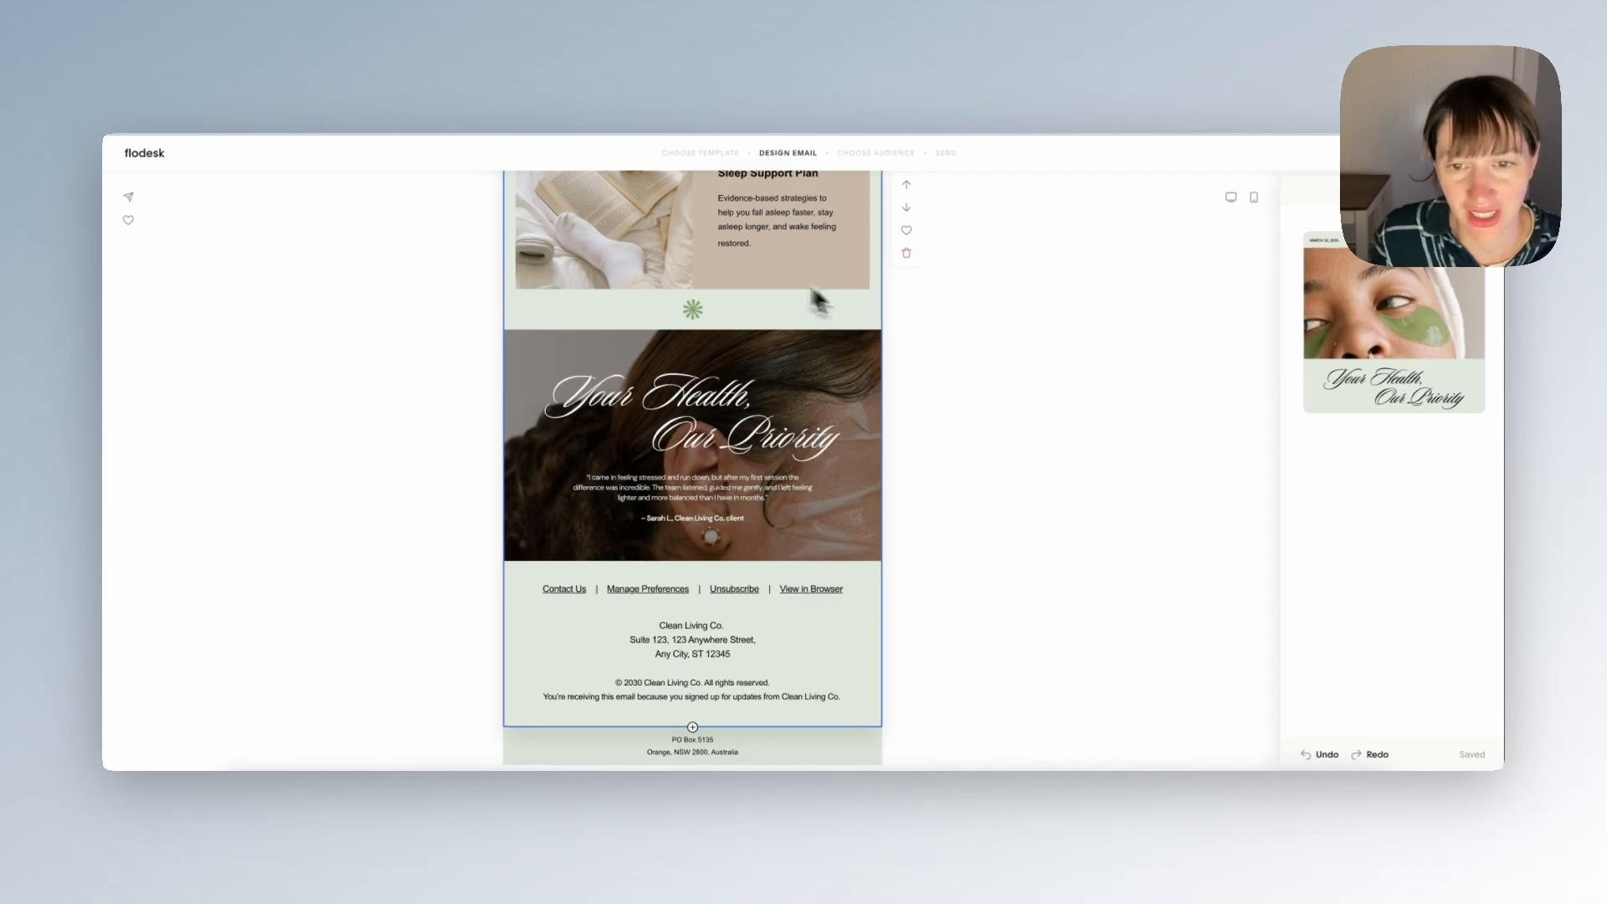
scroll(817, 392, up, 15)
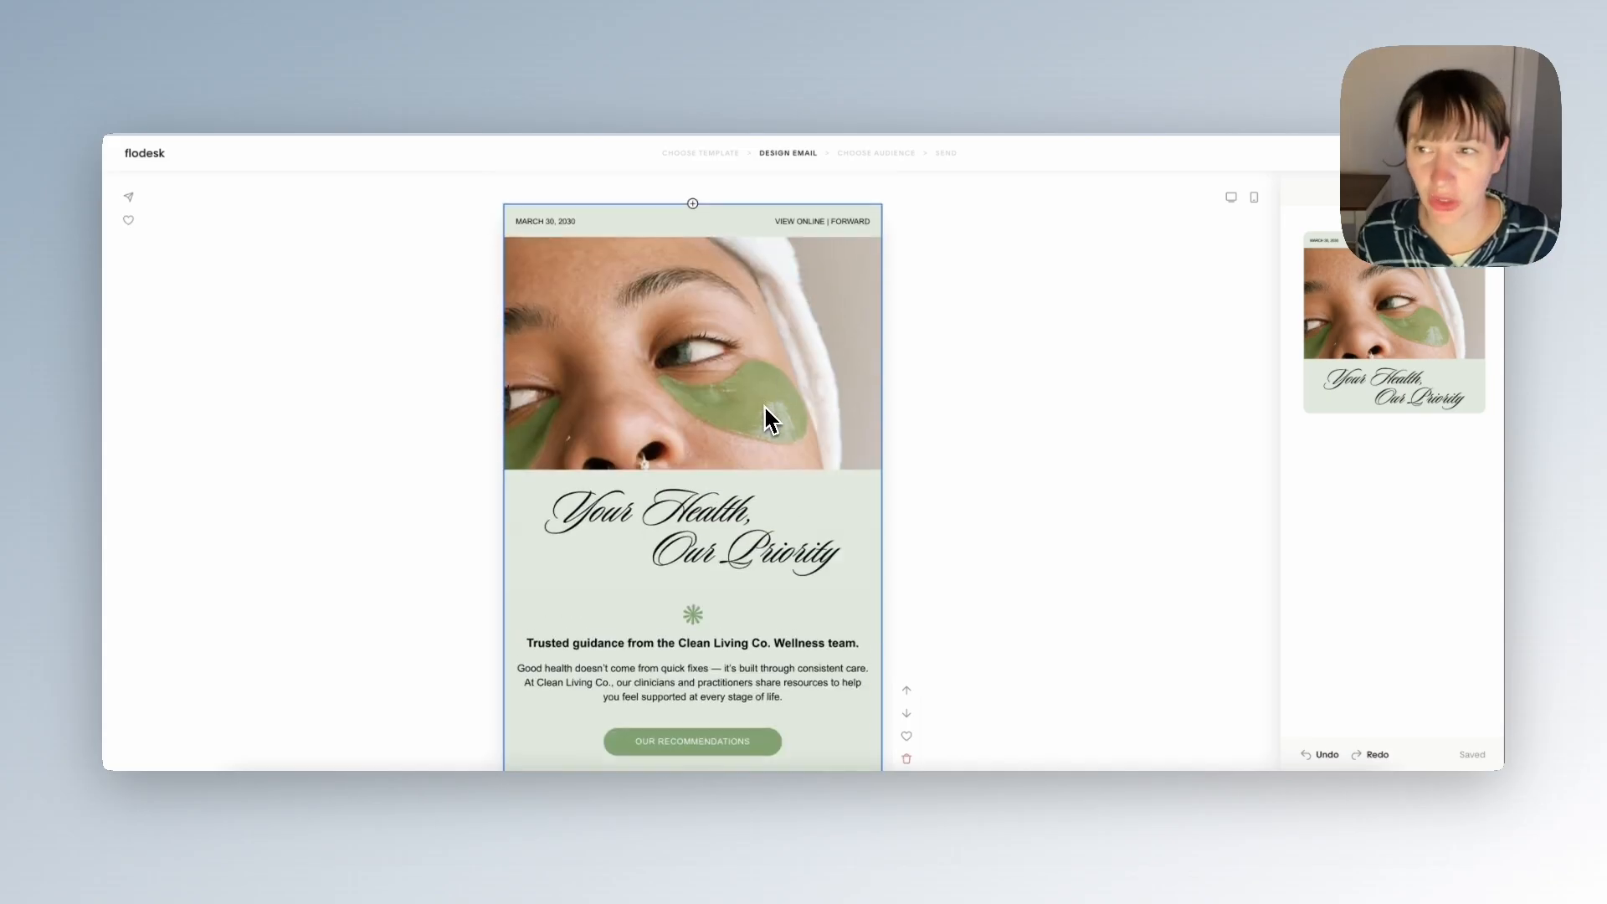
scroll(687, 390, down, 2)
scroll(687, 391, down, 15)
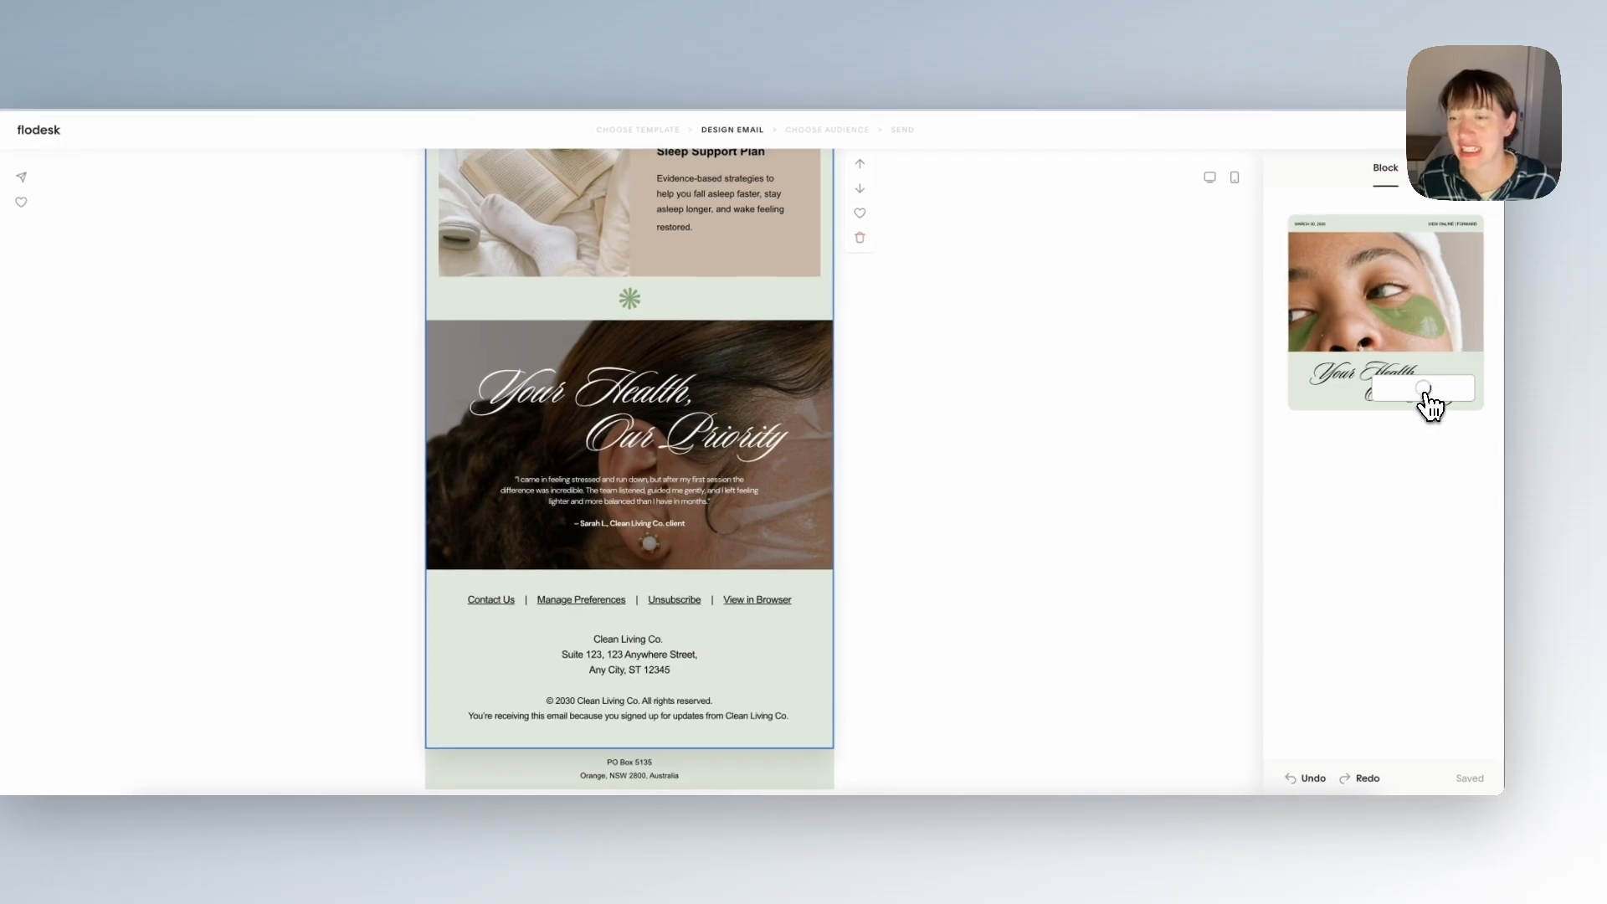
Switch from Flodesk back to Canva to edit the email, and look through the messaging, save and social publishing options
click(1431, 406)
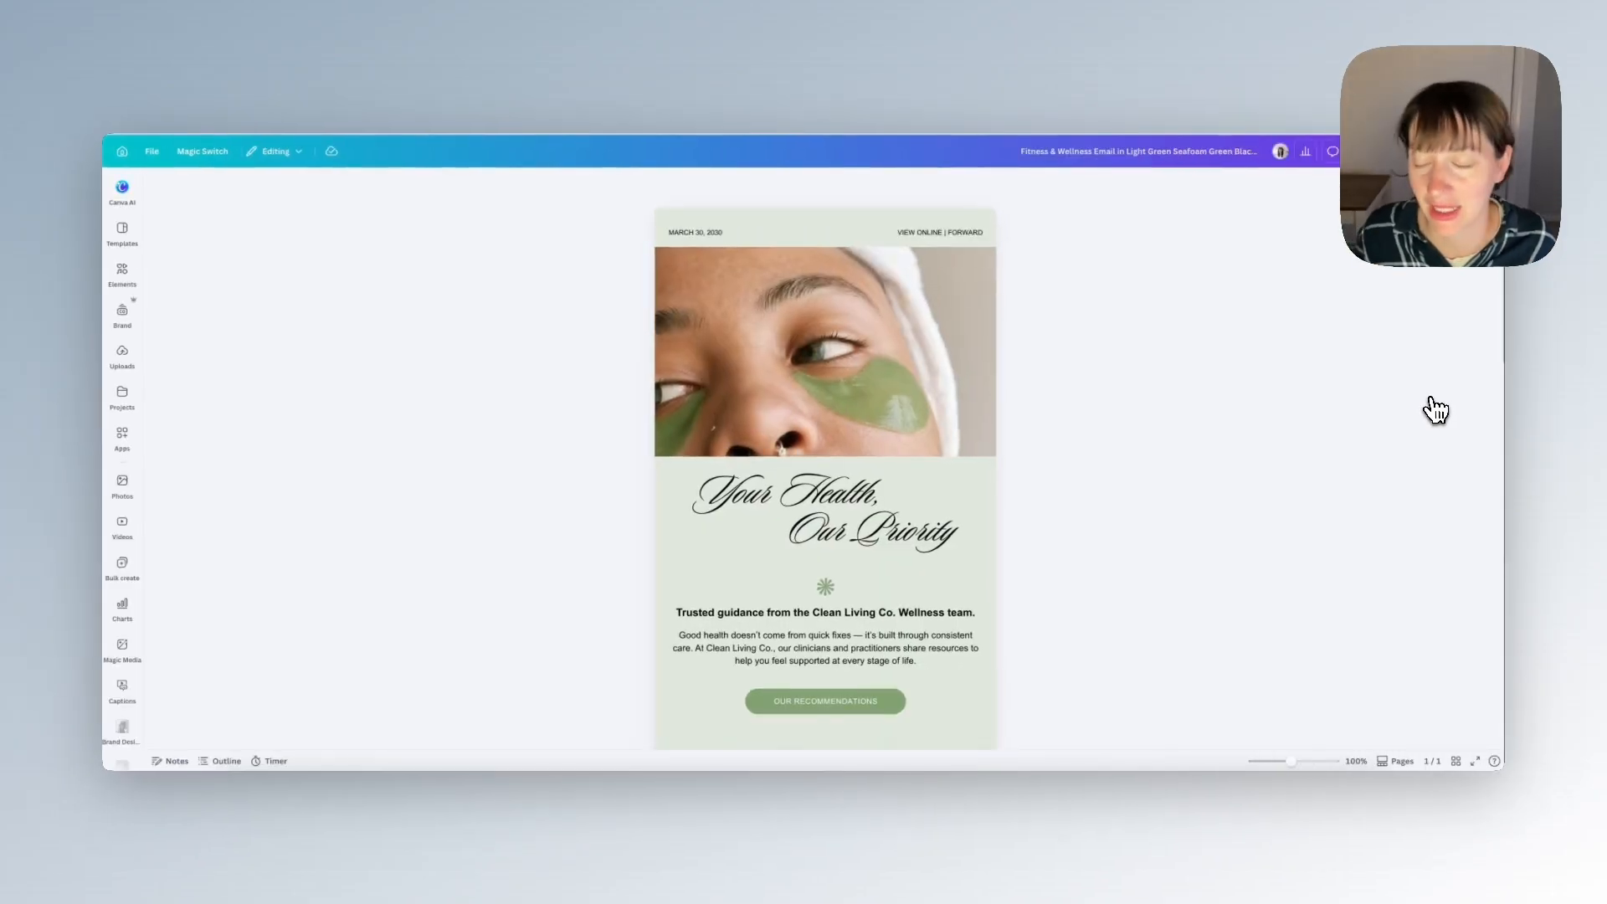
click(842, 638)
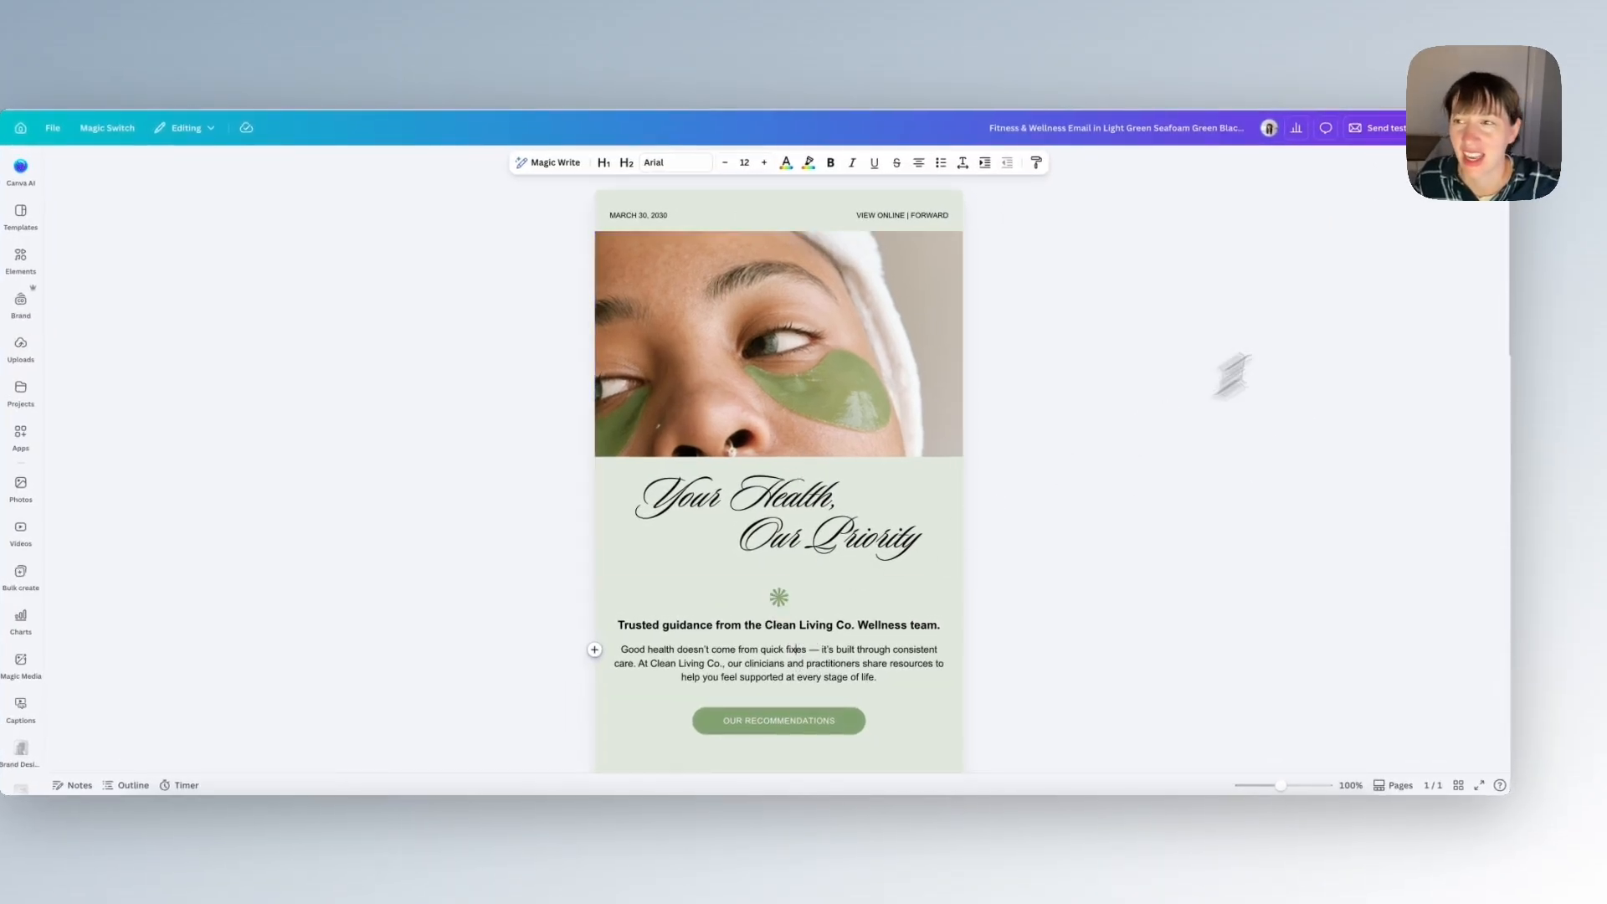
click(1474, 128)
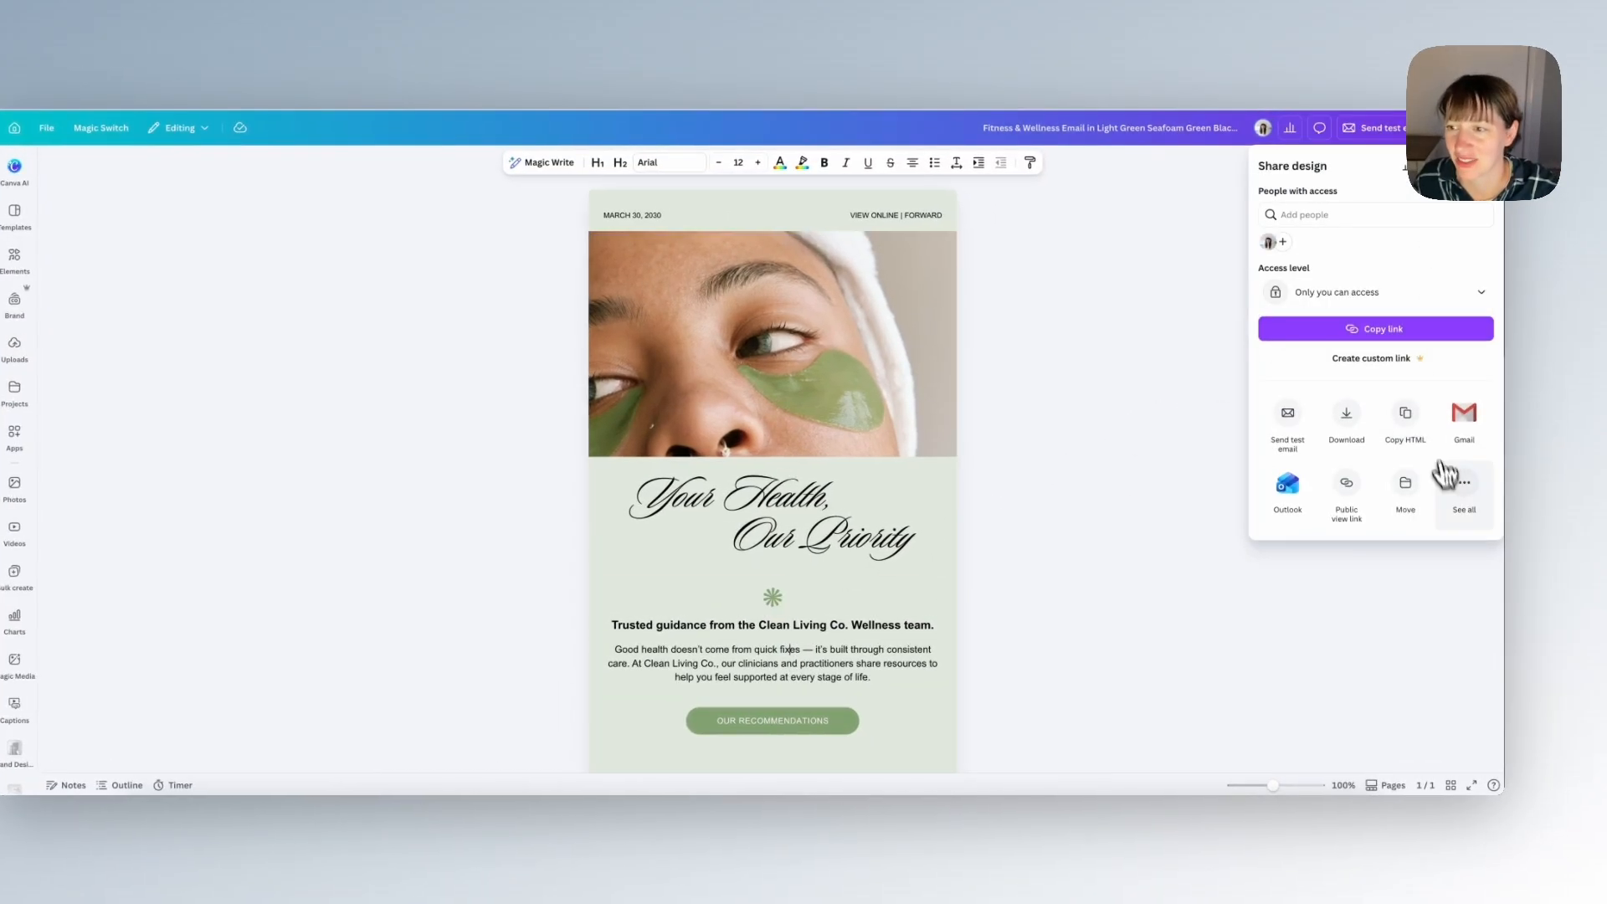
click(1465, 475)
scroll(1373, 503, down, 3)
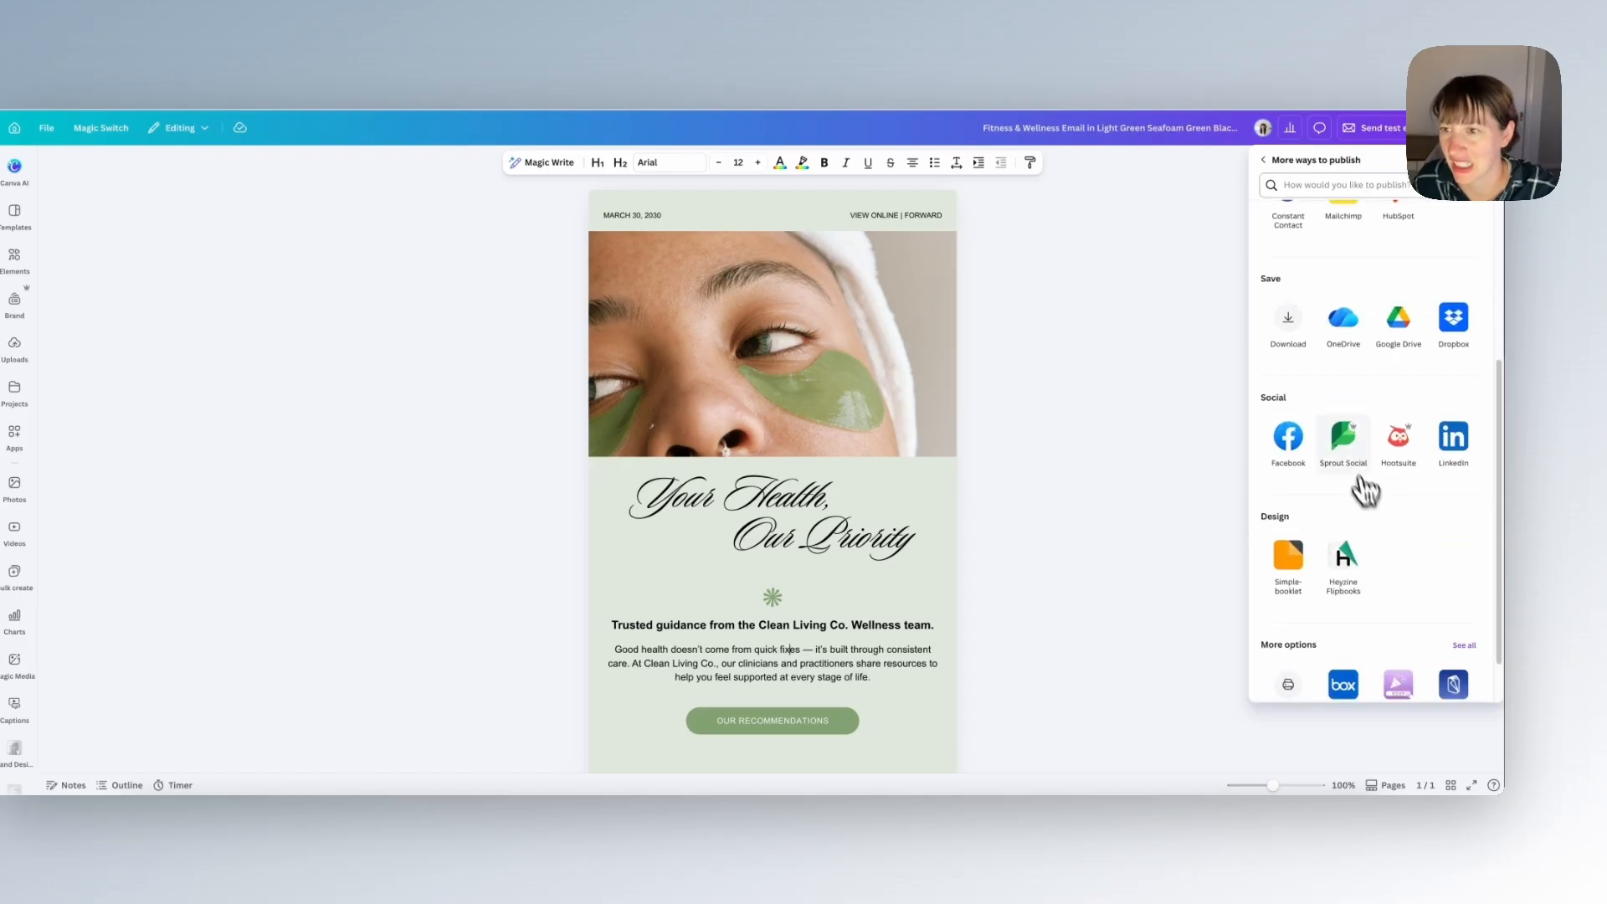
scroll(1339, 435, up, 3)
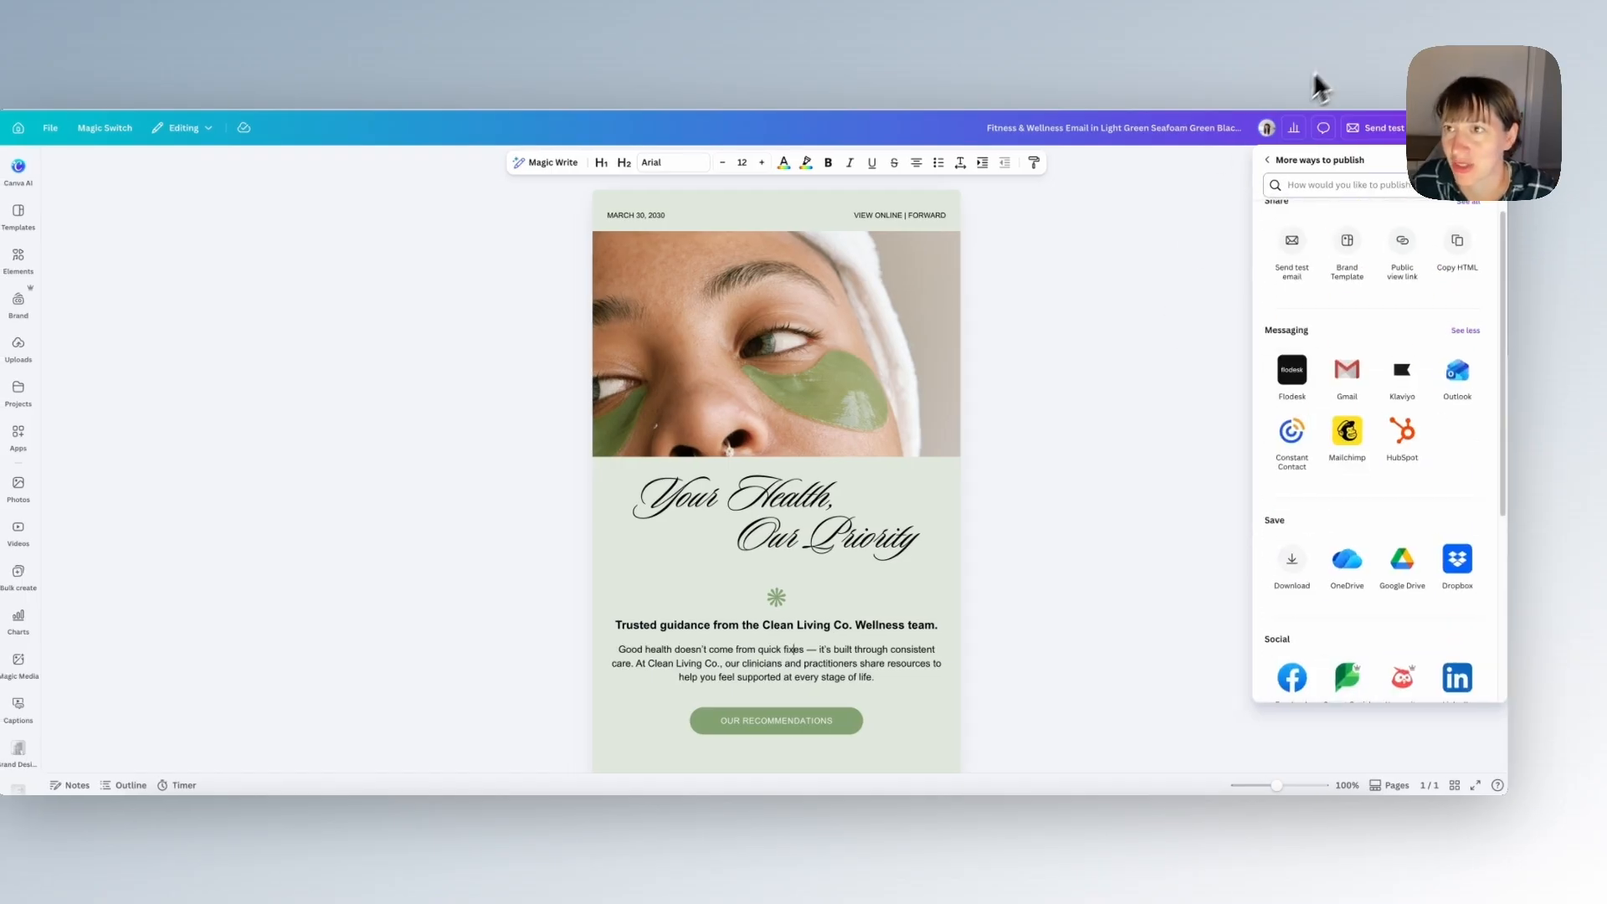
Replace "Clean" with "Simple" in the bold "Trusted guidance" line and share the edited email to Flodesk
click(1368, 46)
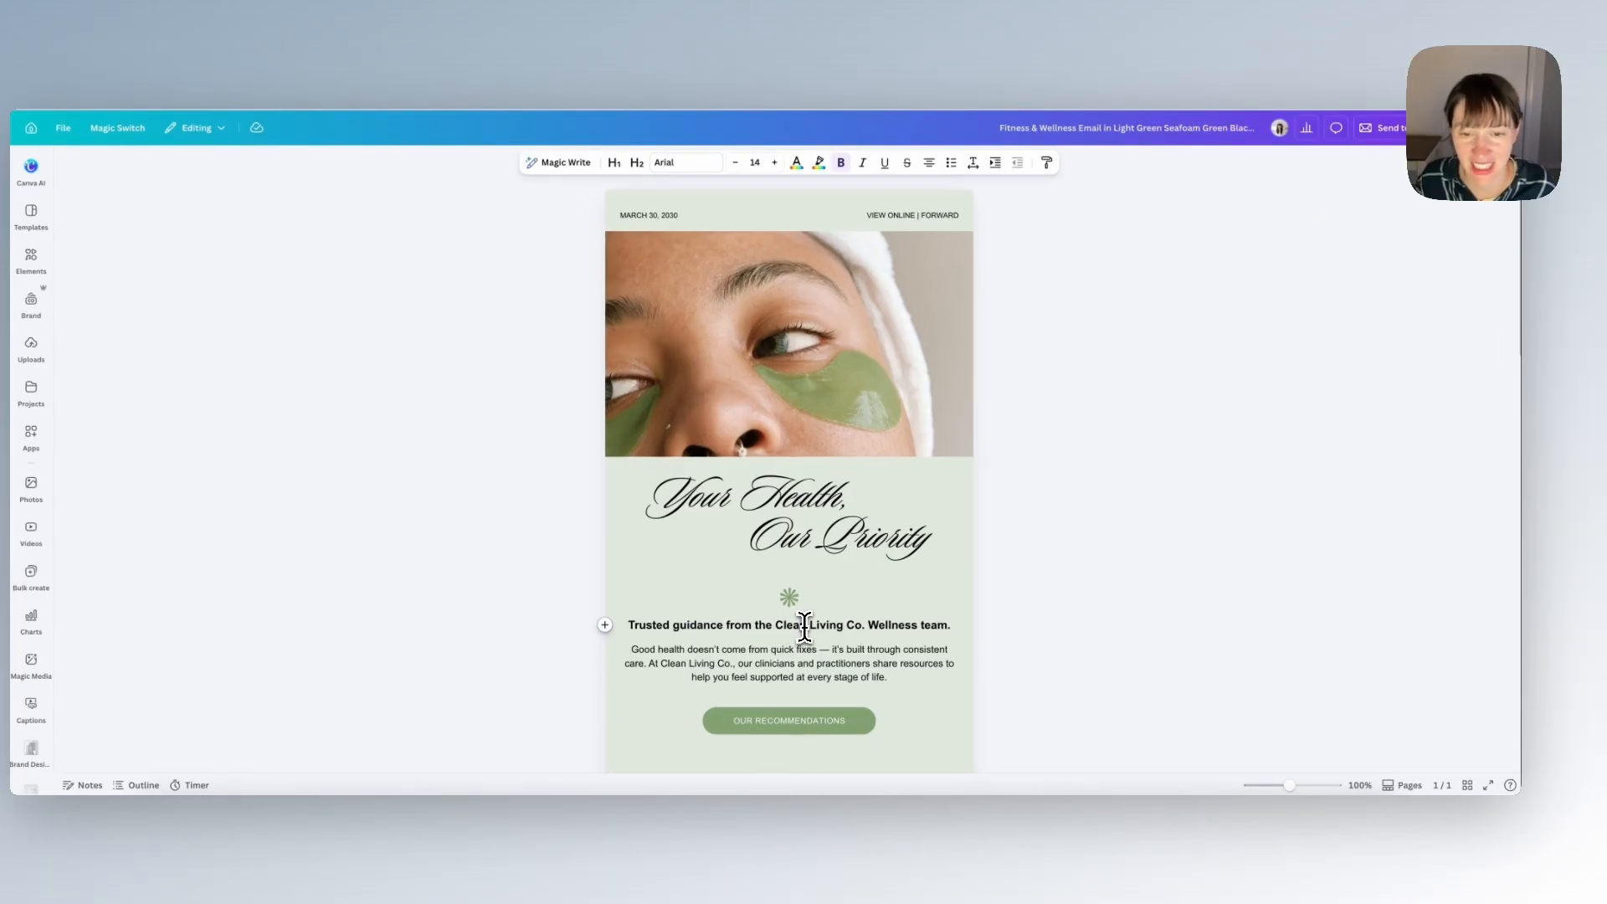
text(Simp)
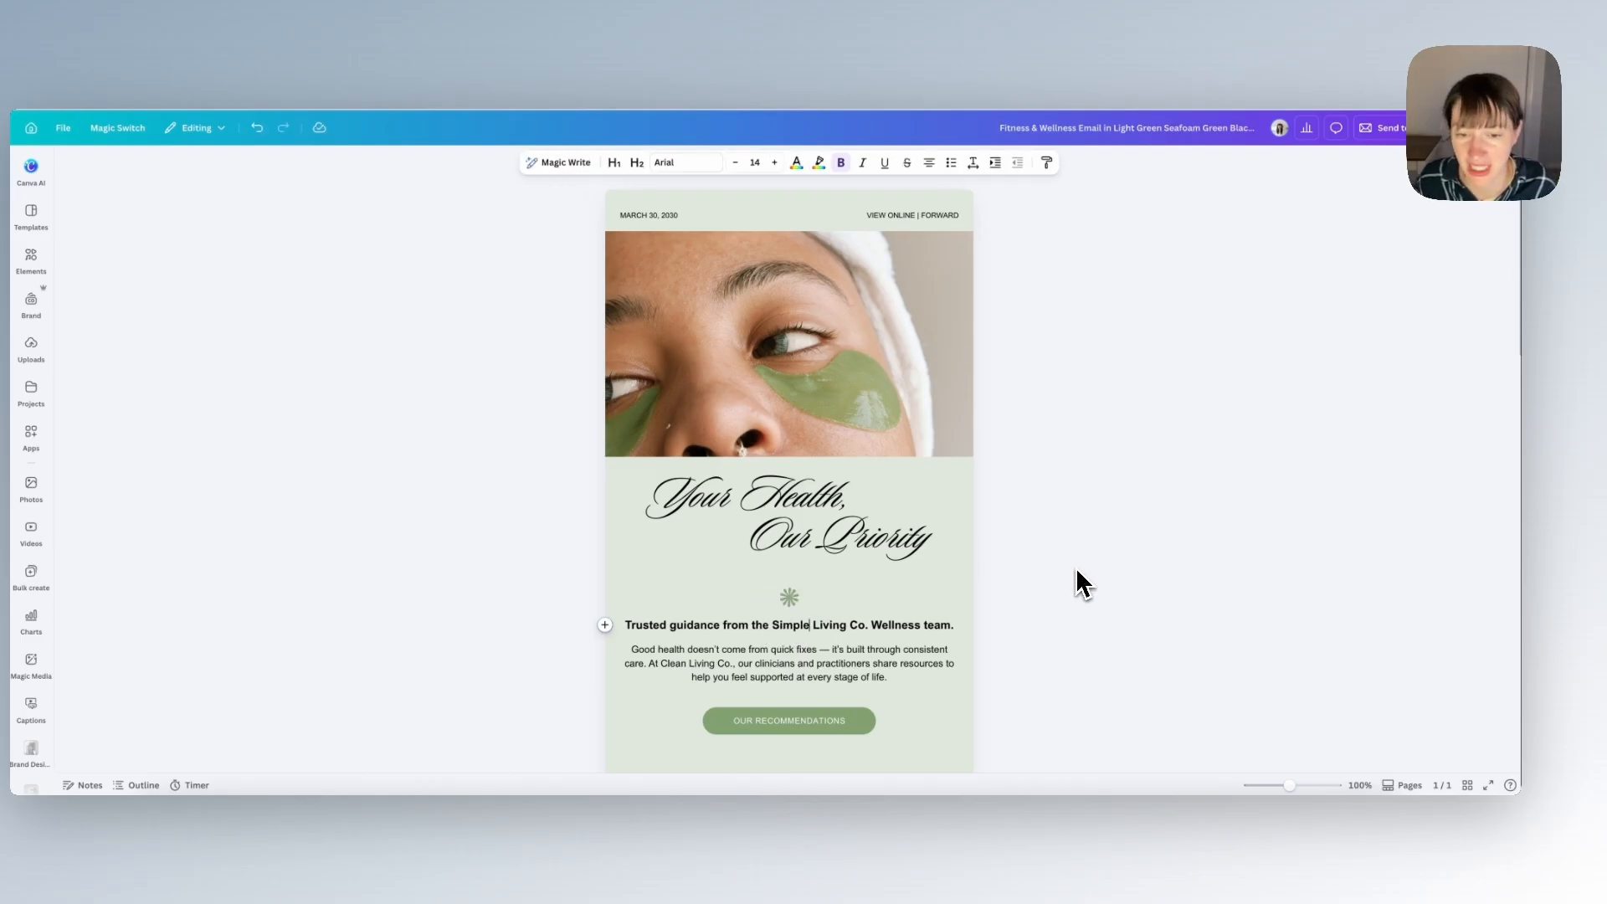
click(1390, 127)
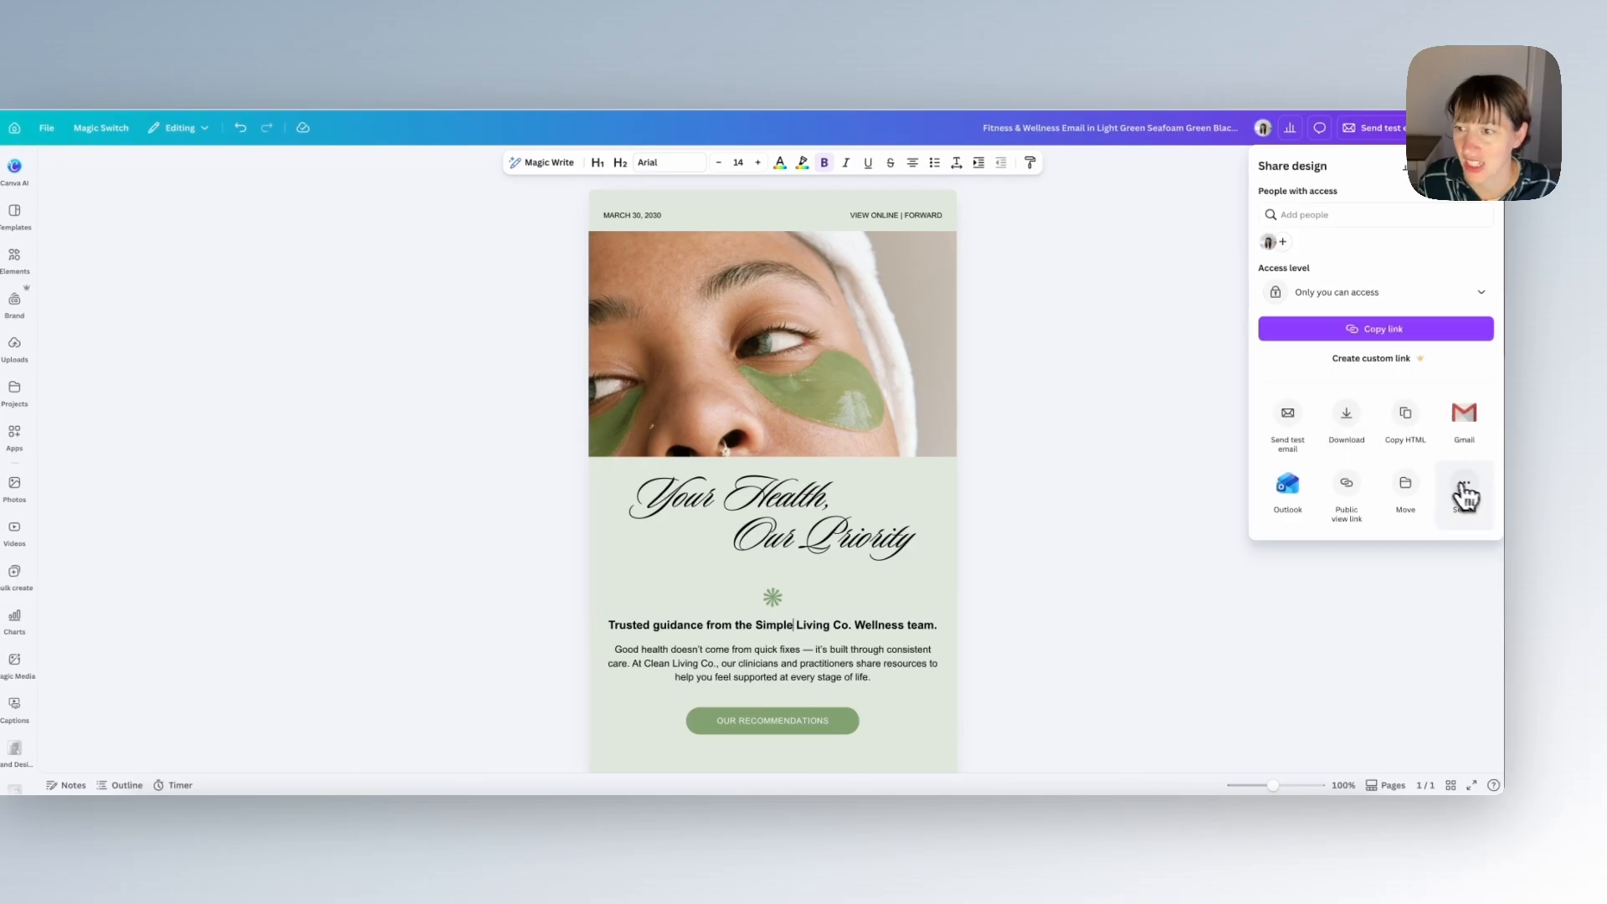
click(1464, 490)
click(1284, 390)
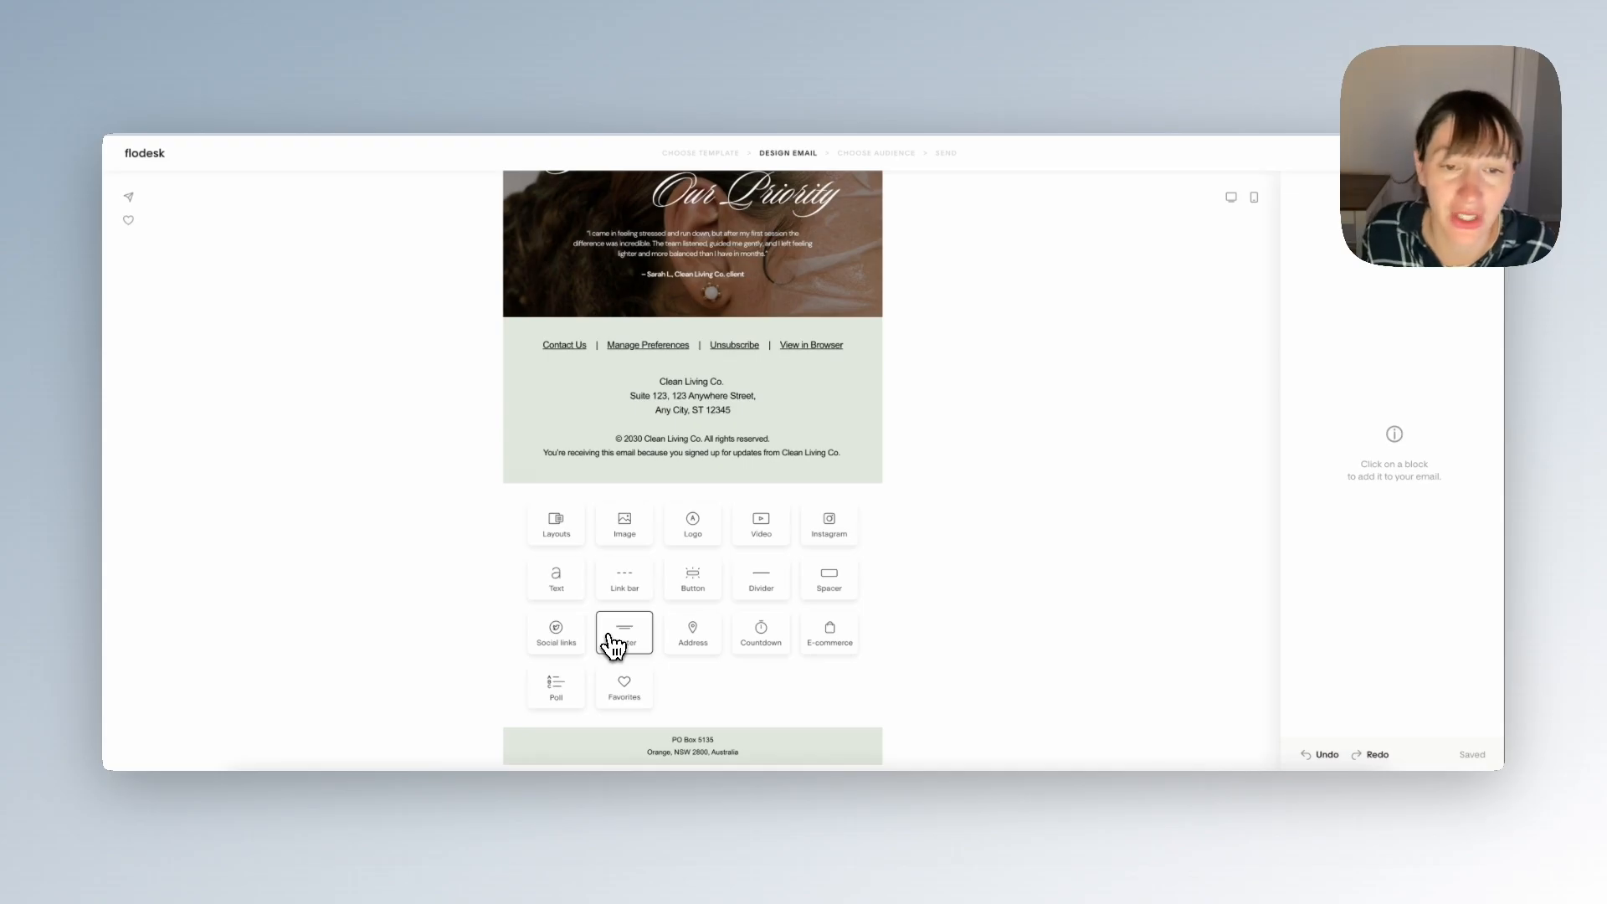
Check the edited "Trusted guidance" line in Flodesk and look over the content blocks available below the Canva design
scroll(716, 618, up, 20)
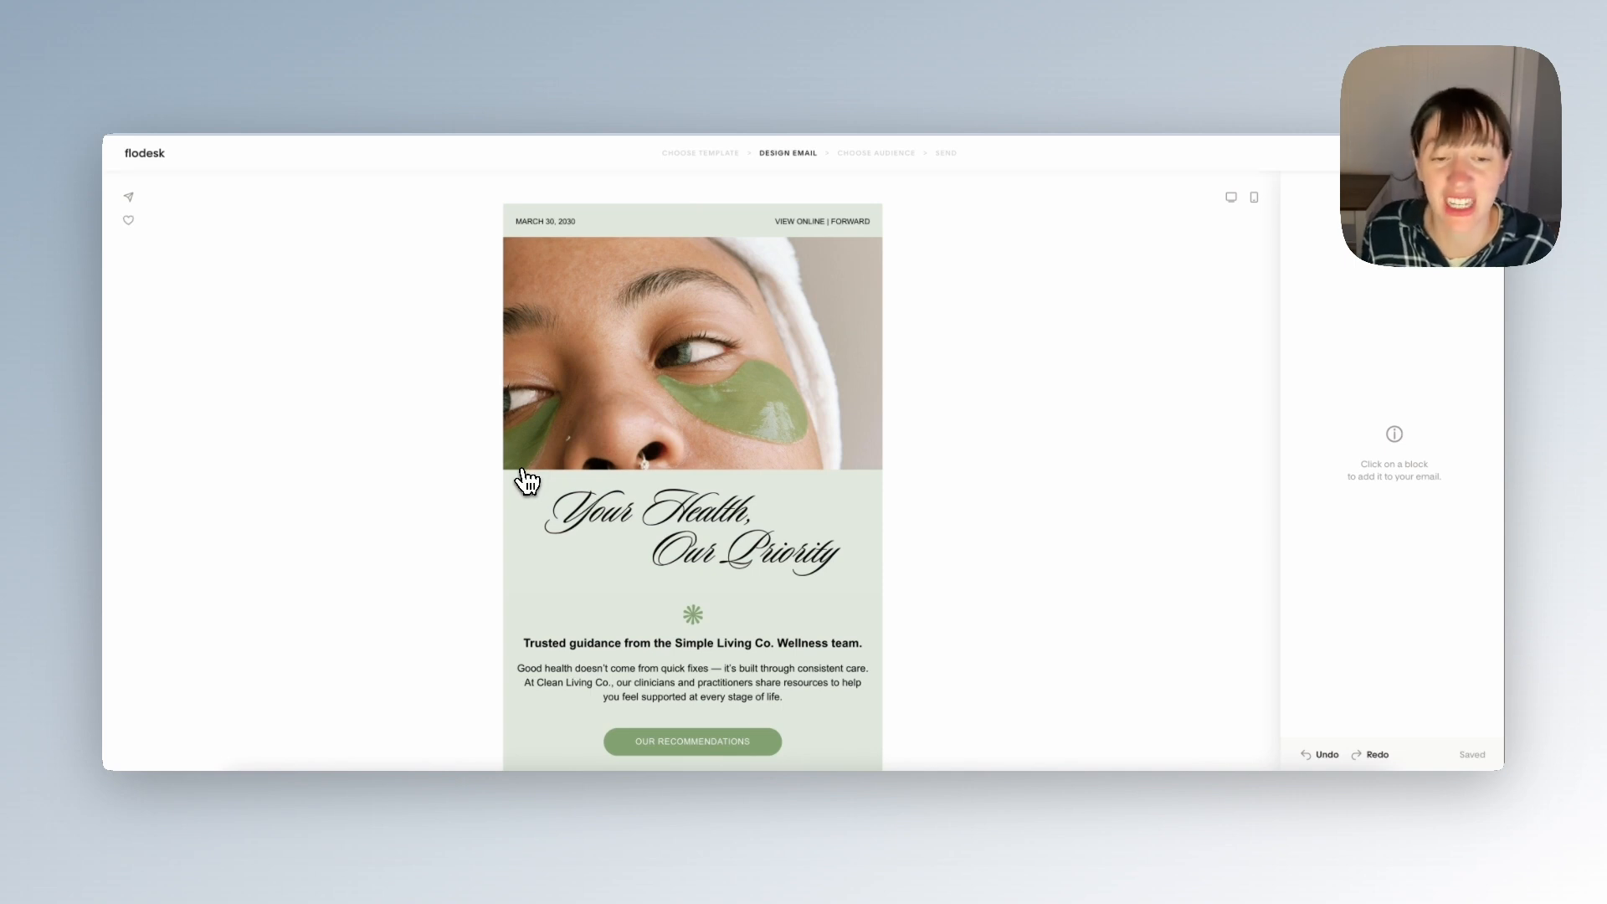
scroll(526, 482, down, 20)
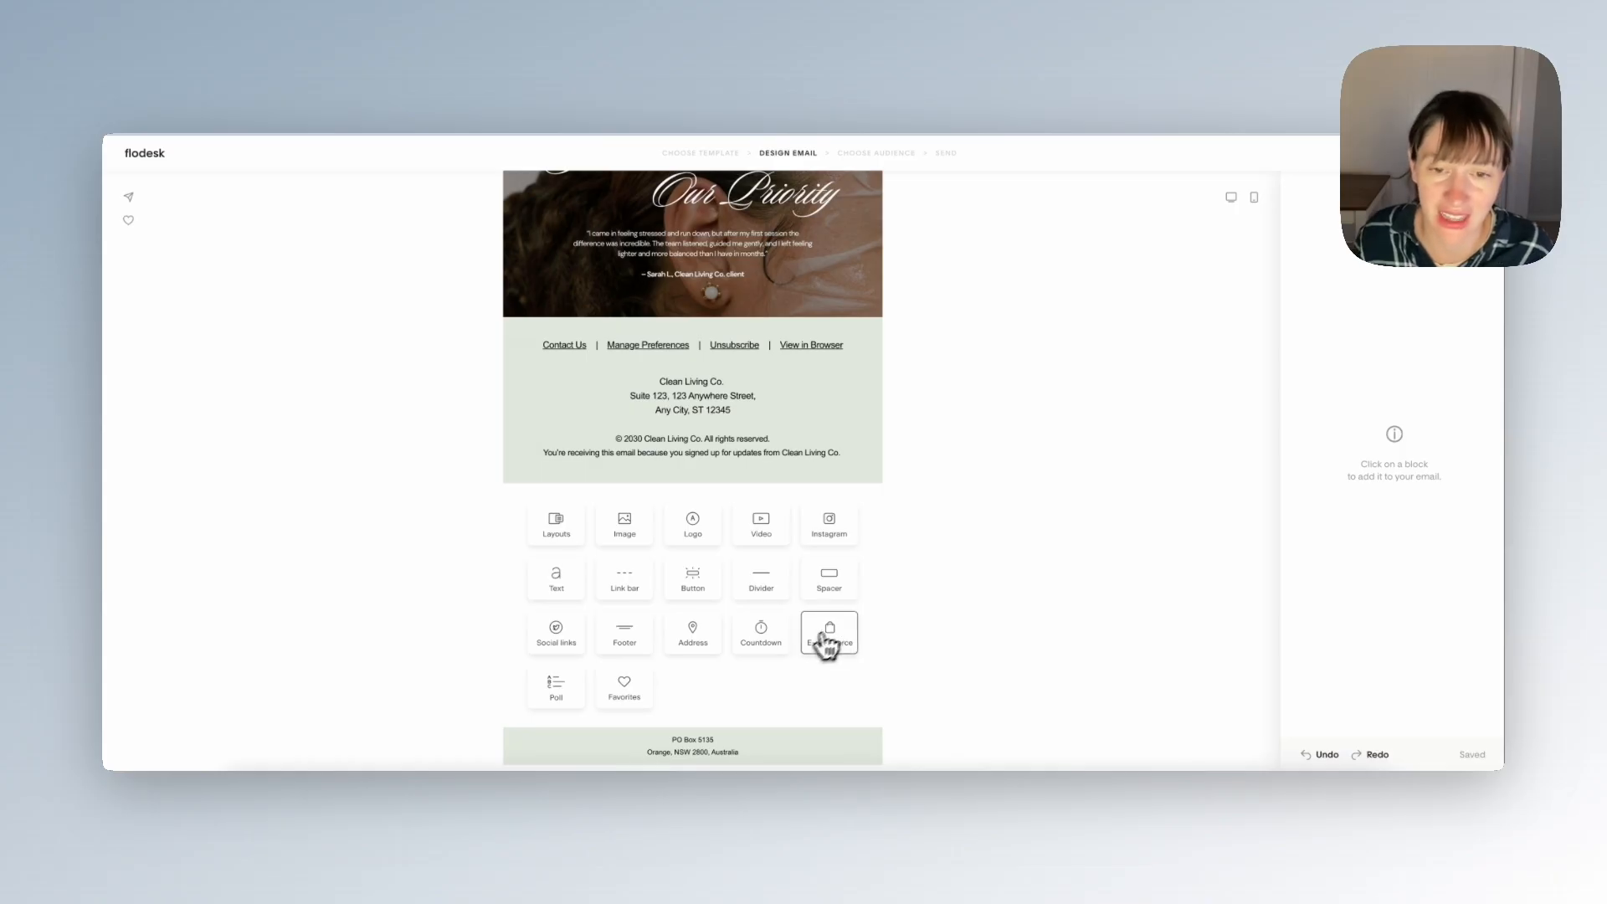
scroll(838, 598, up, 10)
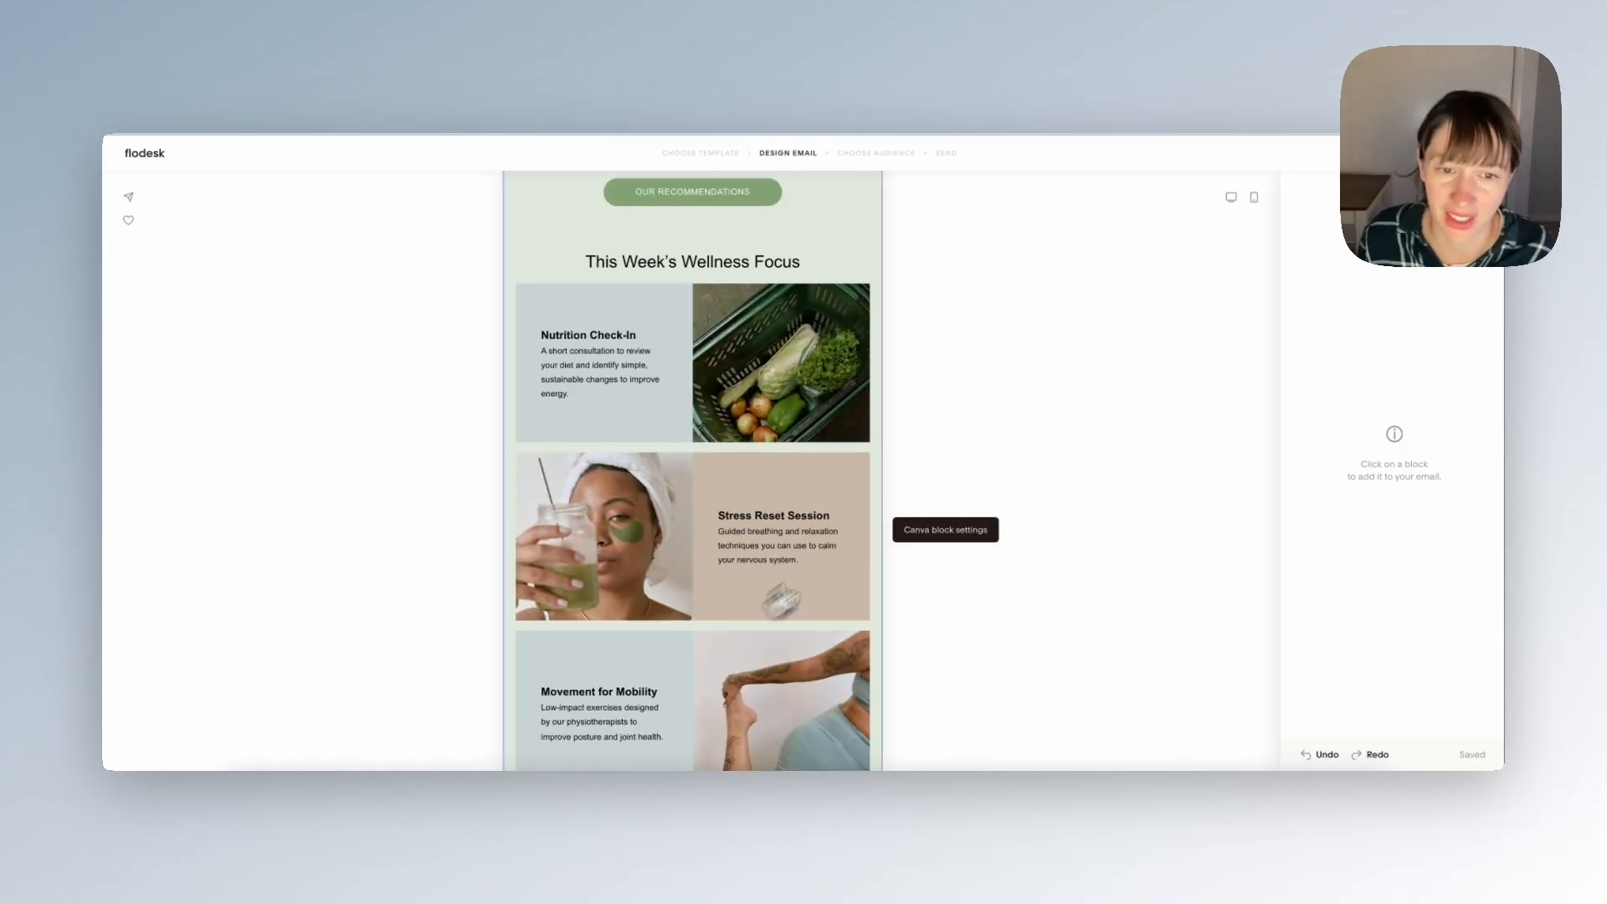
scroll(778, 600, up, 7)
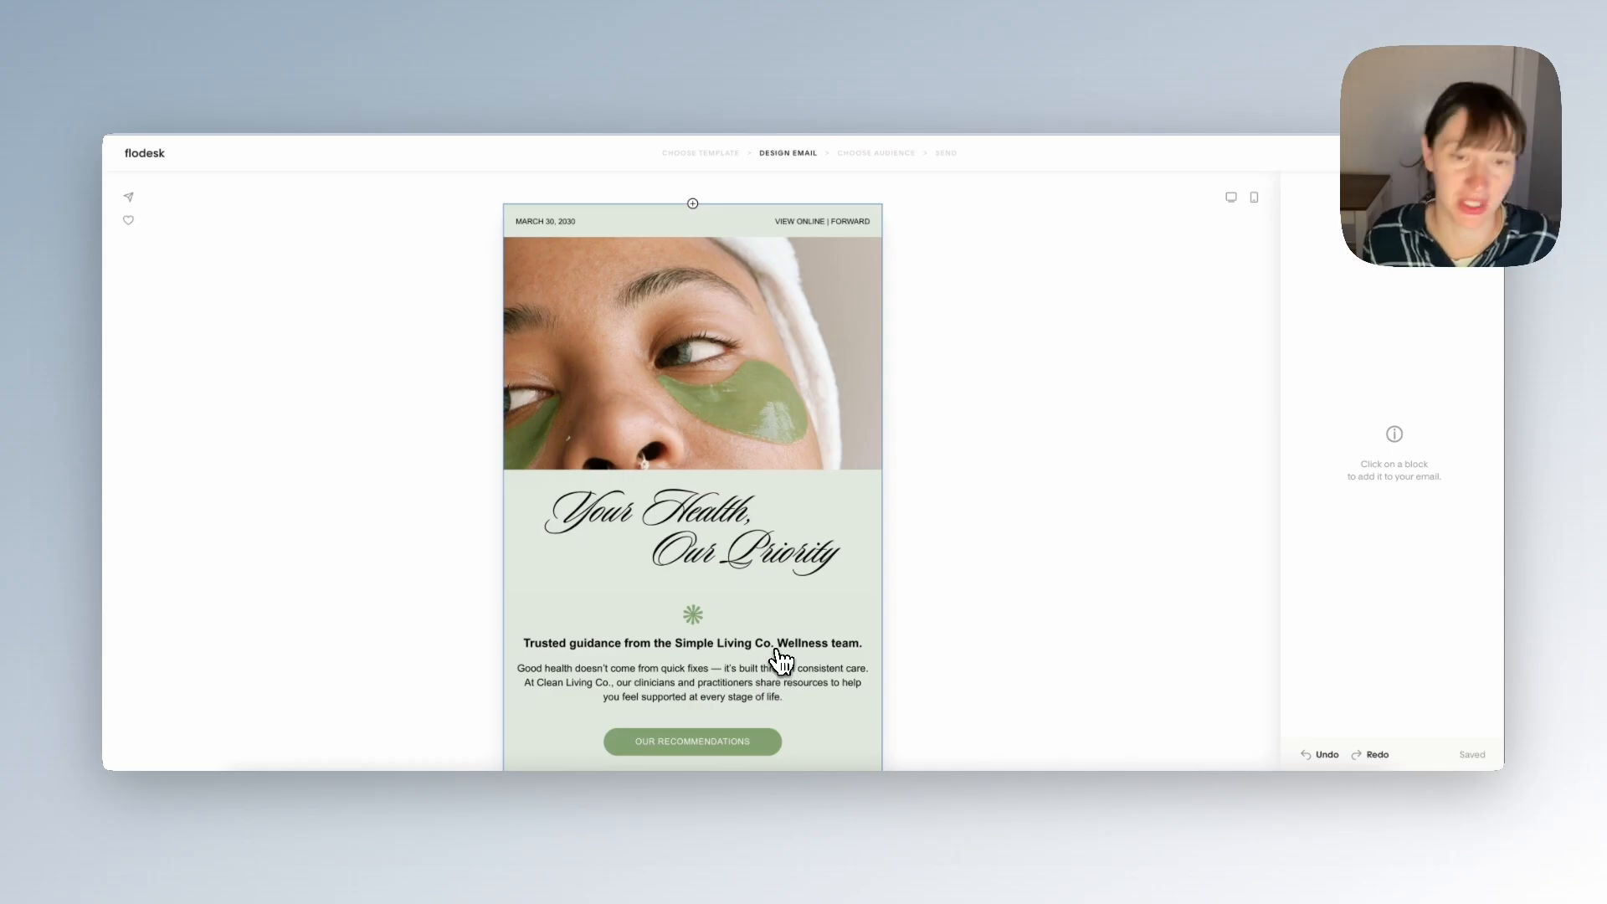
scroll(809, 567, down, 5)
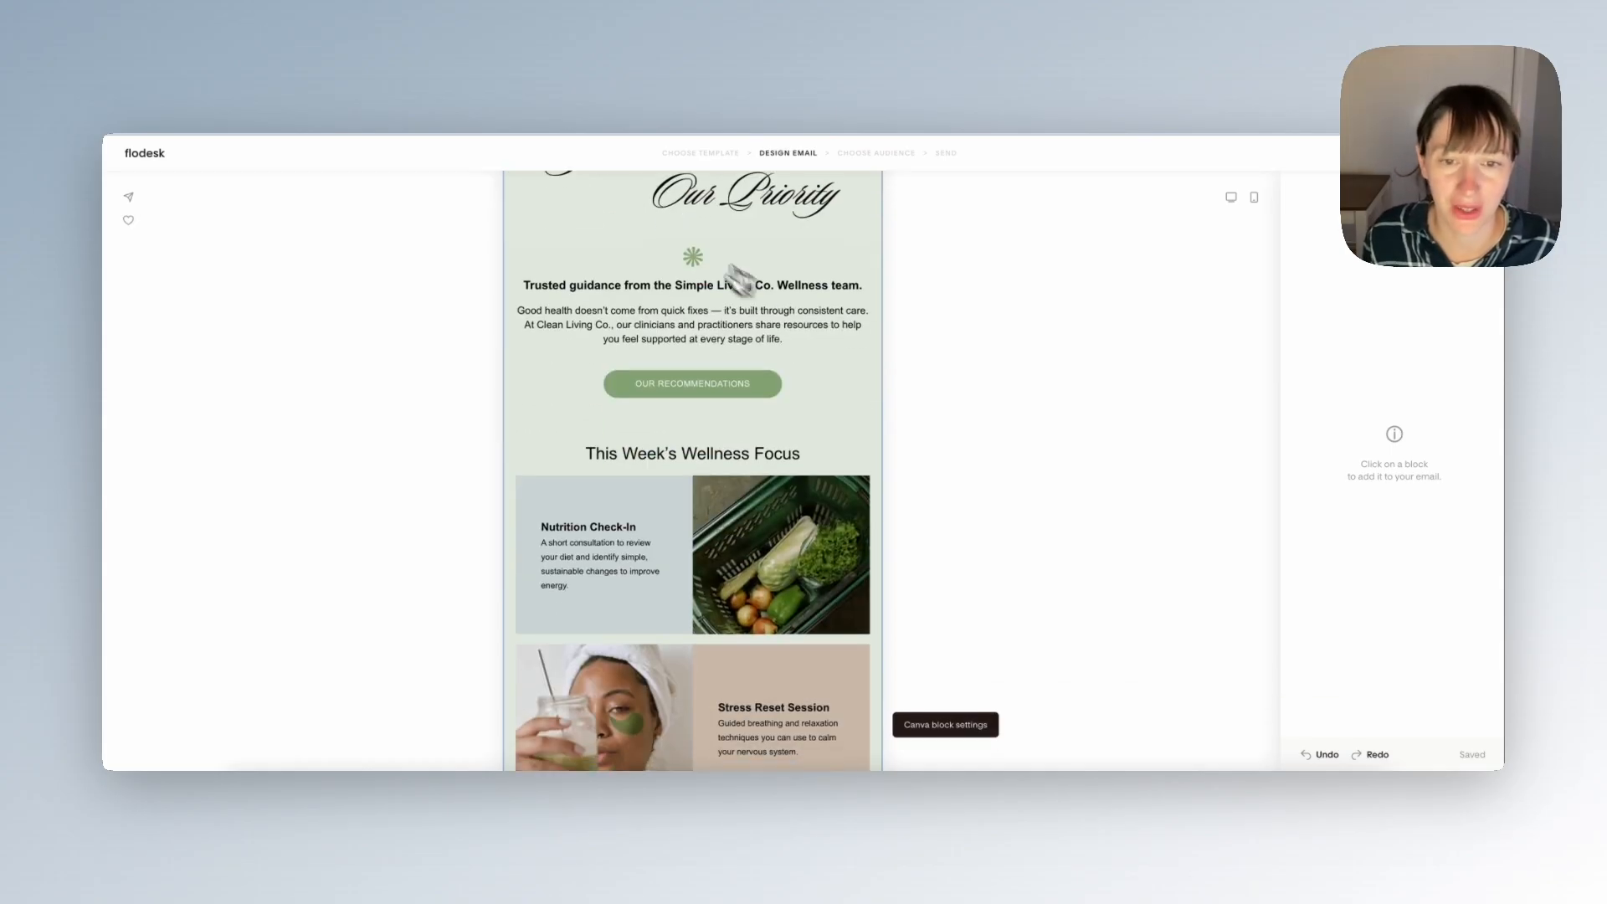
scroll(758, 534, down, 15)
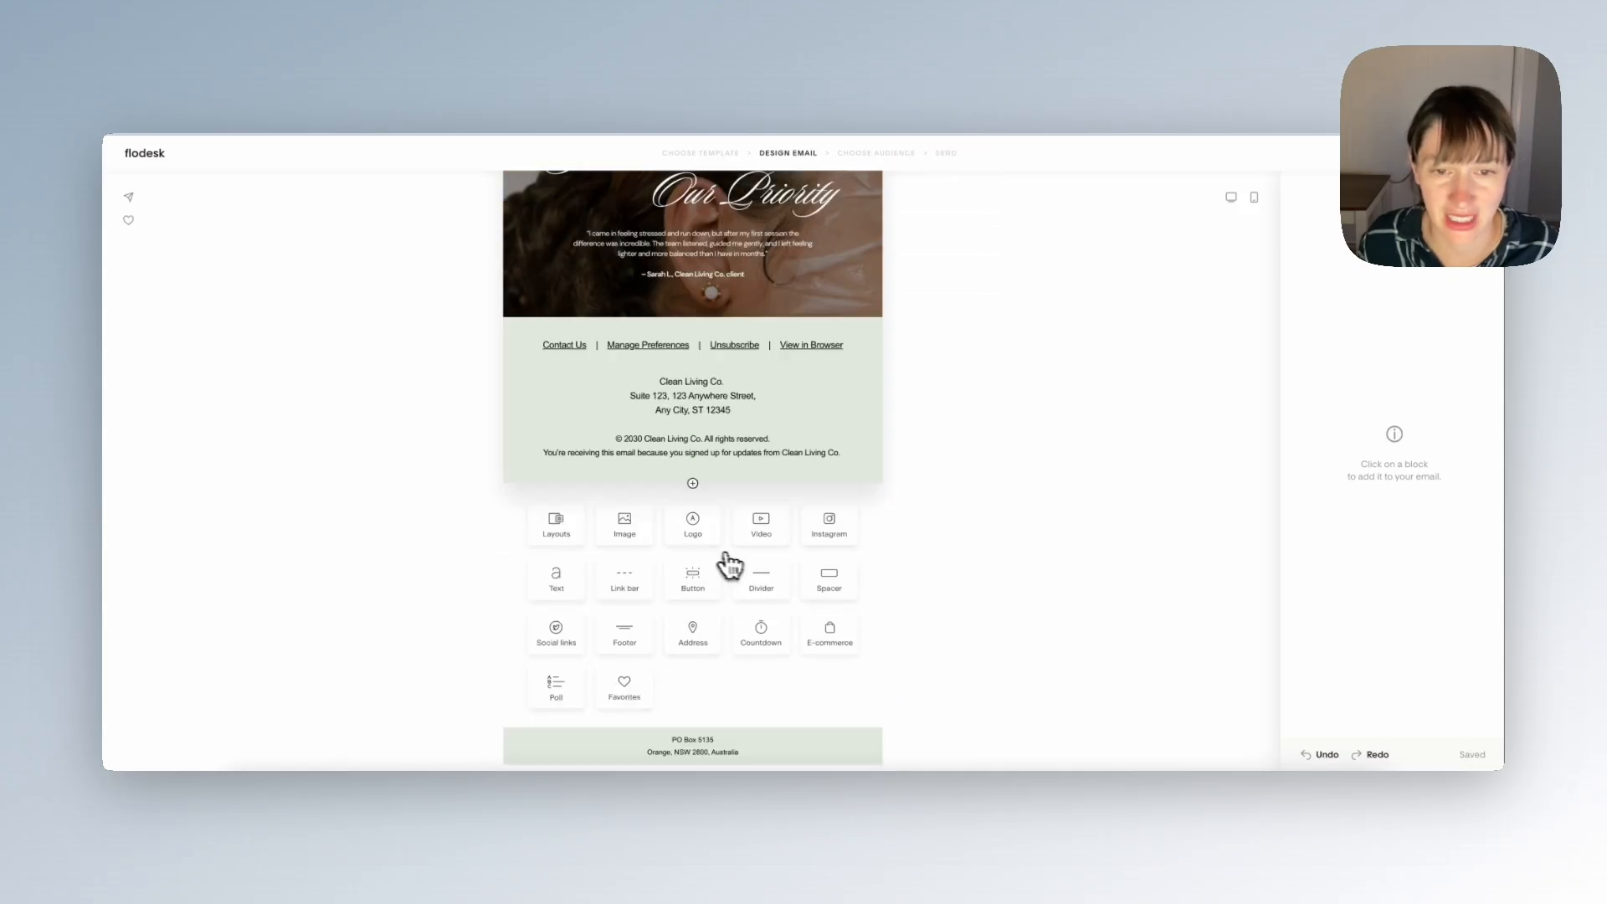